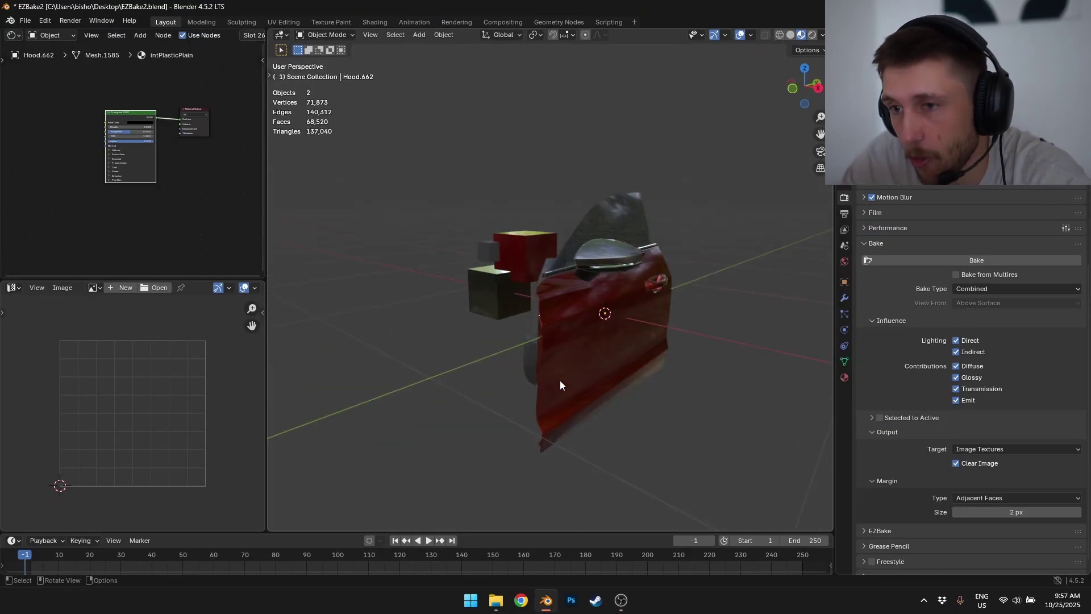
Select the car door and add an Image Texture node to its CarPaint material.
{"action": "left_click", "coordinate": [572, 345]}
{"action": "middle_click_drag", "start_coordinate": [572, 345], "coordinate": [521, 305]}
{"action": "left_click", "coordinate": [844, 377]}
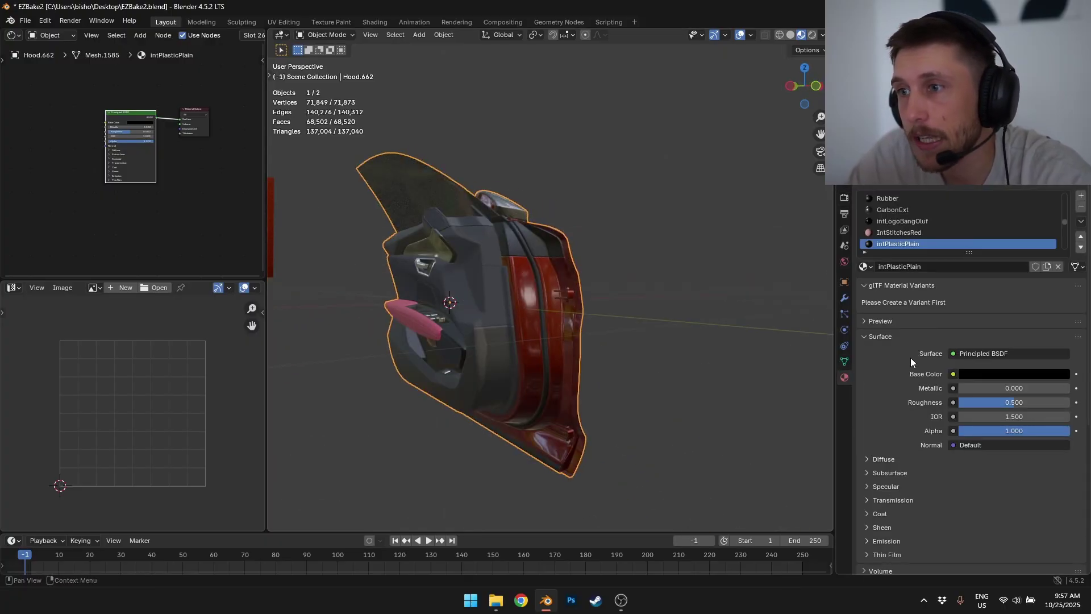
{"action": "scroll", "coordinate": [1059, 228], "scroll_direction": "up", "scroll_amount": 10}
{"action": "left_click", "coordinate": [961, 197]}
{"action": "key", "text": "shift+a"}
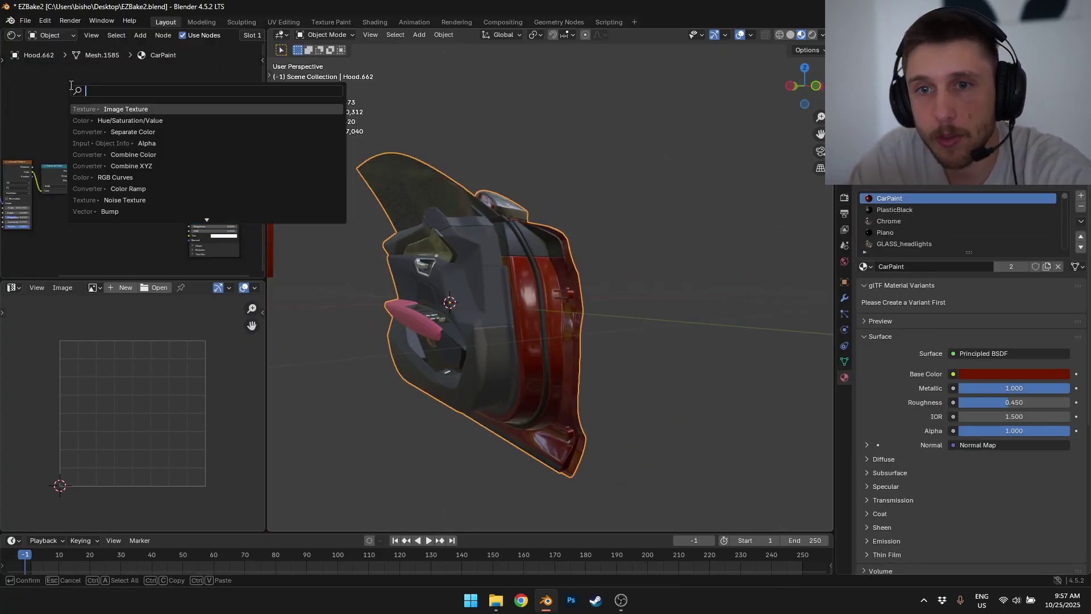
{"action": "type", "text": "im"}
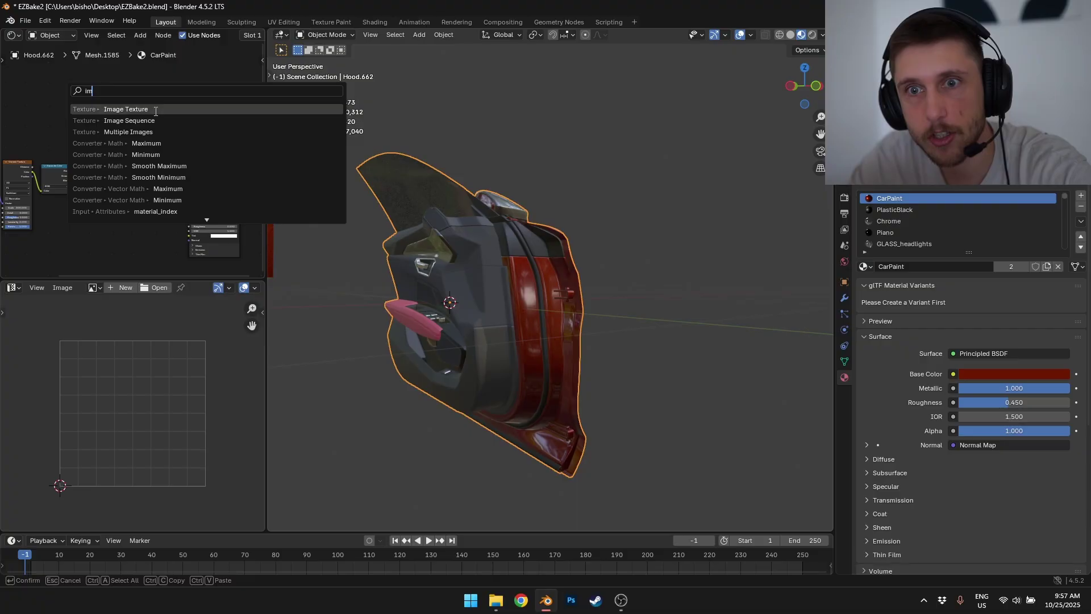
{"action": "left_click", "coordinate": [155, 110]}
{"action": "left_click", "coordinate": [128, 95]}
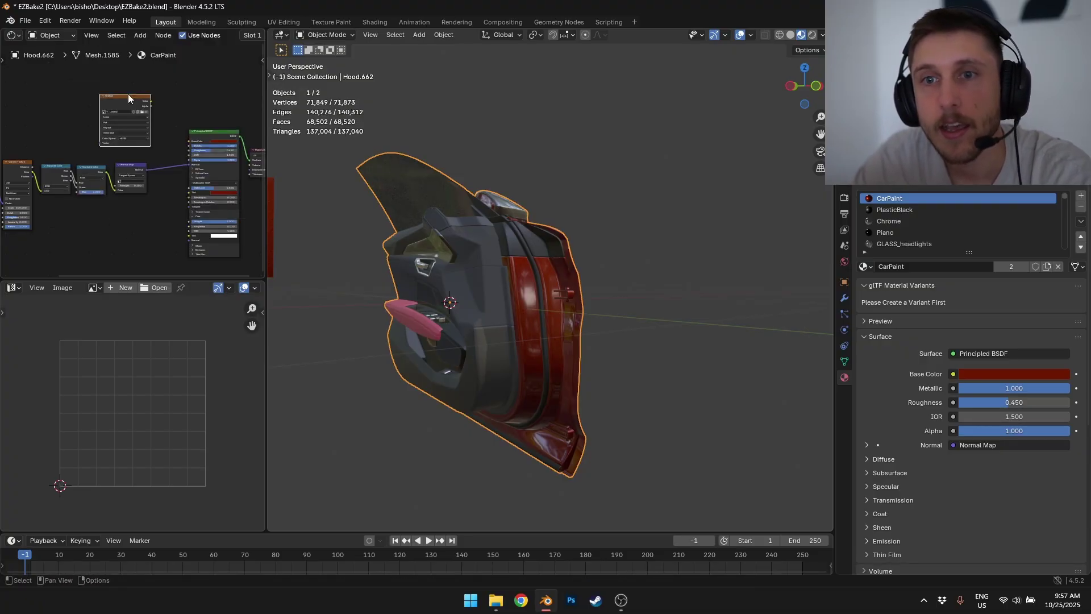
Copy the Image Texture node into the PlasticBlack material, then delete it from there.
{"action": "left_click", "coordinate": [894, 209]}
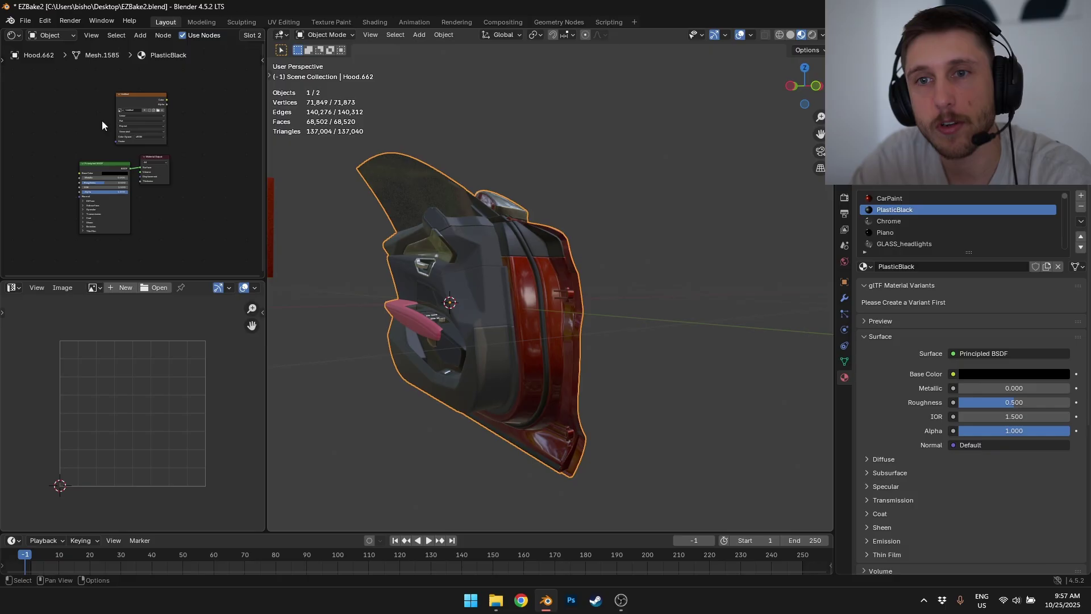
{"action": "scroll", "coordinate": [127, 162], "scroll_direction": "up", "scroll_amount": 2}
{"action": "middle_click_drag", "start_coordinate": [28, 164], "coordinate": [25, 190]}
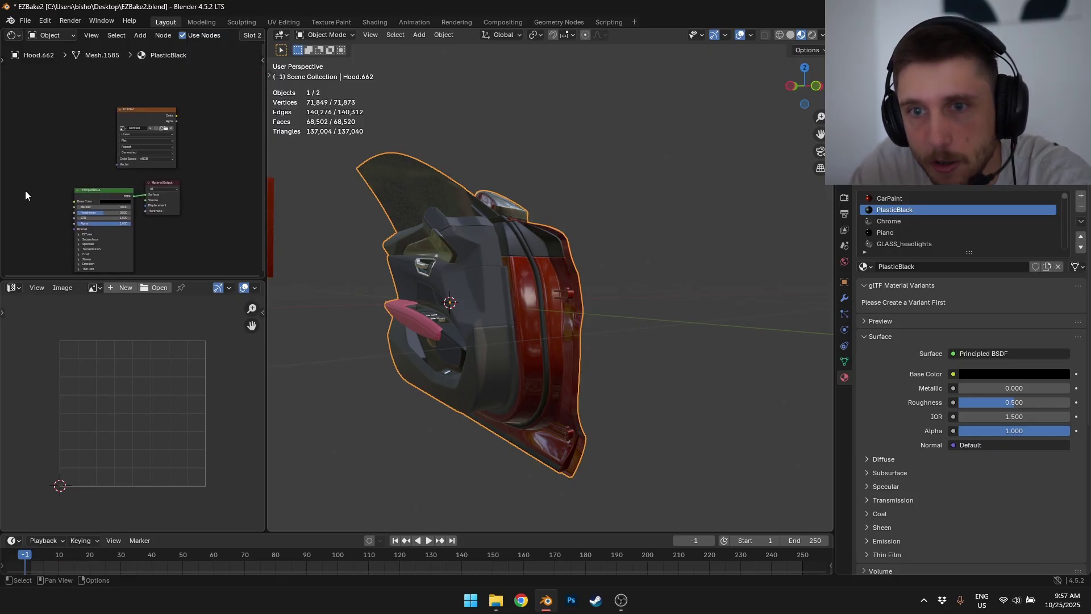
{"action": "scroll", "coordinate": [25, 190], "scroll_direction": "down", "scroll_amount": 1}
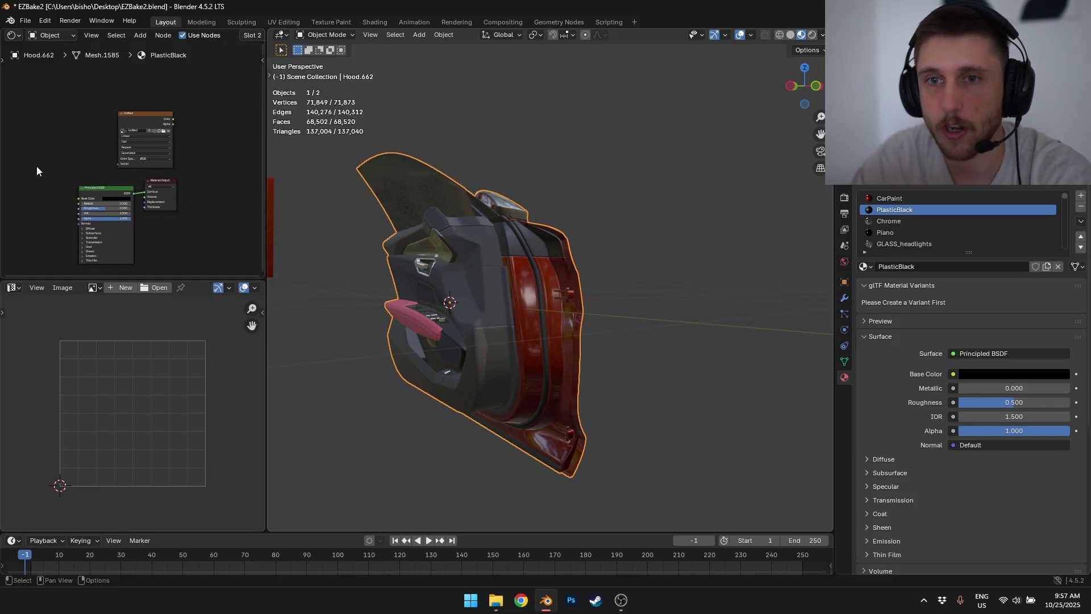
{"action": "left_click", "coordinate": [136, 119]}
{"action": "key", "text": "x"}
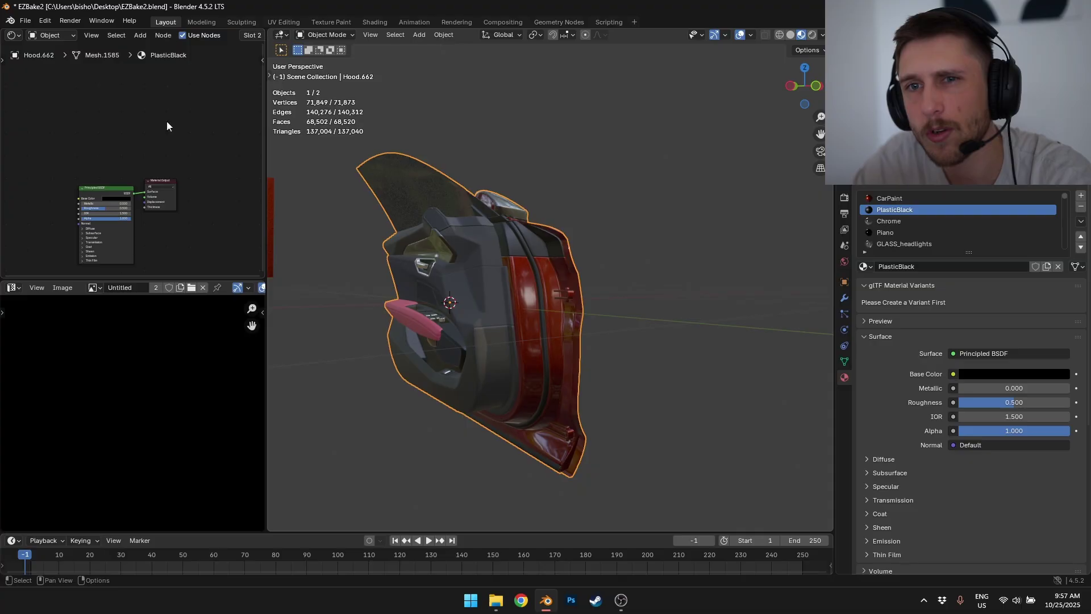
Review the CarPaint material's Principled BSDF settings and the bake types available in Cycles.
{"action": "left_click", "coordinate": [961, 199]}
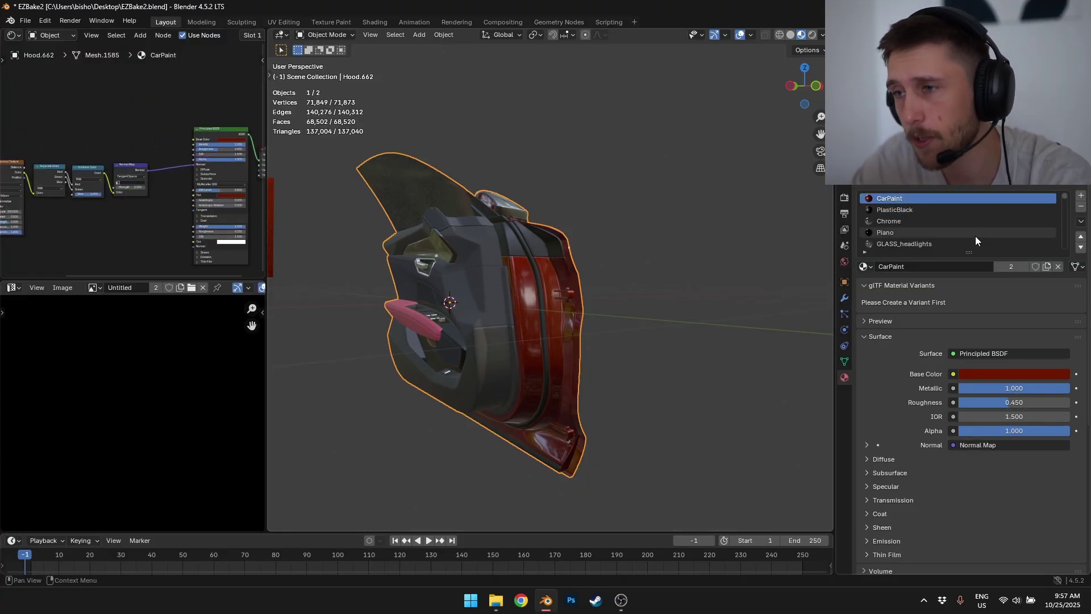
{"action": "left_click_drag", "start_coordinate": [969, 252], "coordinate": [969, 286]}
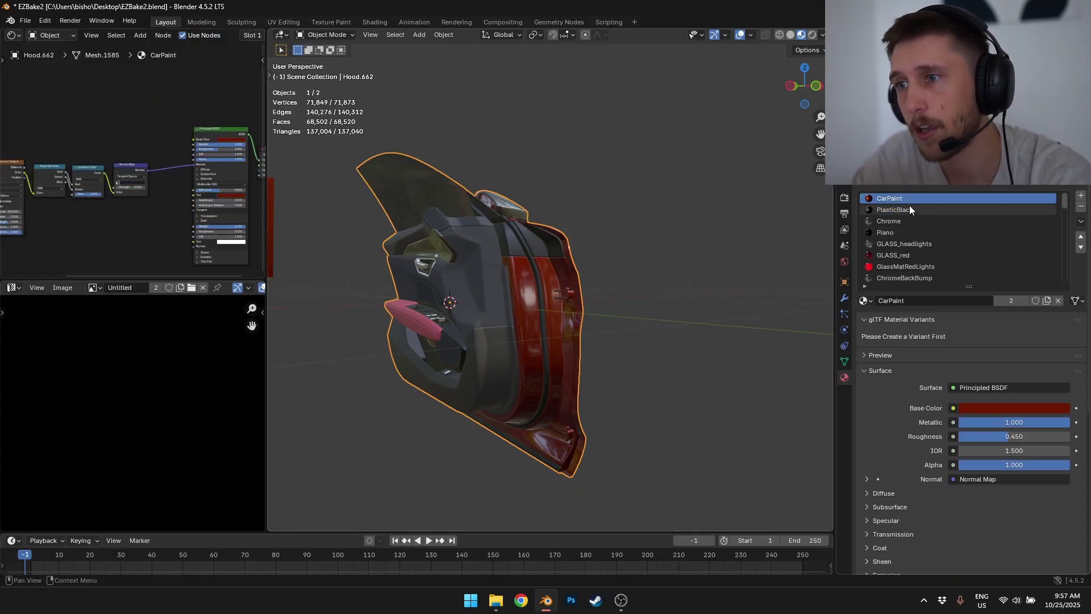
{"action": "left_click", "coordinate": [846, 198]}
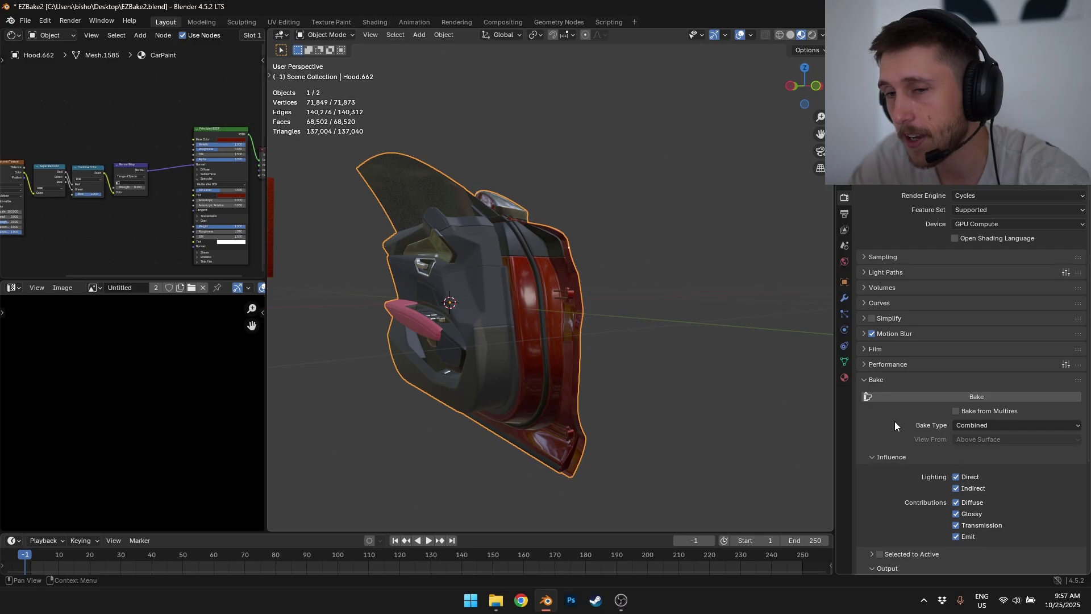
{"action": "middle_click_drag", "start_coordinate": [80, 148], "coordinate": [7, 151]}
{"action": "scroll", "coordinate": [233, 158], "scroll_direction": "up", "scroll_amount": 5}
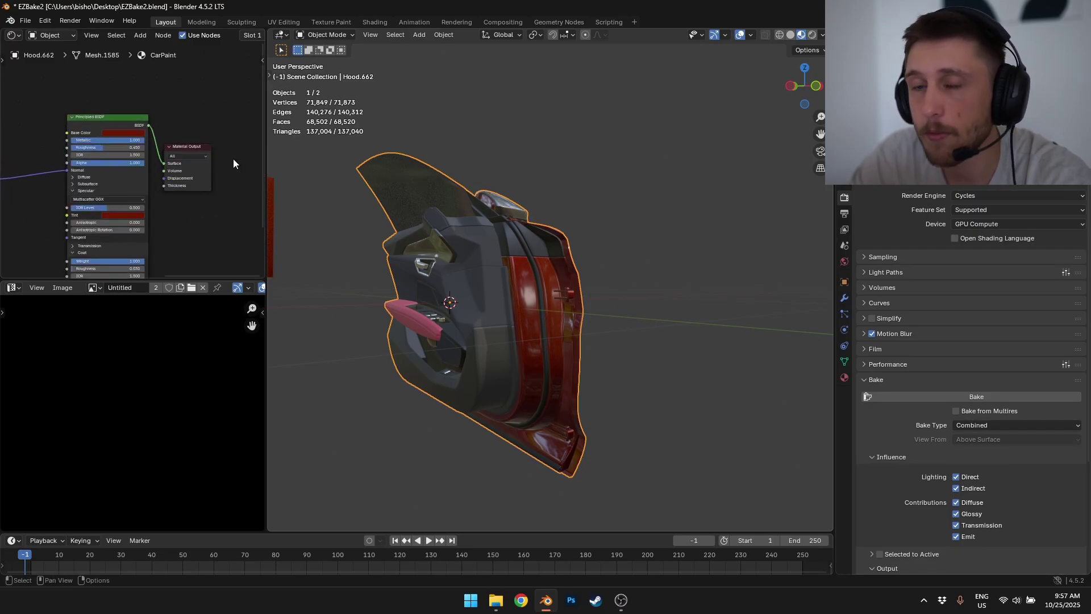
{"action": "scroll", "coordinate": [131, 162], "scroll_direction": "up", "scroll_amount": 2}
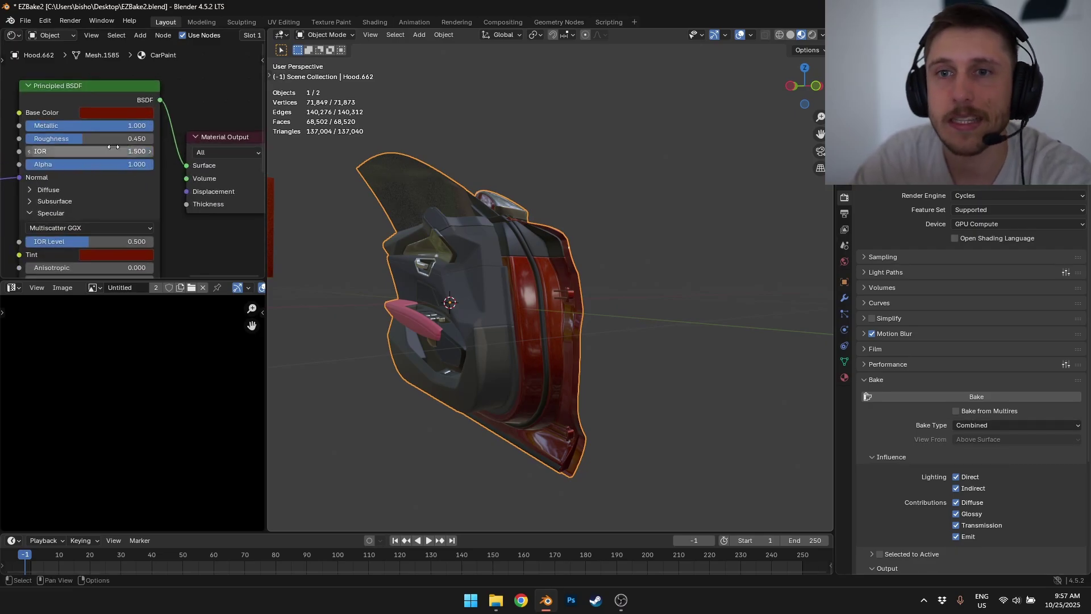
{"action": "left_click", "coordinate": [983, 425]}
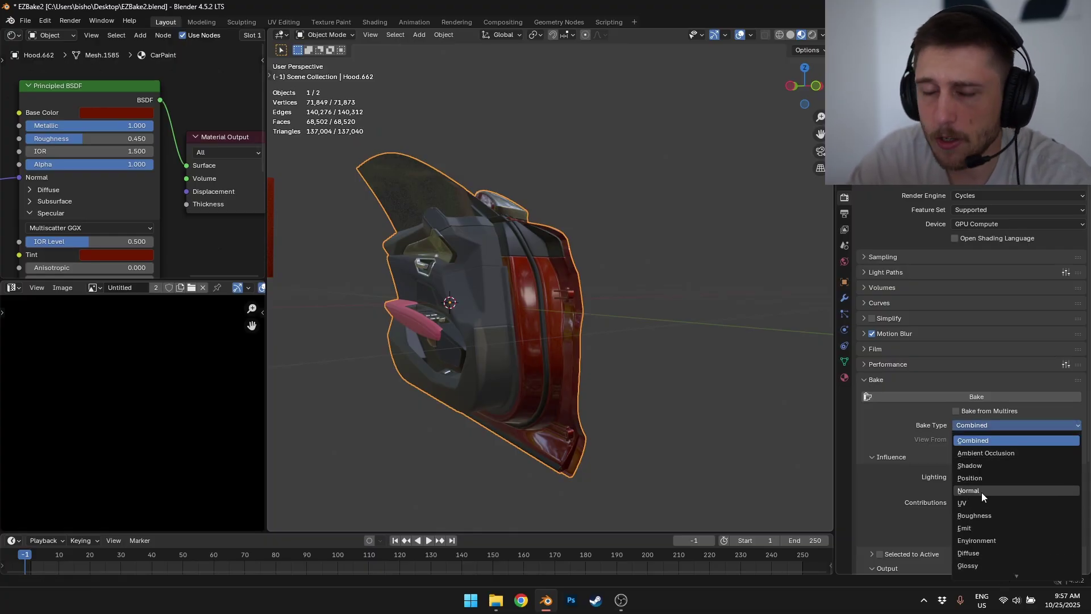
{"action": "middle_click_drag", "start_coordinate": [708, 401], "coordinate": [597, 389]}
Collapse the standard Bake settings and expand the EZBake settings in the render properties.
{"action": "left_click", "coordinate": [845, 377]}
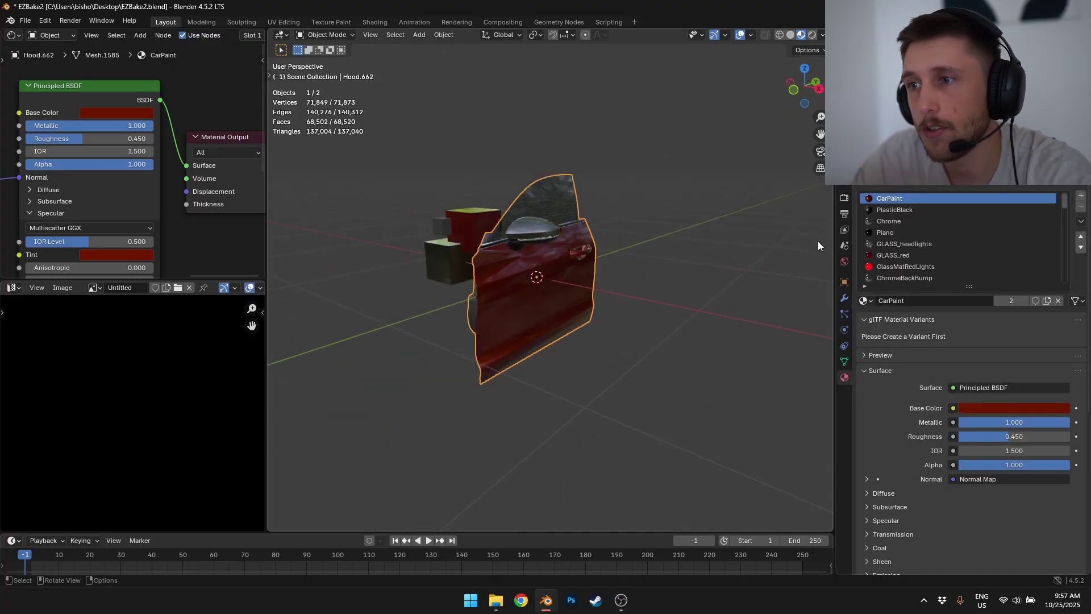
{"action": "left_click", "coordinate": [844, 198]}
{"action": "middle_click_drag", "start_coordinate": [506, 270], "coordinate": [592, 298]}
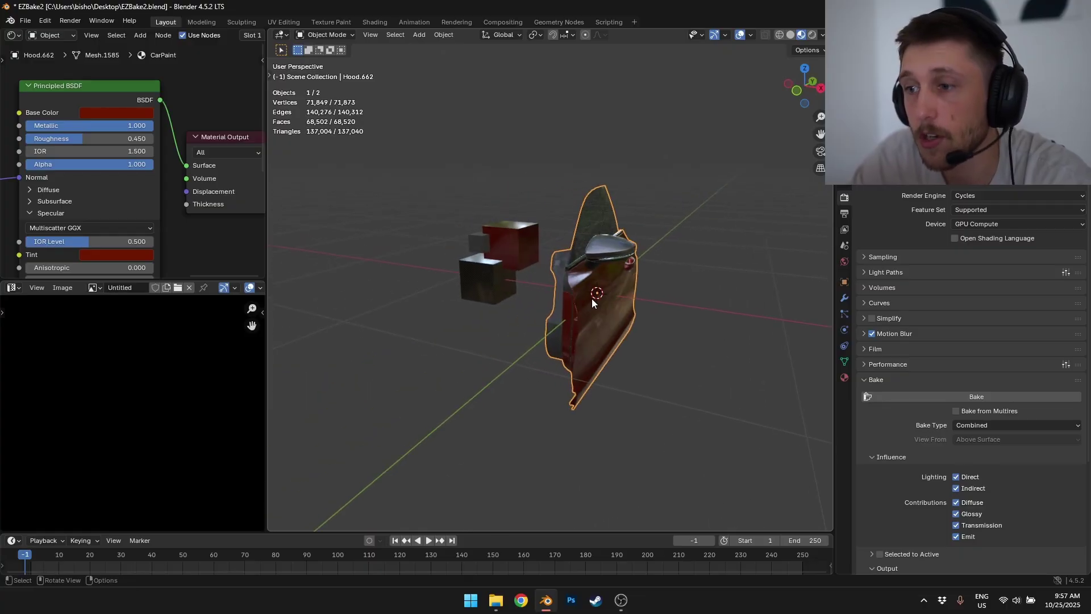
{"action": "left_click", "coordinate": [885, 381]}
{"action": "left_click", "coordinate": [882, 397]}
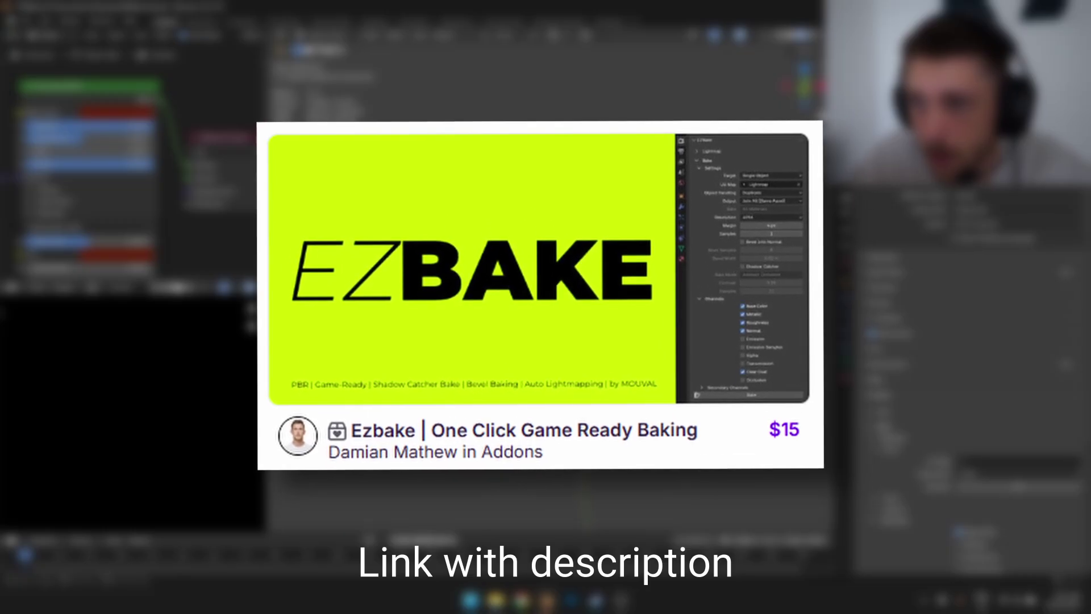
Add a plane mesh and move it down to lie beneath the car door and cubes.
{"action": "key", "text": "shift+a"}
{"action": "mouse_move", "coordinate": [554, 308]}
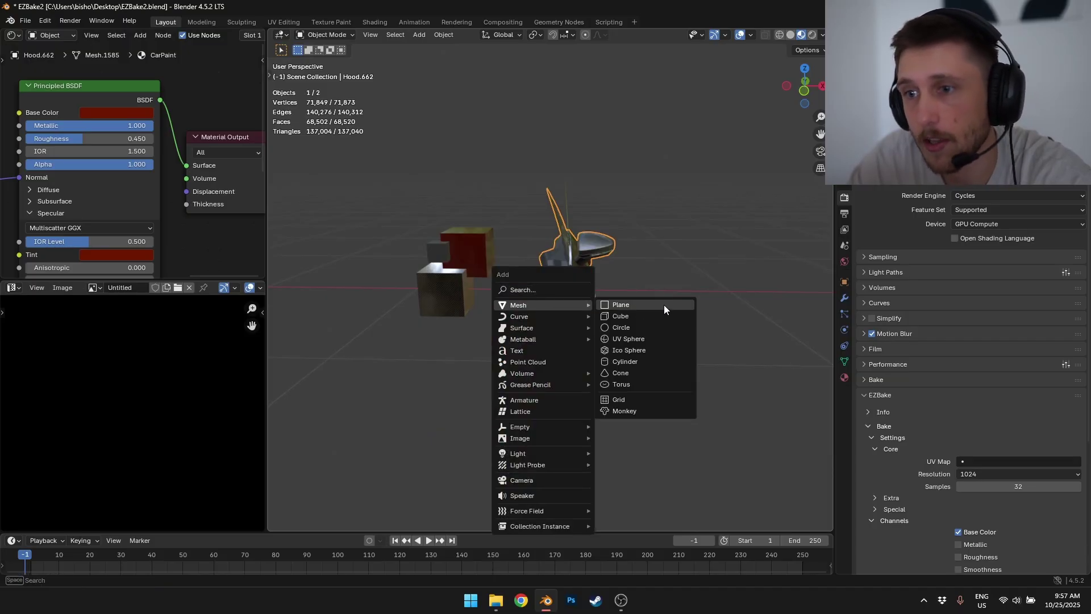
{"action": "left_click", "coordinate": [664, 305]}
{"action": "middle_click_drag", "start_coordinate": [715, 311], "coordinate": [723, 367]}
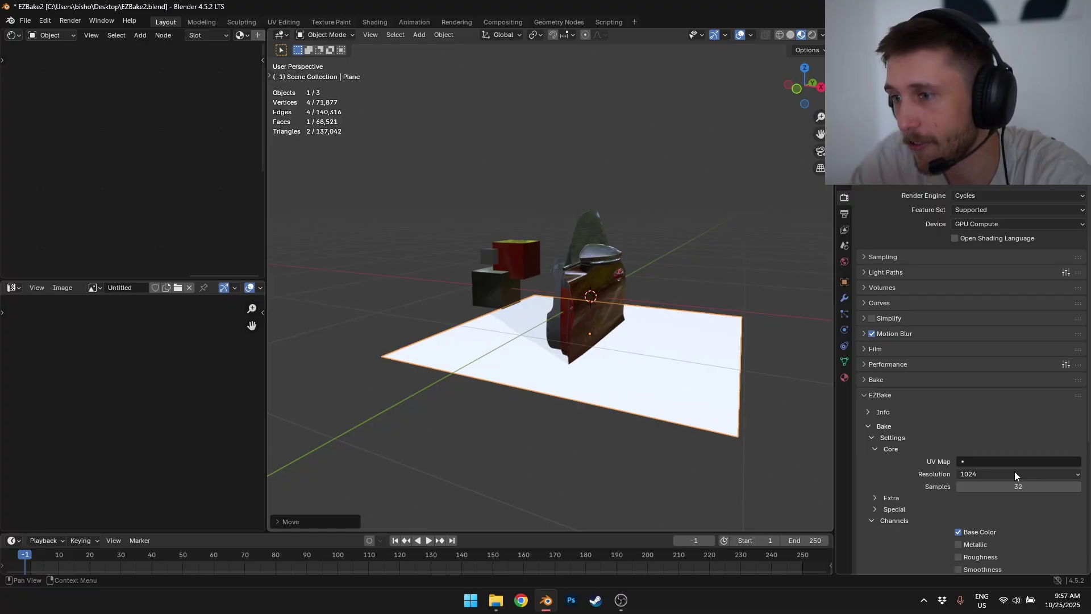
Enable Shadow Catcher in EZBake's Special settings and bake it onto the plane.
{"action": "scroll", "coordinate": [1006, 474], "scroll_direction": "down", "scroll_amount": 8}
{"action": "left_click", "coordinate": [888, 324]}
{"action": "scroll", "coordinate": [987, 452], "scroll_direction": "down", "scroll_amount": 2}
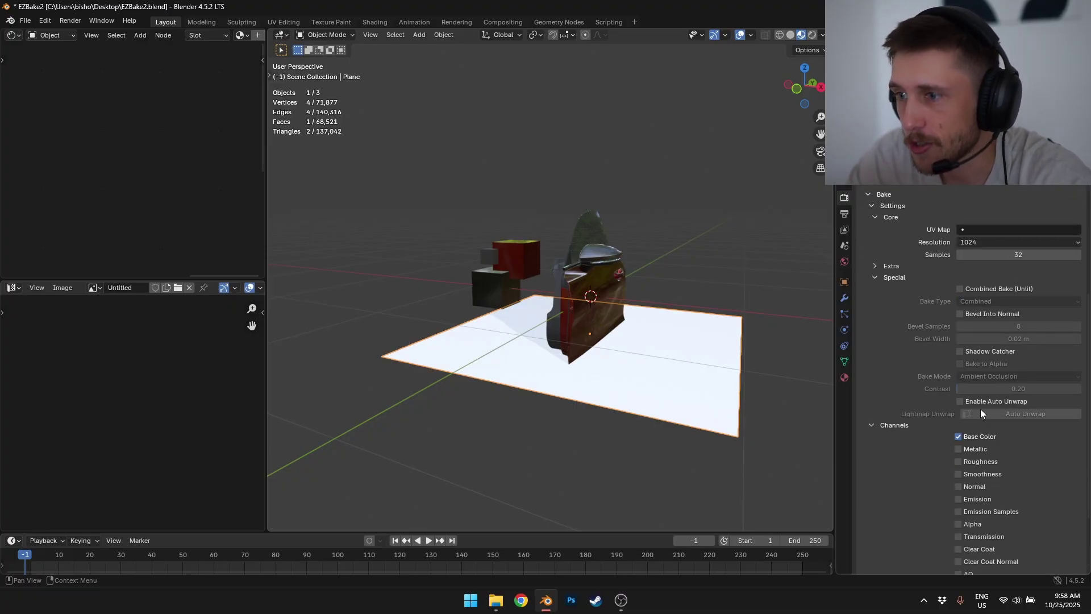
{"action": "left_click", "coordinate": [981, 352]}
{"action": "scroll", "coordinate": [1005, 472], "scroll_direction": "down", "scroll_amount": 4}
{"action": "left_click", "coordinate": [998, 516]}
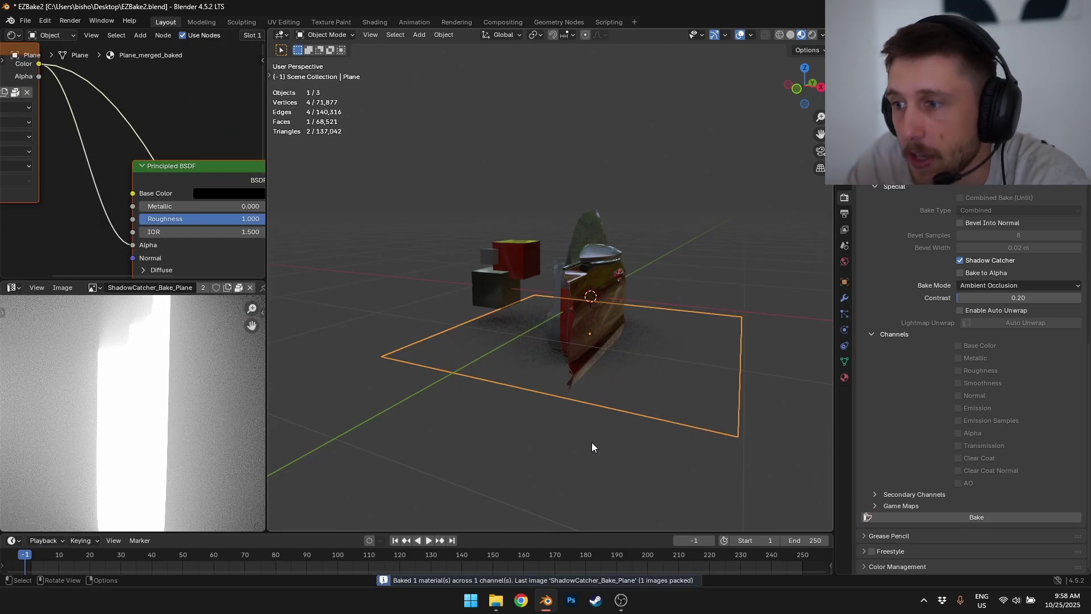
Set the shadow catcher contrast to 8.58 and bake the plane again.
{"action": "key", "text": "g"}
{"action": "right_click", "coordinate": [741, 407]}
{"action": "left_click_drag", "start_coordinate": [1012, 297], "coordinate": [1054, 299]}
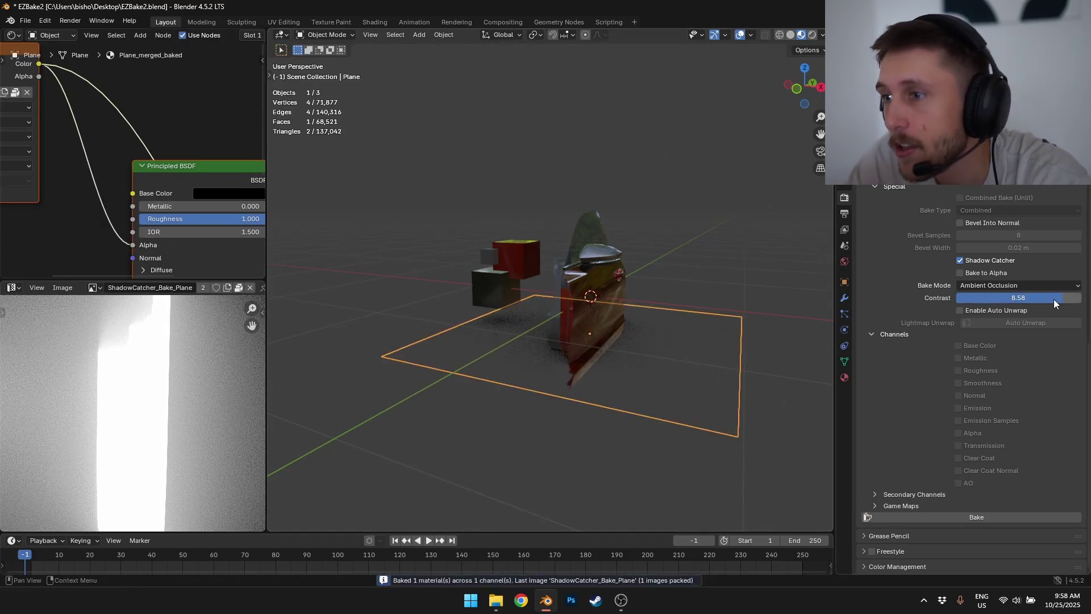
{"action": "left_click", "coordinate": [1003, 517]}
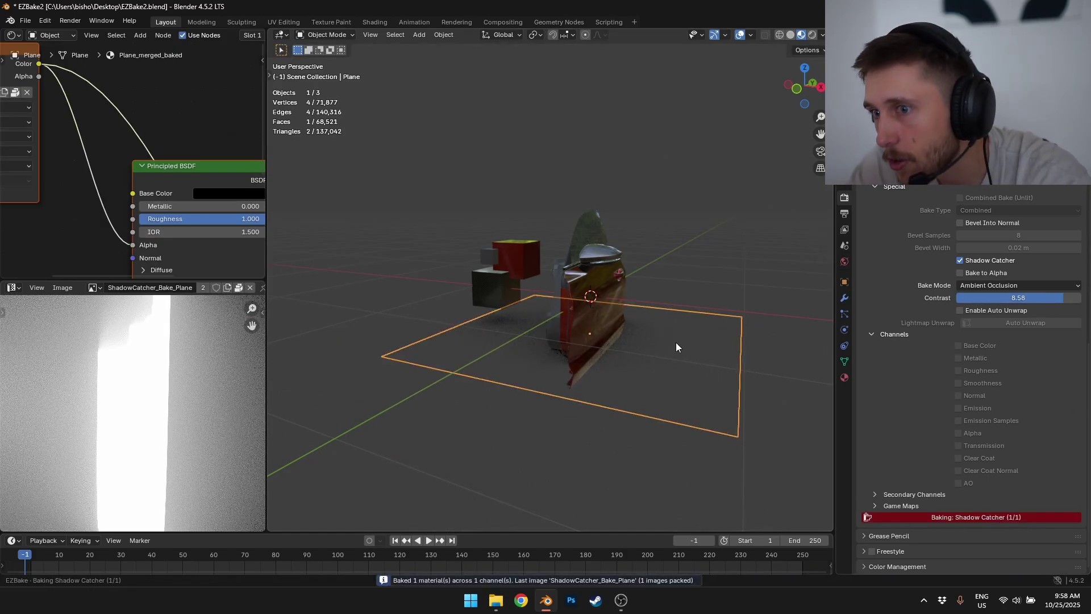
Switch the shadow catcher's bake mode to Shadow and bake the plane again.
{"action": "left_click", "coordinate": [1015, 285]}
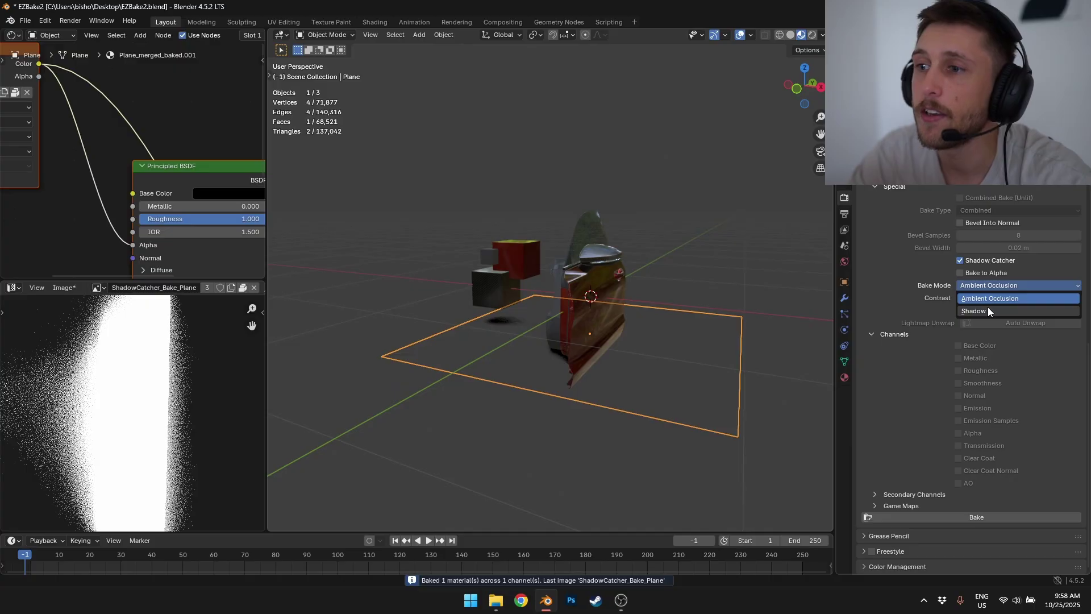
{"action": "left_click", "coordinate": [987, 311]}
{"action": "left_click", "coordinate": [977, 517]}
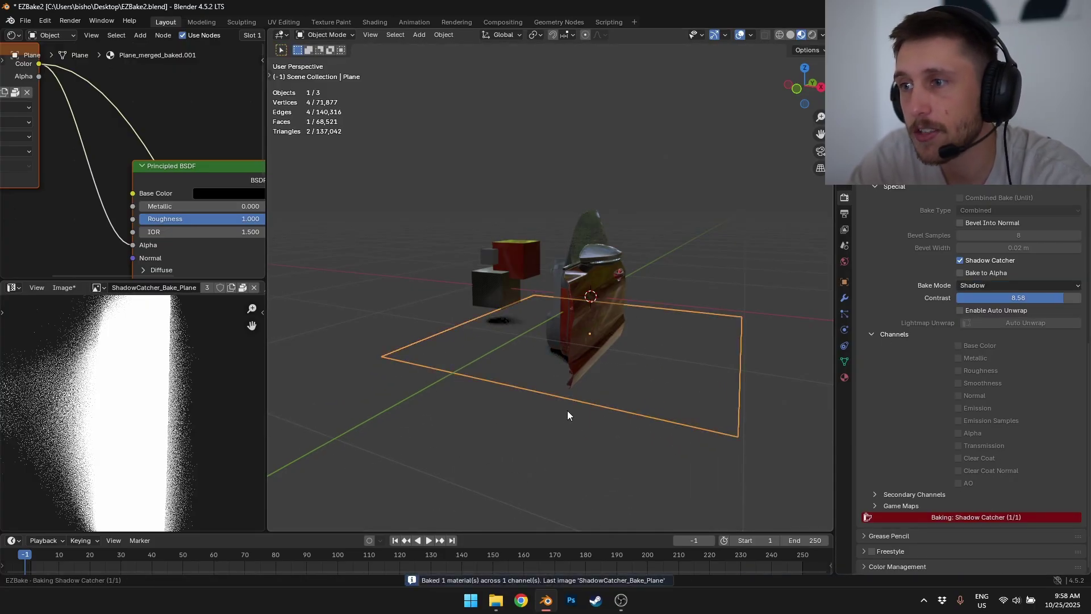
Scale up the ground plane to catch the full cast shadows and rebake it.
{"action": "middle_click_drag", "start_coordinate": [554, 427], "coordinate": [738, 332]}
{"action": "key", "text": "s"}
{"action": "left_click", "coordinate": [743, 361]}
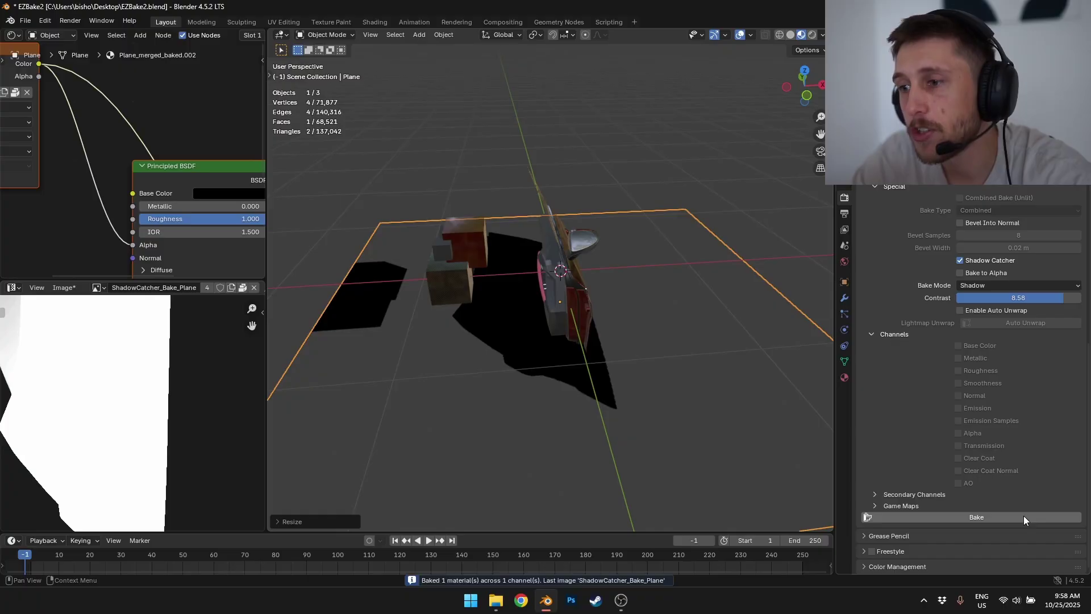
{"action": "left_click", "coordinate": [1024, 517]}
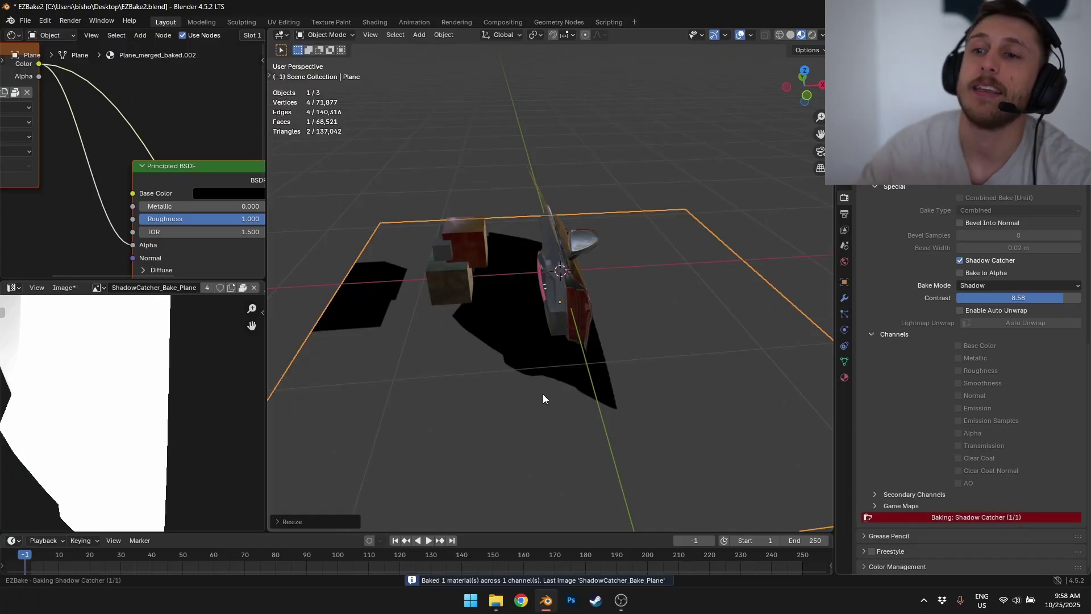
{"action": "middle_click_drag", "start_coordinate": [543, 394], "coordinate": [682, 330]}
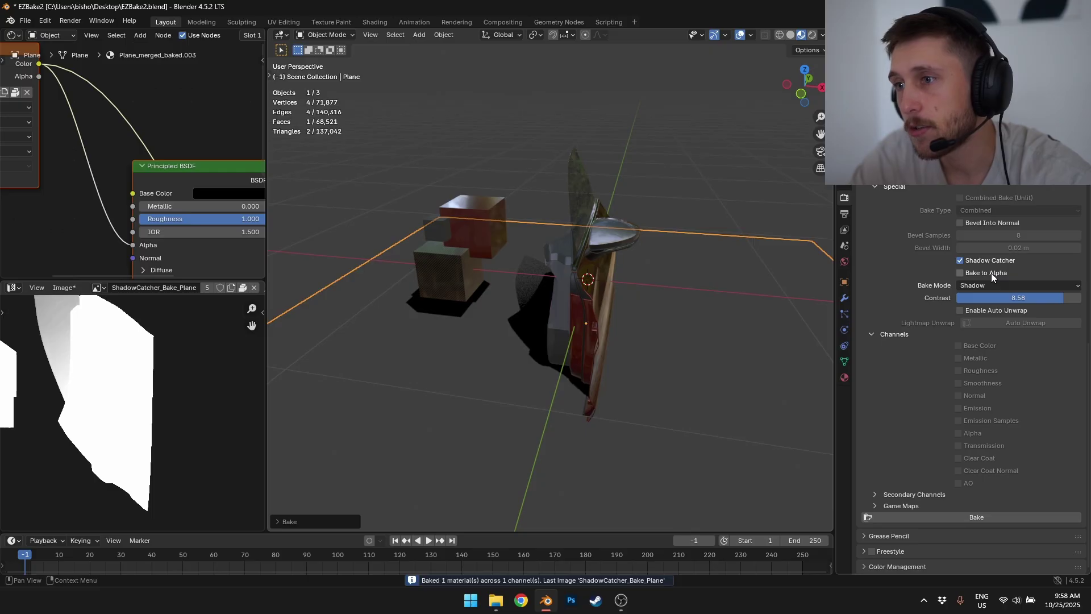
Review EZBake's Extra settings, including target, margin, device and texture saving, and collapse them.
{"action": "scroll", "coordinate": [991, 291], "scroll_direction": "up", "scroll_amount": 8}
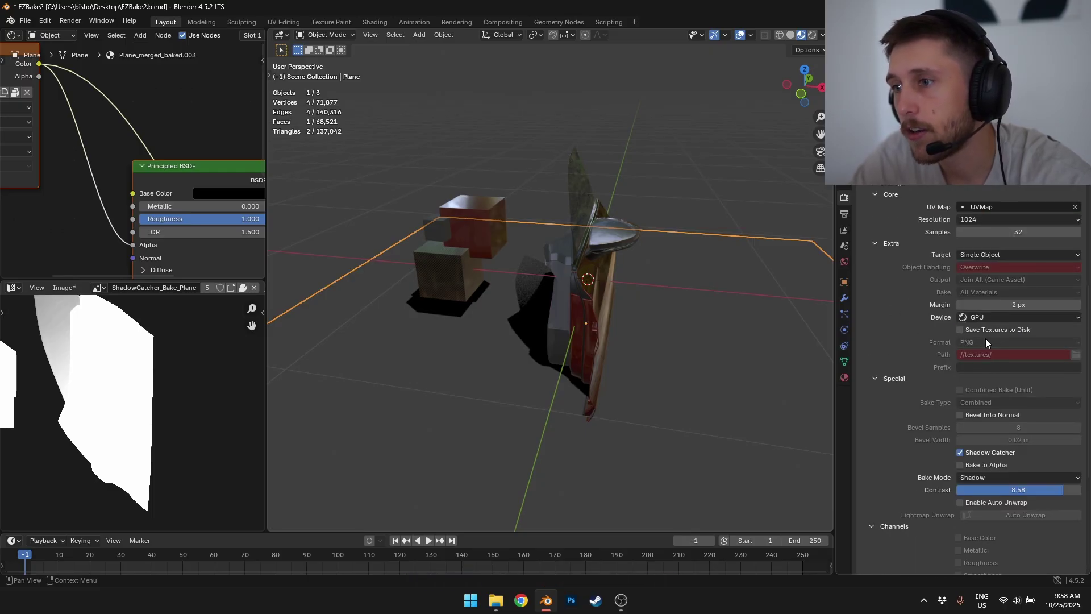
{"action": "left_click", "coordinate": [884, 245]}
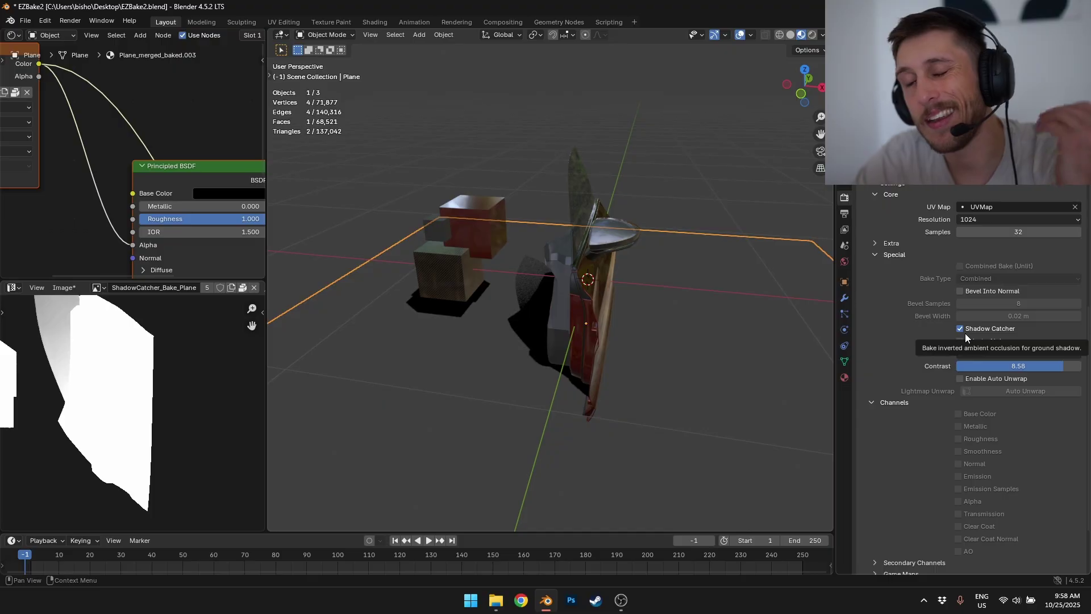
Add a Separate Color node to the plane's baked material.
{"action": "middle_click_drag", "start_coordinate": [147, 104], "coordinate": [127, 155]}
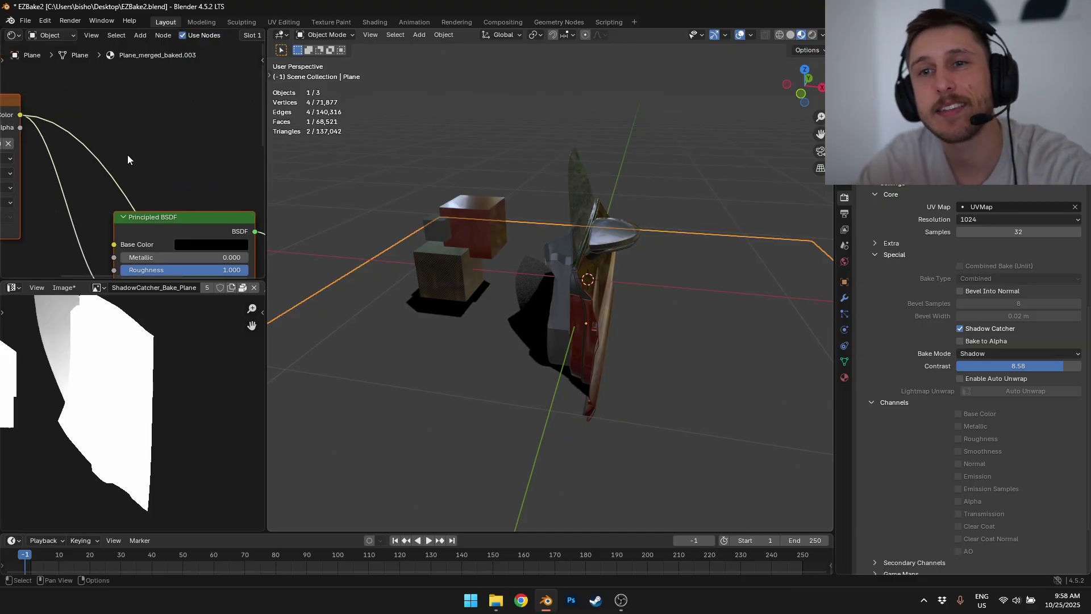
{"action": "key", "text": "shift+a"}
{"action": "type", "text": "SE"}
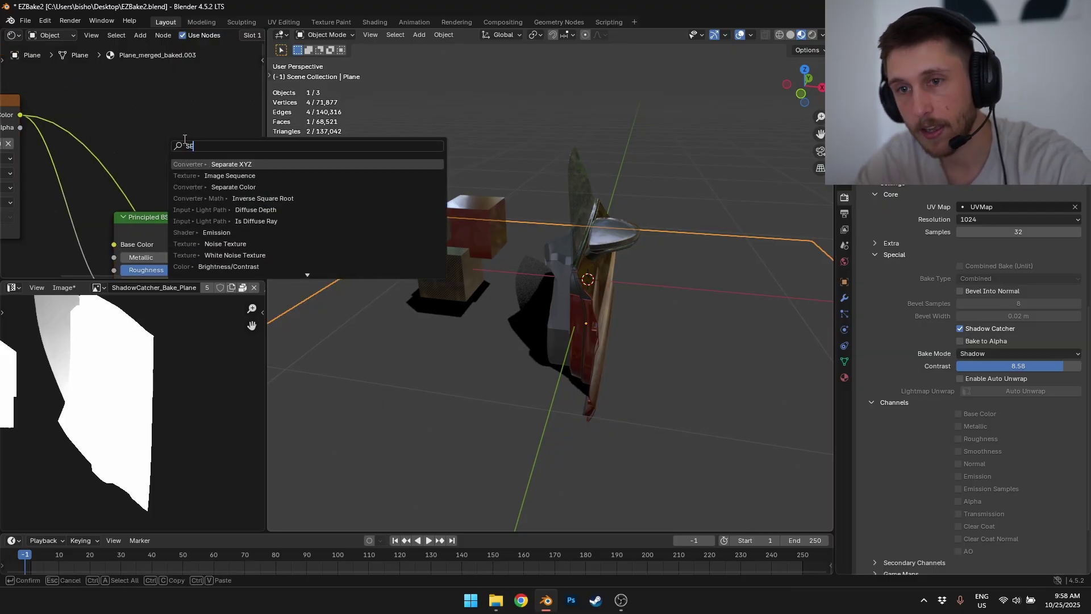
{"action": "key", "text": "Down"}
{"action": "key", "text": "Down"}
{"action": "key", "text": "Return"}
{"action": "left_click", "coordinate": [69, 153]}
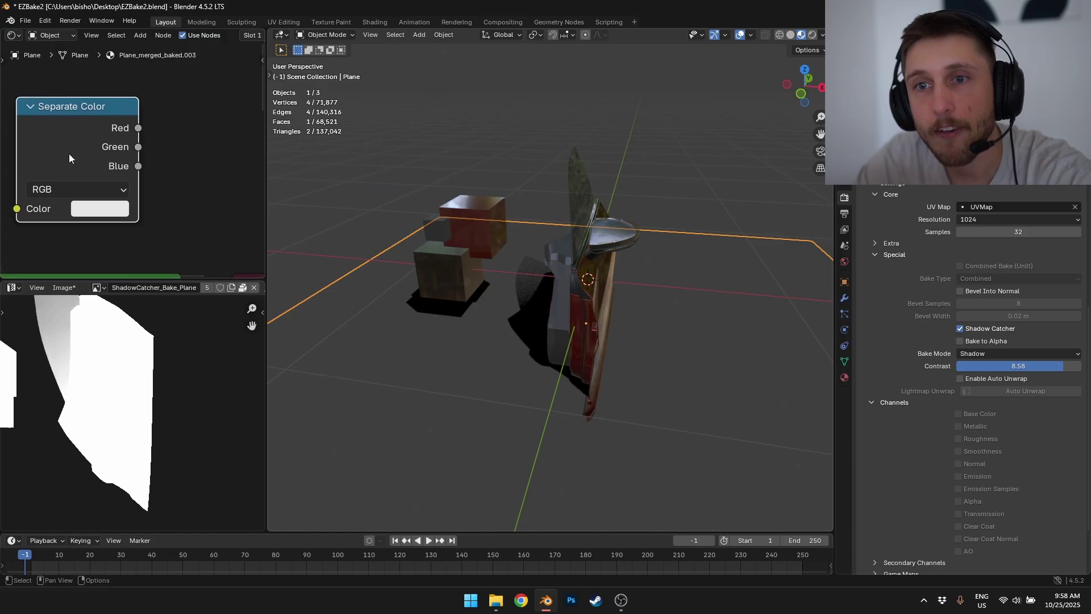
Delete the unconnected Separate Color node from the plane's baked material.
{"action": "scroll", "coordinate": [136, 161], "scroll_direction": "down", "scroll_amount": 2}
{"action": "middle_click_drag", "start_coordinate": [132, 150], "coordinate": [173, 152]}
{"action": "scroll", "coordinate": [173, 152], "scroll_direction": "down", "scroll_amount": 2}
{"action": "scroll", "coordinate": [228, 179], "scroll_direction": "down", "scroll_amount": 4}
{"action": "middle_click_drag", "start_coordinate": [227, 179], "coordinate": [155, 161]}
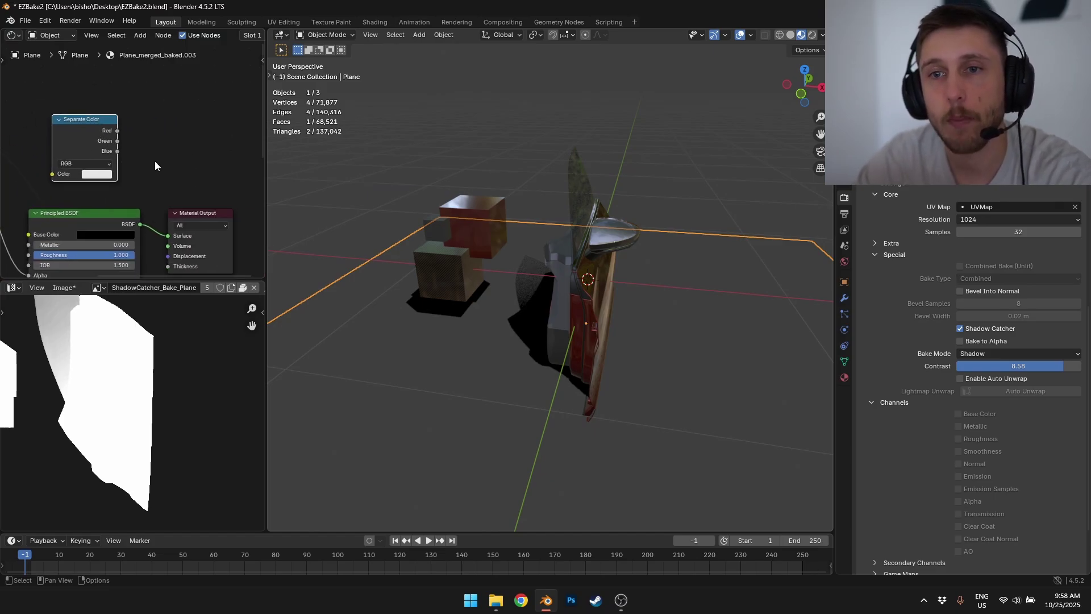
{"action": "middle_click_drag", "start_coordinate": [111, 192], "coordinate": [212, 204]}
{"action": "key", "text": "x"}
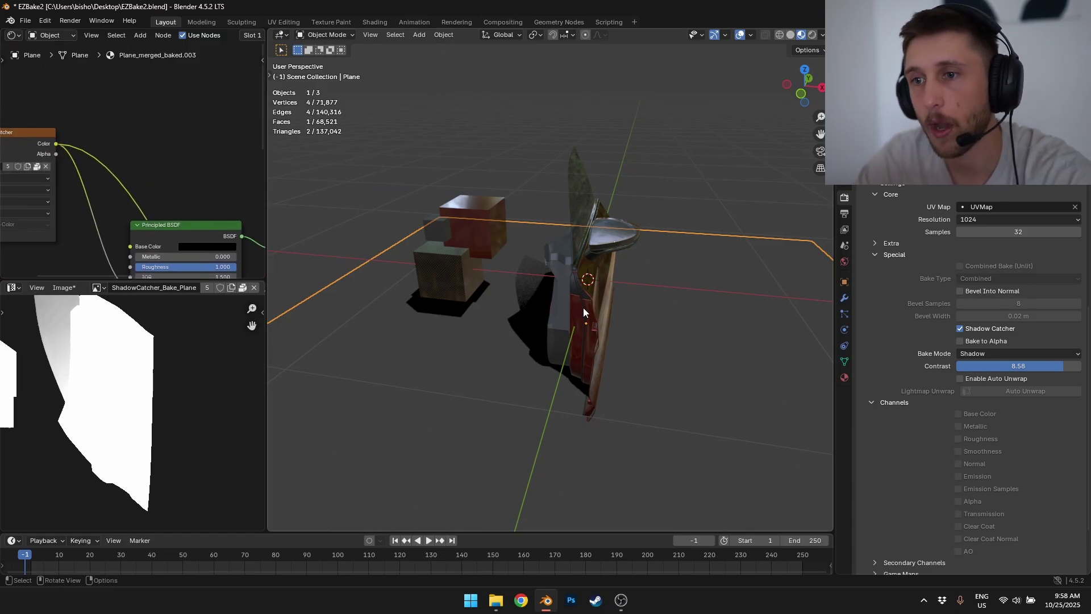
Delete the ground plane beneath the car door and the cubes.
{"action": "scroll", "coordinate": [546, 385], "scroll_direction": "down", "scroll_amount": 2}
{"action": "middle_click_drag", "start_coordinate": [596, 387], "coordinate": [560, 391]}
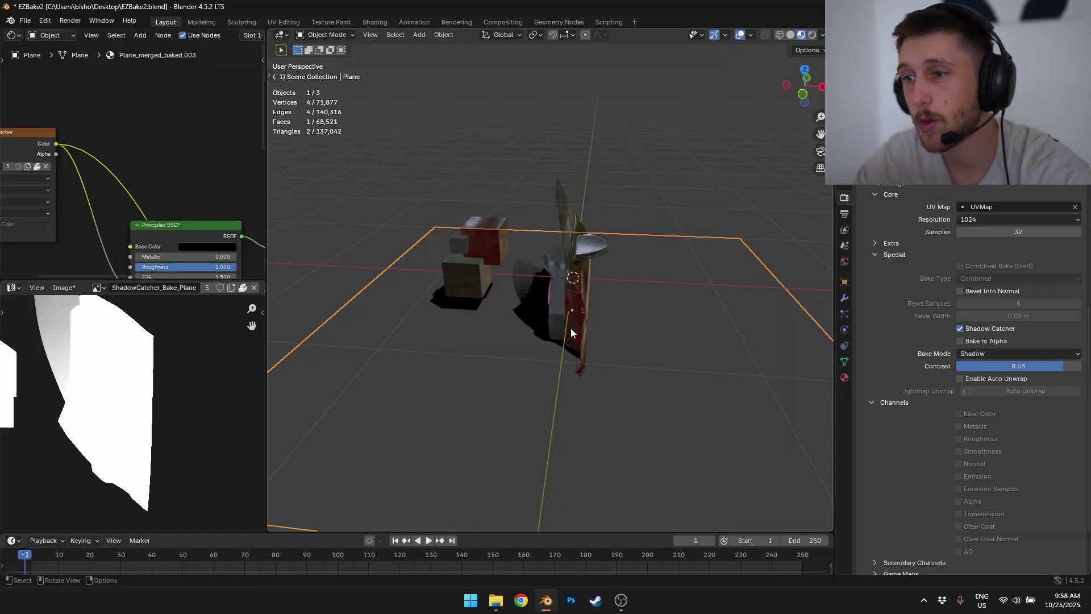
{"action": "key", "text": "Delete"}
{"action": "middle_click_drag", "start_coordinate": [578, 335], "coordinate": [564, 328]}
{"action": "scroll", "coordinate": [578, 357], "scroll_direction": "up", "scroll_amount": 2}
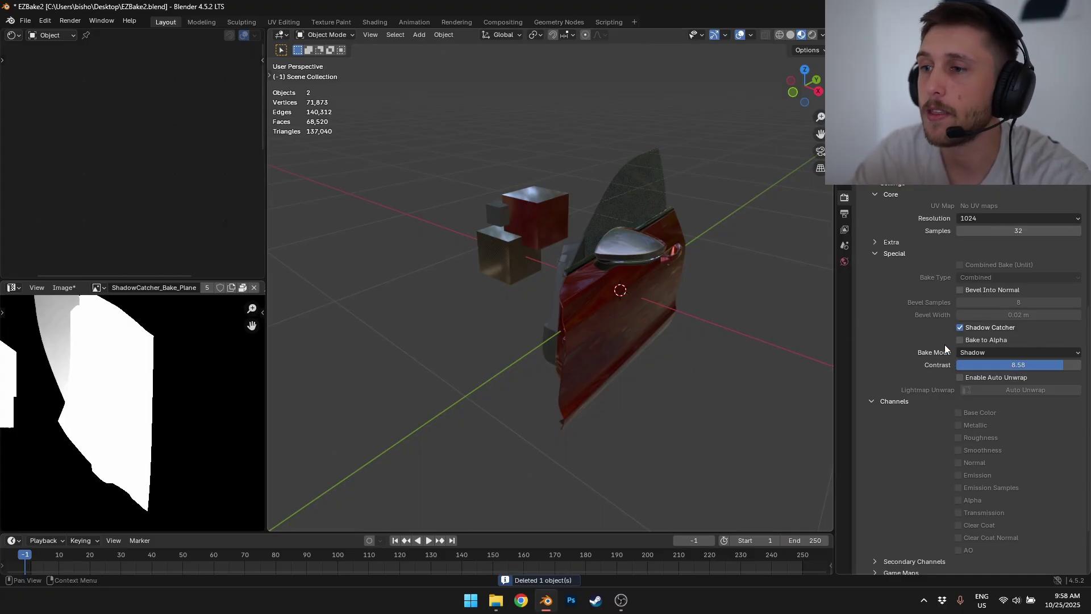
Select the cube object and turn off the Shadow Catcher bake option.
{"action": "middle_click_drag", "start_coordinate": [613, 341], "coordinate": [564, 326]}
{"action": "left_click", "coordinate": [519, 298]}
{"action": "key", "text": "KP_Decimal"}
{"action": "scroll", "coordinate": [496, 412], "scroll_direction": "down", "scroll_amount": 5}
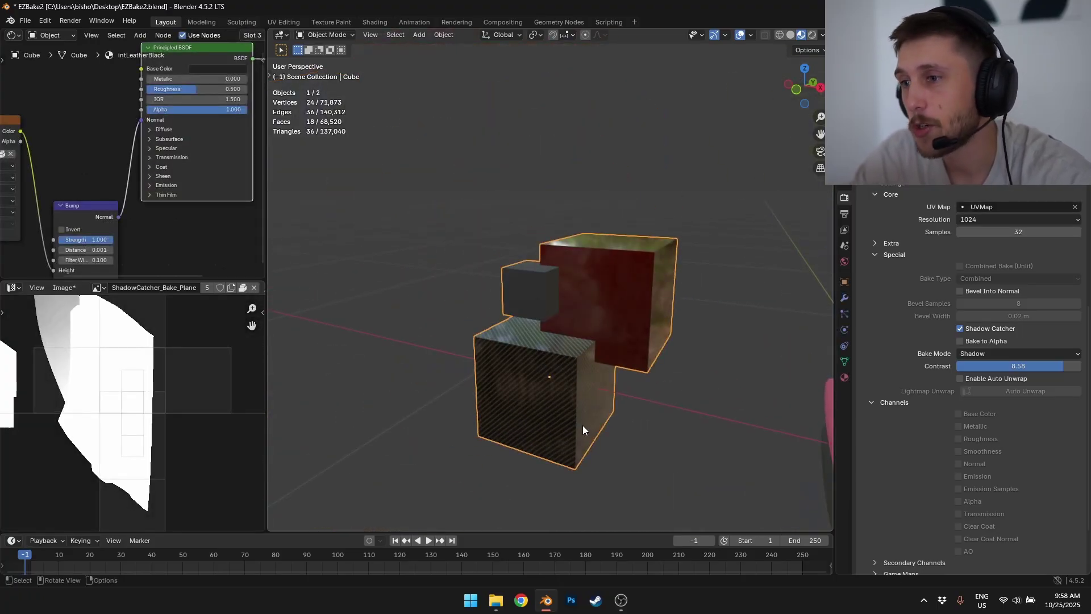
{"action": "left_click", "coordinate": [989, 328]}
Enable the Base Color, Metallic, Roughness, Clear Coat and AO bake channels for the cube object.
{"action": "middle_click_drag", "start_coordinate": [487, 343], "coordinate": [619, 340]}
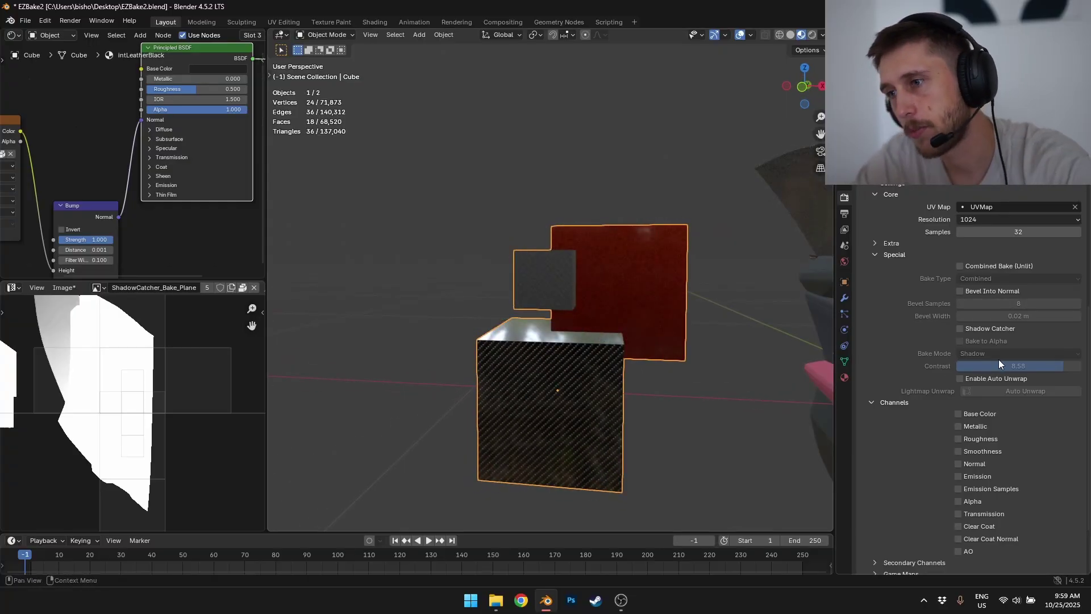
{"action": "left_click", "coordinate": [980, 439]}
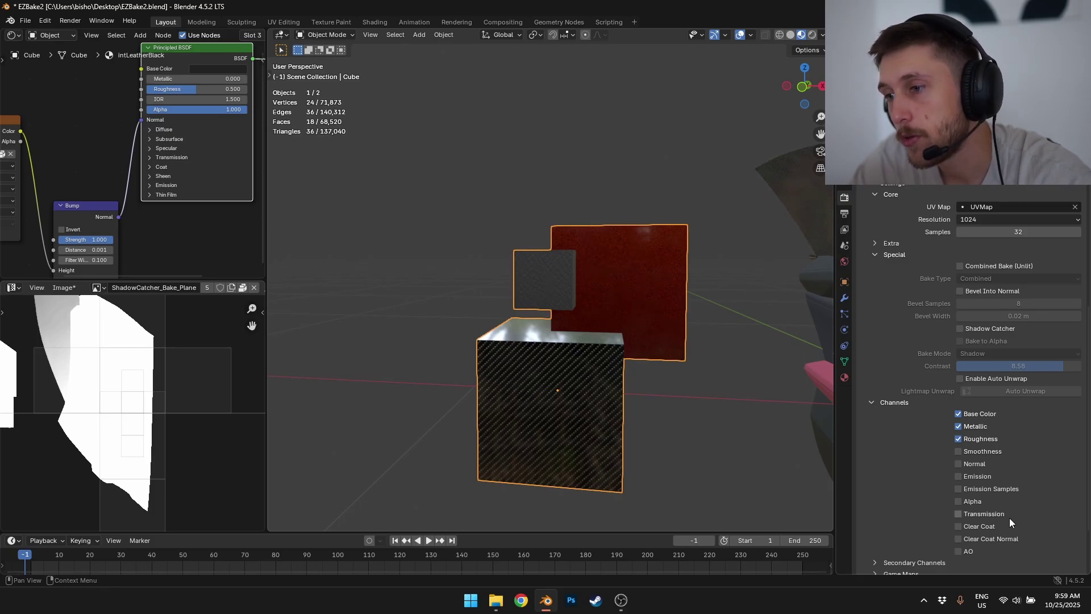
{"action": "left_click", "coordinate": [974, 527]}
Bake the cube object's enabled channels using its original UV map.
{"action": "scroll", "coordinate": [592, 394], "scroll_direction": "down", "scroll_amount": 1}
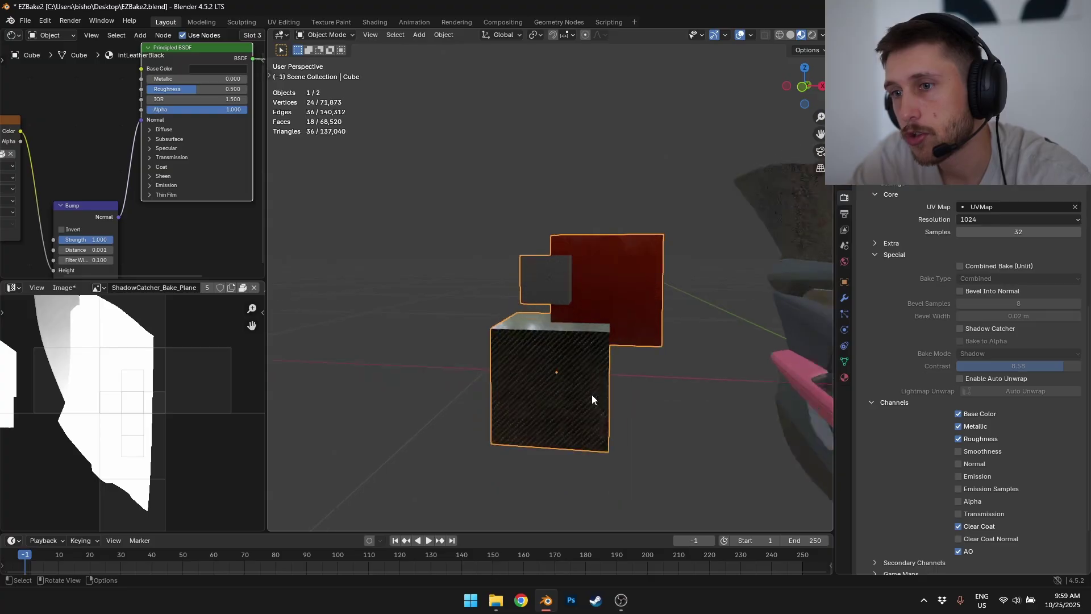
{"action": "middle_click_drag", "start_coordinate": [592, 400], "coordinate": [899, 495]}
{"action": "scroll", "coordinate": [899, 496], "scroll_direction": "down", "scroll_amount": 3}
{"action": "left_click", "coordinate": [958, 520]}
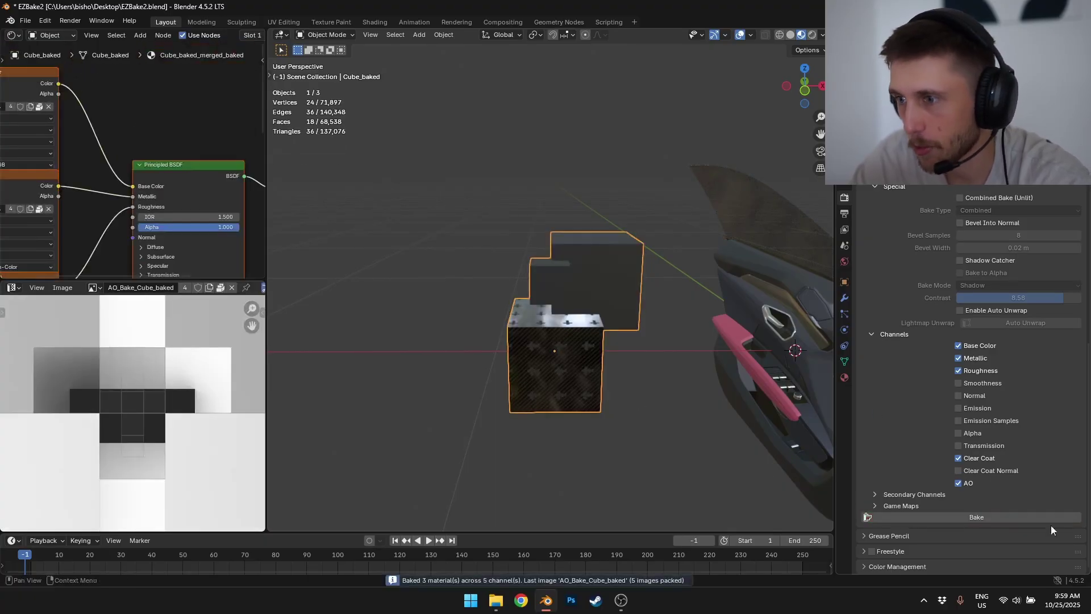
Move the baked copy beside the original cubes to compare them and delete the copy.
{"action": "key", "text": "g"}
{"action": "left_click", "coordinate": [401, 281]}
{"action": "scroll", "coordinate": [400, 281], "scroll_direction": "up", "scroll_amount": 3}
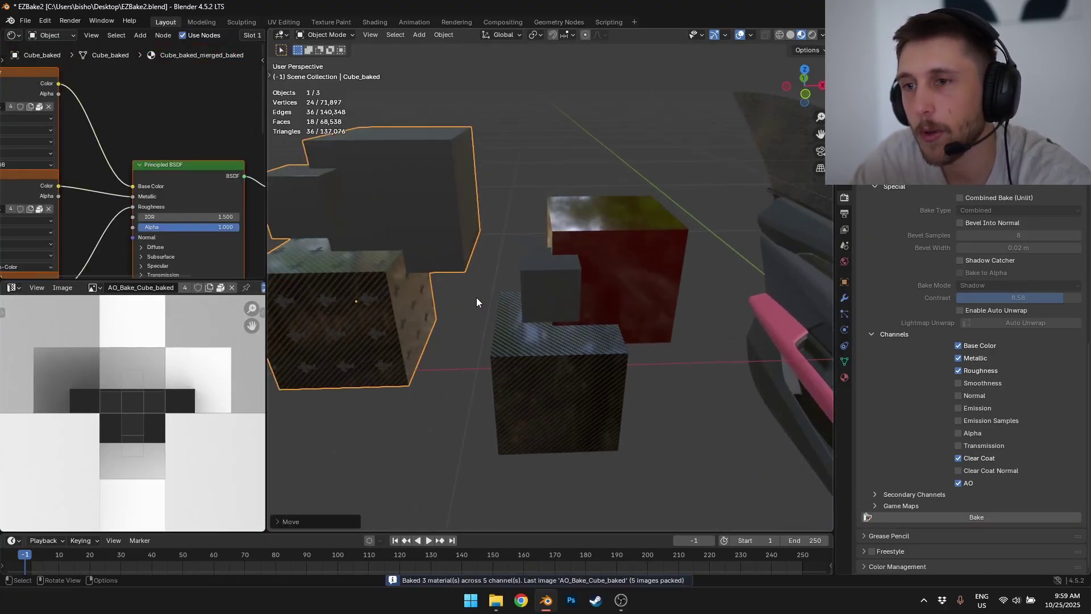
{"action": "key", "text": "x"}
{"action": "left_click", "coordinate": [501, 302]}
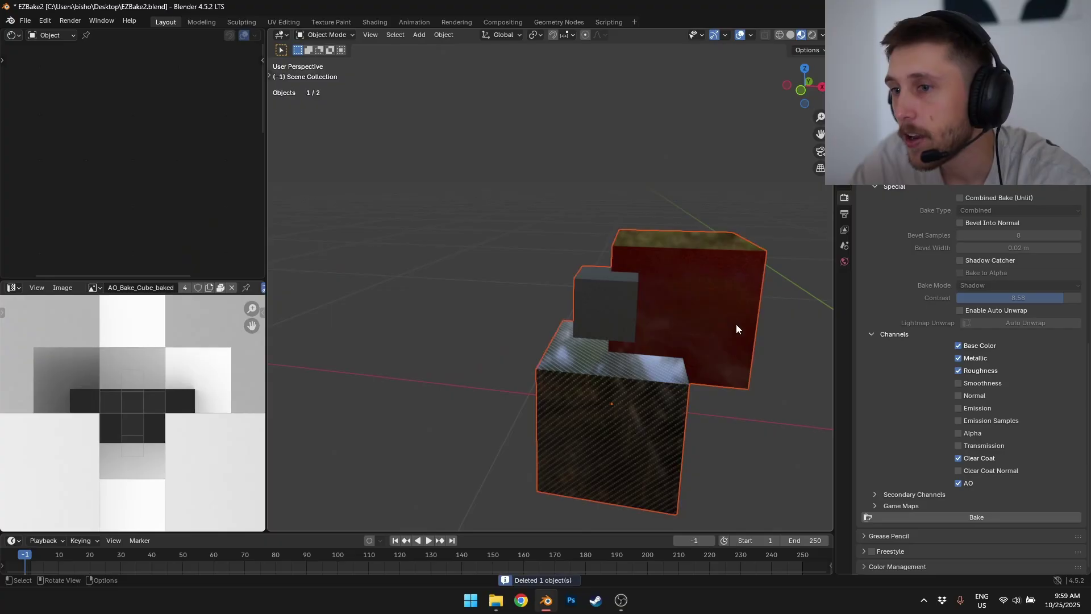
Generate a lightmap unwrap for the original cubes with Auto Unwrap and disable the auto unwrap option.
{"action": "left_click", "coordinate": [735, 324]}
{"action": "left_click", "coordinate": [979, 311]}
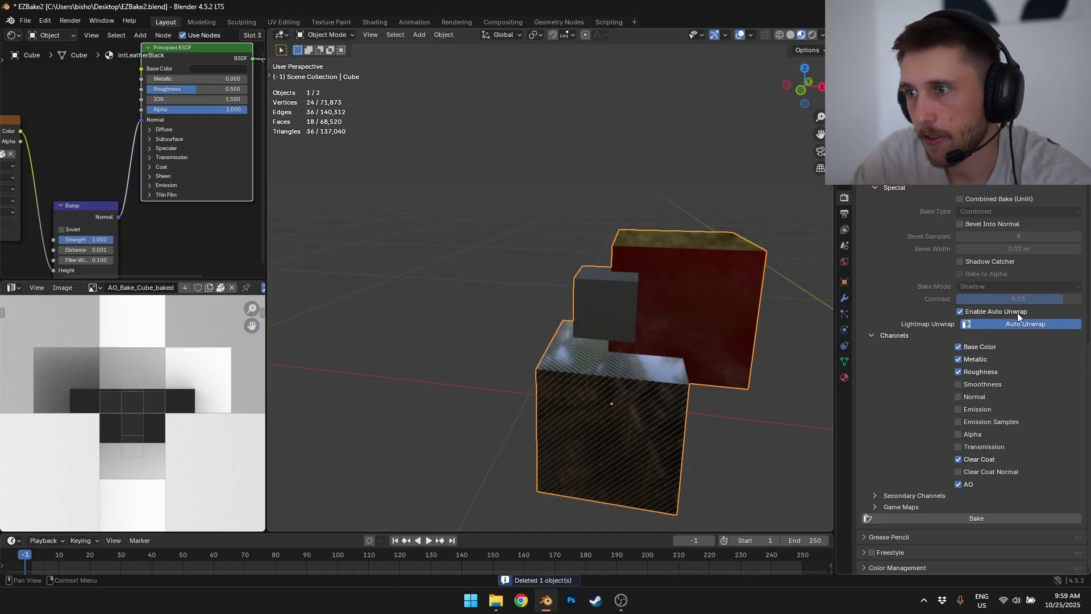
{"action": "left_click", "coordinate": [961, 312]}
{"action": "middle_click_drag", "start_coordinate": [740, 367], "coordinate": [688, 330]}
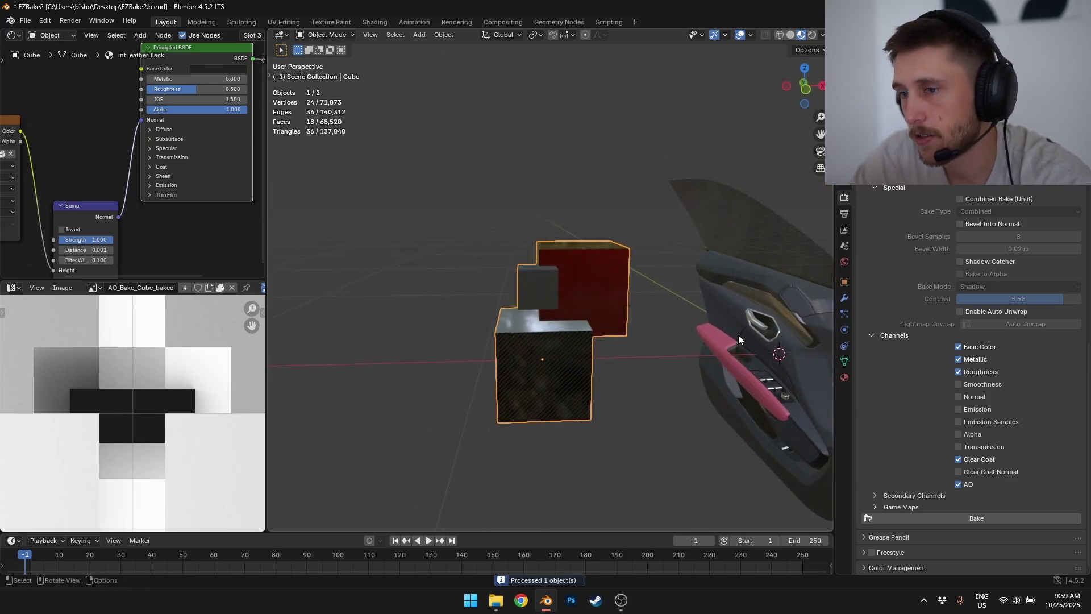
Rebake the unwrapped cubes, move the baked copy aside and delete it.
{"action": "left_click", "coordinate": [1002, 518]}
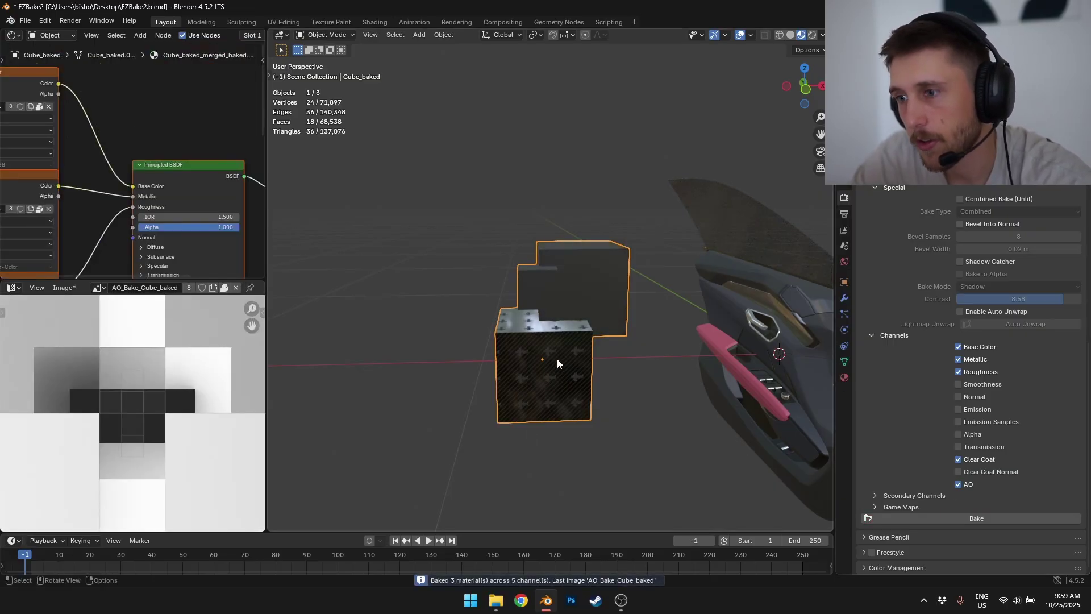
{"action": "key", "text": "g"}
{"action": "left_click", "coordinate": [447, 302]}
{"action": "key", "text": "Delete"}
Set the original cubes' bake UV map to Lightmap and bake the enabled channels.
{"action": "left_click", "coordinate": [526, 320]}
{"action": "scroll", "coordinate": [964, 307], "scroll_direction": "up", "scroll_amount": 4}
{"action": "left_click", "coordinate": [980, 233]}
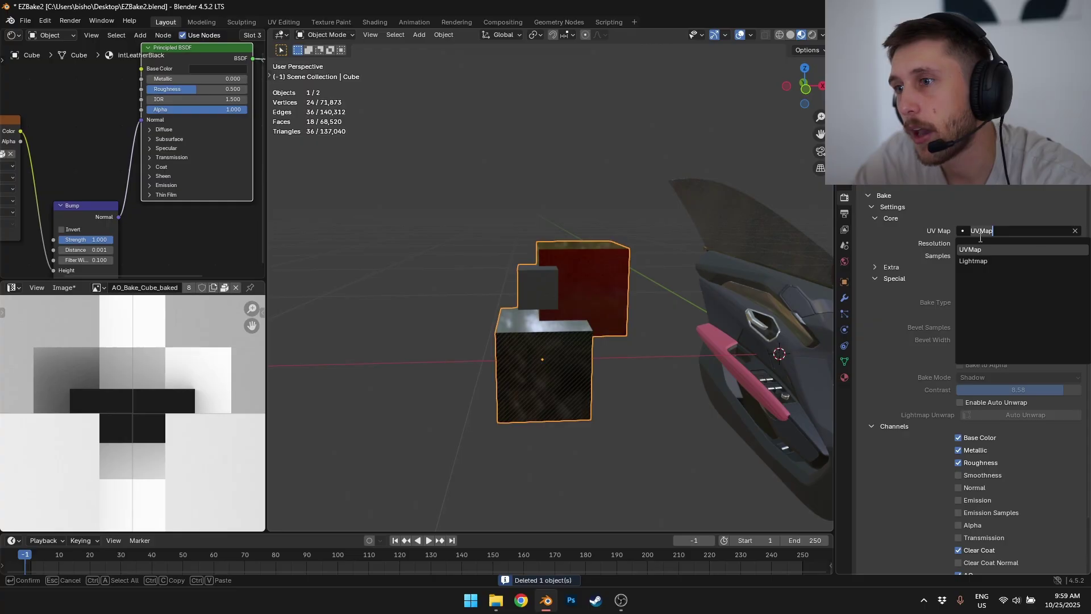
{"action": "left_click", "coordinate": [975, 261]}
{"action": "scroll", "coordinate": [935, 330], "scroll_direction": "down", "scroll_amount": 4}
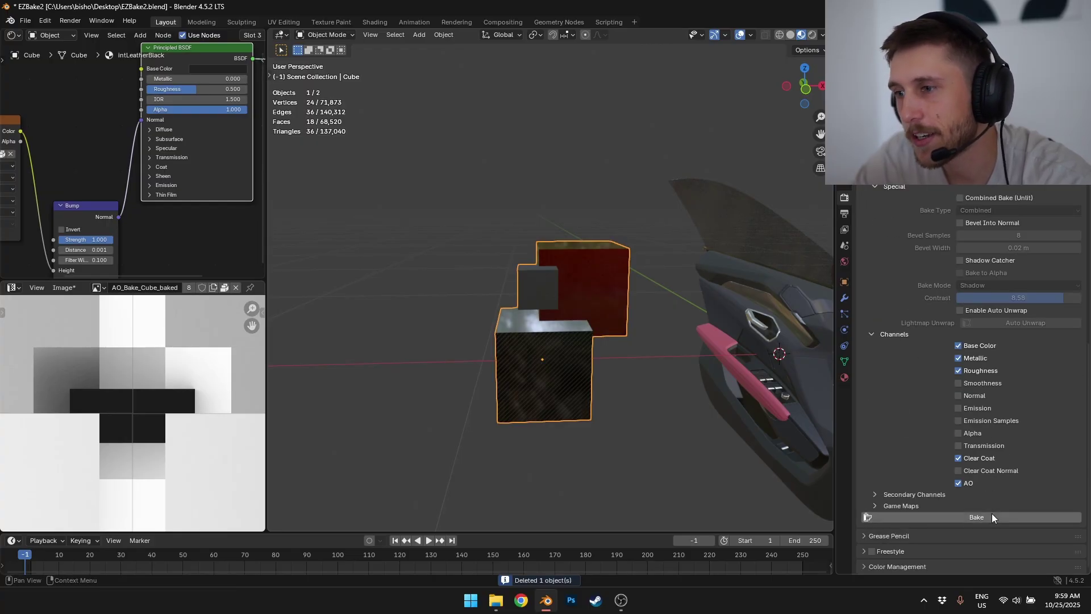
{"action": "left_click", "coordinate": [988, 517]}
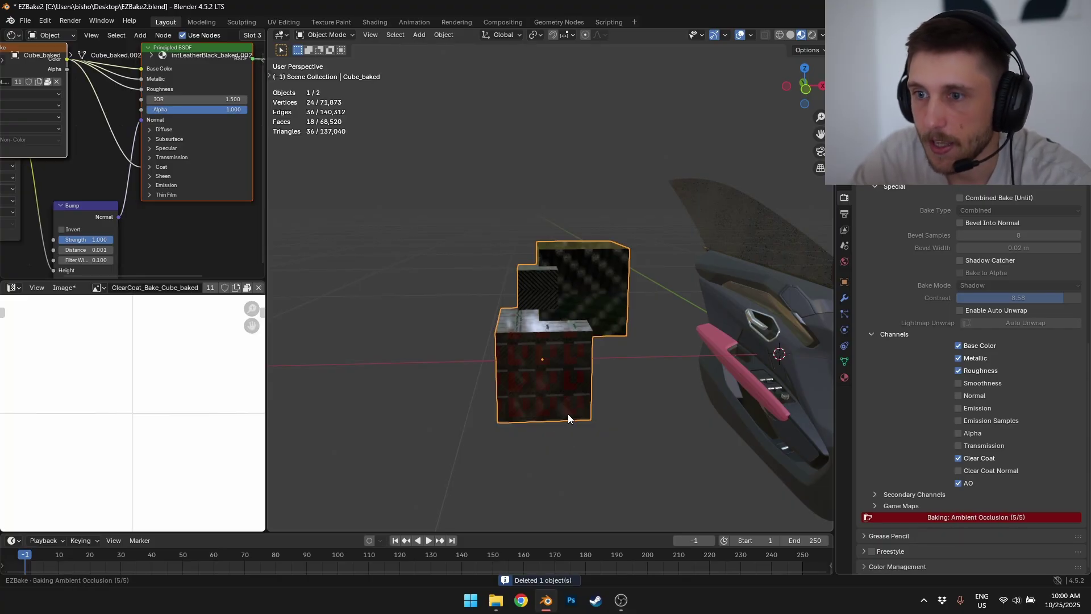
Move the baked copy beside the original cubes and enable the Normal bake channel.
{"action": "key", "text": "g"}
{"action": "left_click", "coordinate": [453, 319]}
{"action": "middle_click_drag", "start_coordinate": [452, 319], "coordinate": [691, 385]}
{"action": "middle_click_drag", "start_coordinate": [690, 385], "coordinate": [670, 328]}
{"action": "left_click", "coordinate": [972, 396]}
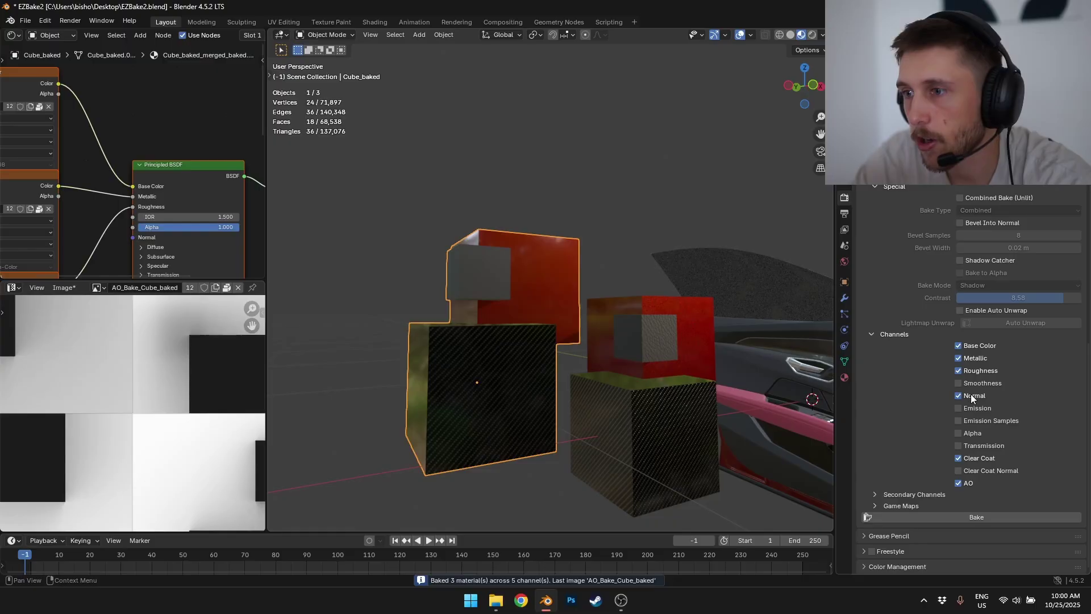
Open the baked copy's material and move the glTF Material Output node closer to the Baked Ambient Occlusion texture.
{"action": "left_click", "coordinate": [844, 378]}
{"action": "scroll", "coordinate": [995, 301], "scroll_direction": "up", "scroll_amount": 10}
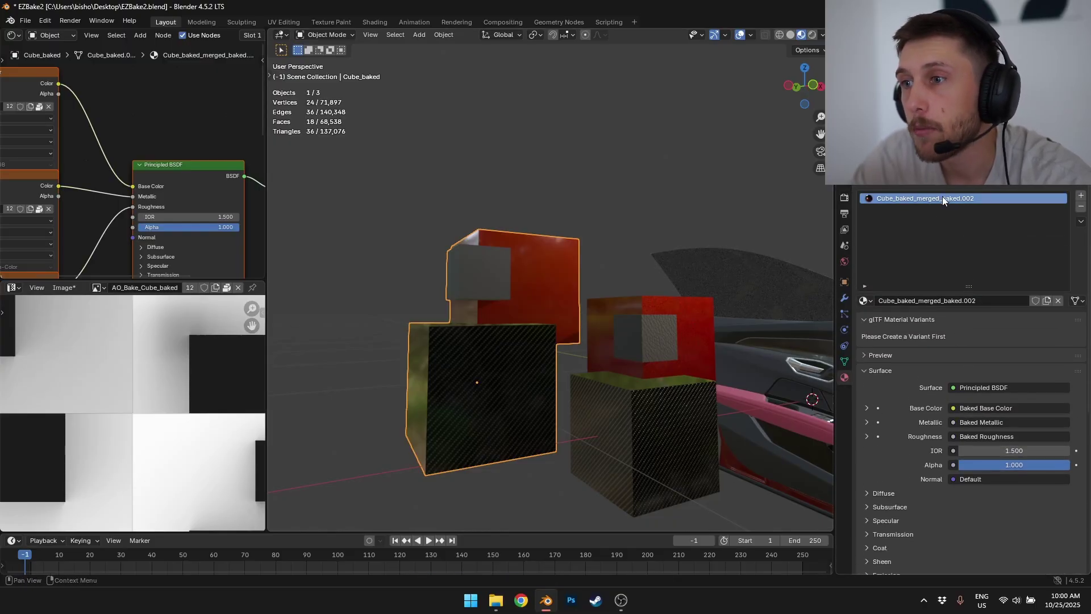
{"action": "middle_click_drag", "start_coordinate": [503, 235], "coordinate": [526, 259]}
{"action": "scroll", "coordinate": [122, 147], "scroll_direction": "down", "scroll_amount": 6}
{"action": "middle_click_drag", "start_coordinate": [108, 228], "coordinate": [86, 200]}
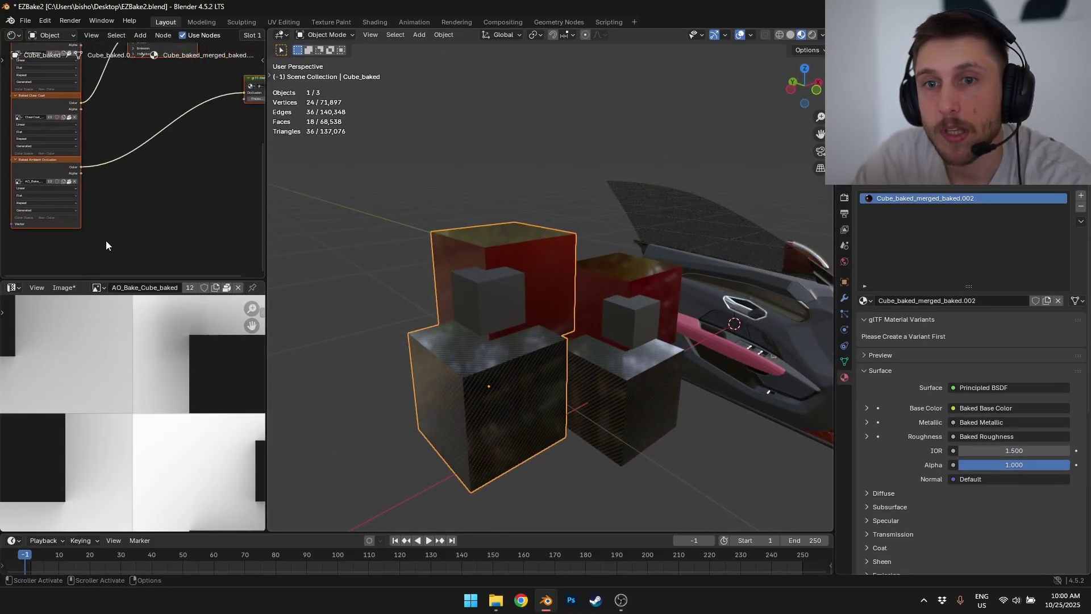
{"action": "middle_click_drag", "start_coordinate": [184, 193], "coordinate": [167, 206]}
{"action": "left_click", "coordinate": [168, 206]}
{"action": "left_click_drag", "start_coordinate": [244, 94], "coordinate": [144, 174]}
{"action": "scroll", "coordinate": [122, 200], "scroll_direction": "up", "scroll_amount": 4}
{"action": "middle_click_drag", "start_coordinate": [98, 192], "coordinate": [152, 154]}
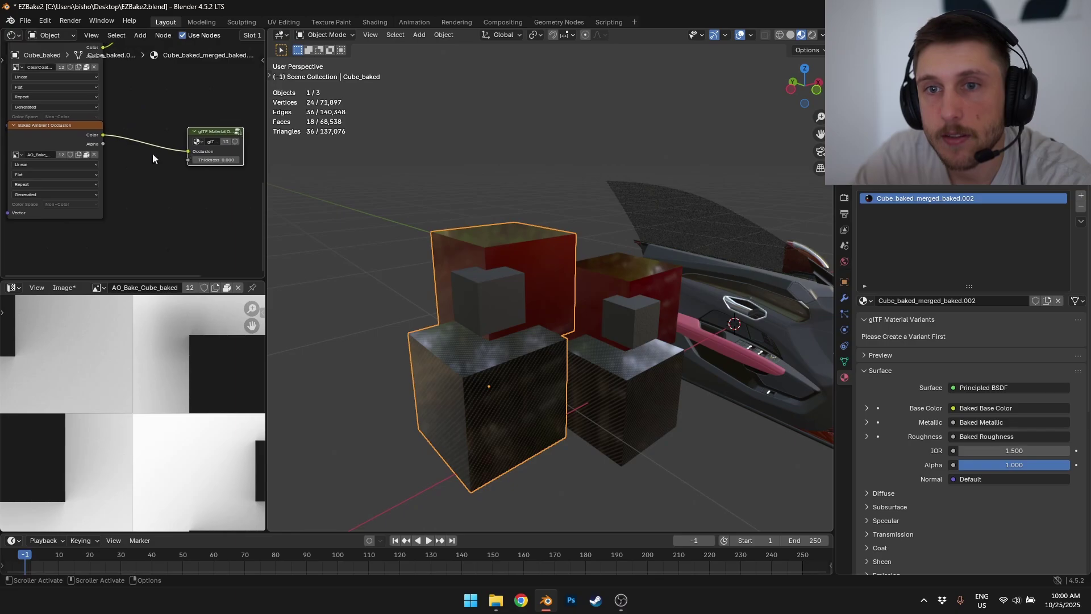
Examine how the Baked Ambient Occlusion texture feeds the glTF Material Output node and how the other baked textures are connected.
{"action": "left_click", "coordinate": [80, 126]}
{"action": "middle_click_drag", "start_coordinate": [152, 75], "coordinate": [193, 107]}
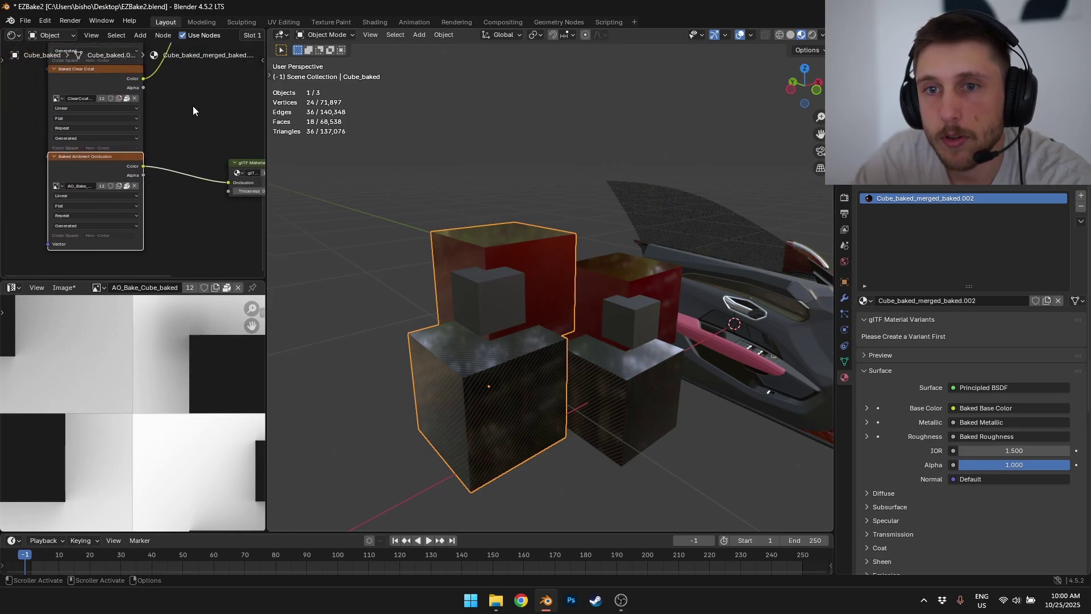
{"action": "middle_click_drag", "start_coordinate": [230, 172], "coordinate": [162, 173]}
{"action": "scroll", "coordinate": [162, 172], "scroll_direction": "up", "scroll_amount": 6}
{"action": "left_click", "coordinate": [196, 159]}
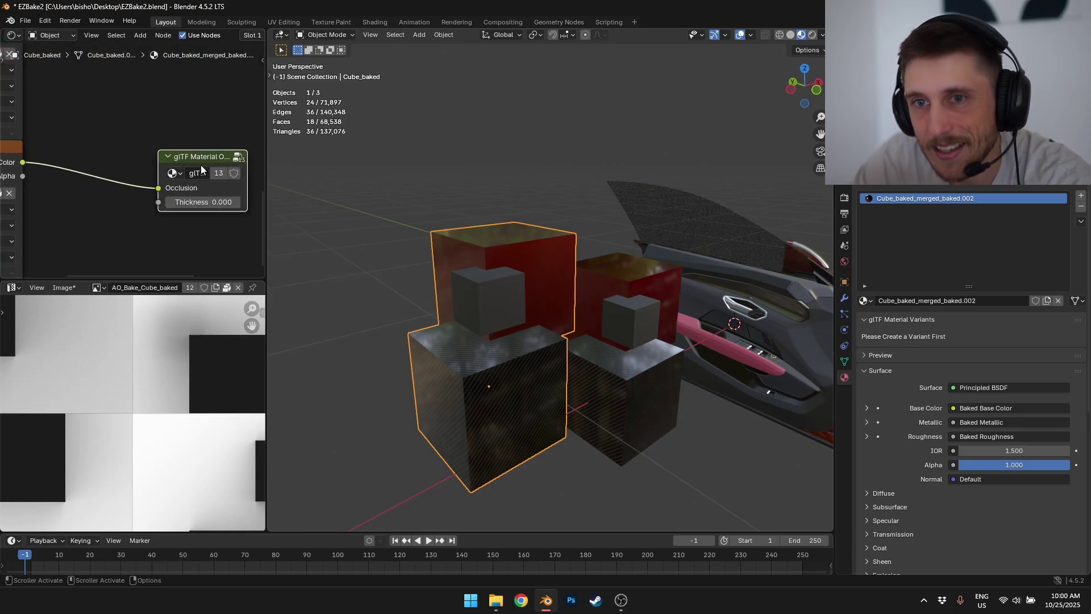
{"action": "scroll", "coordinate": [73, 210], "scroll_direction": "down", "scroll_amount": 3}
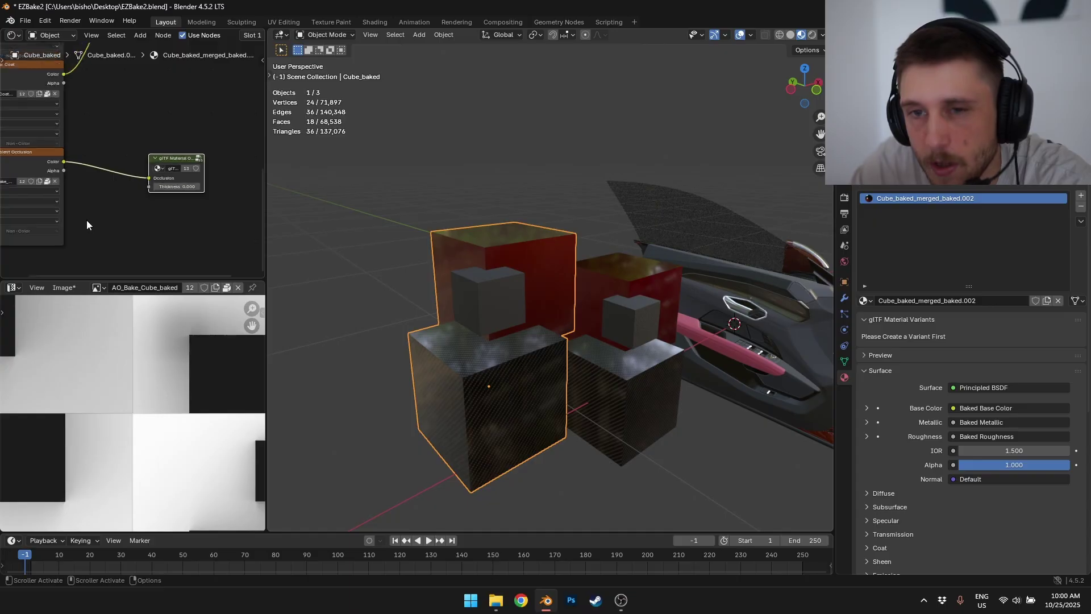
{"action": "middle_click_drag", "start_coordinate": [91, 214], "coordinate": [125, 223]}
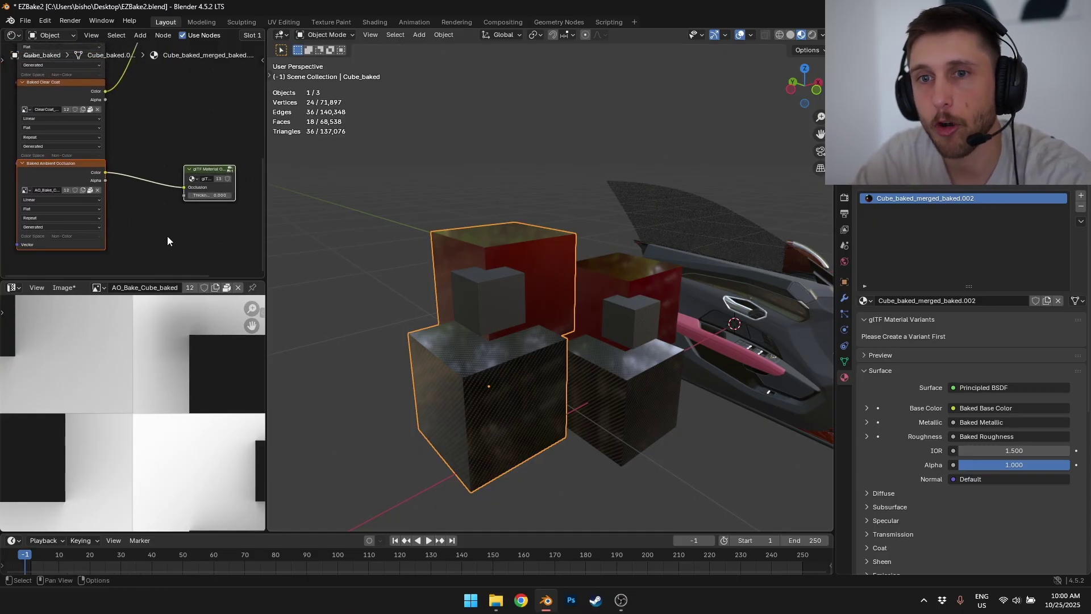
{"action": "left_click", "coordinate": [44, 169]}
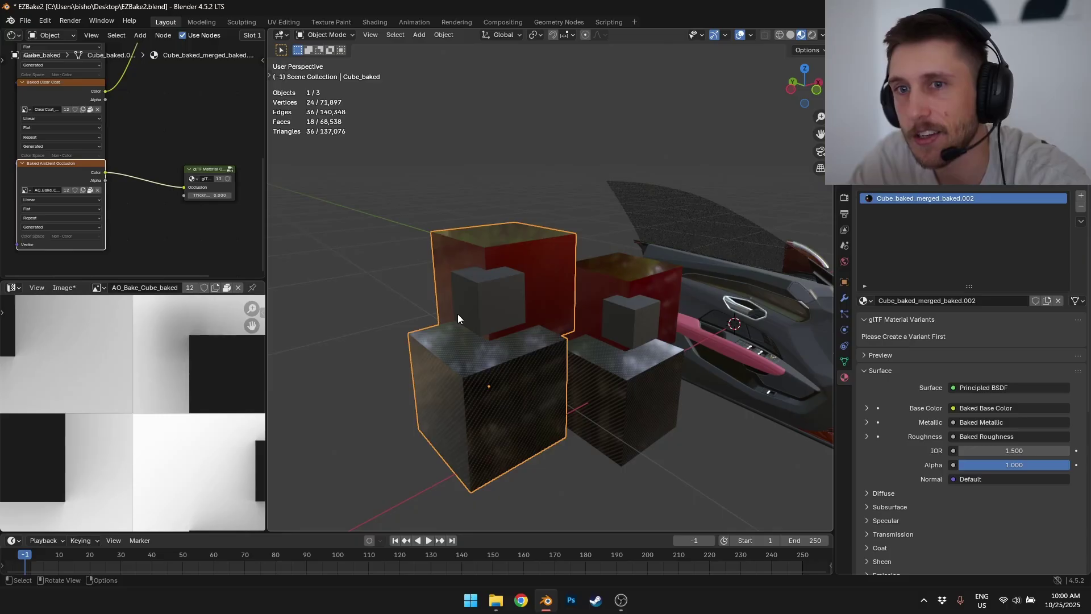
{"action": "middle_click_drag", "start_coordinate": [185, 169], "coordinate": [179, 187]}
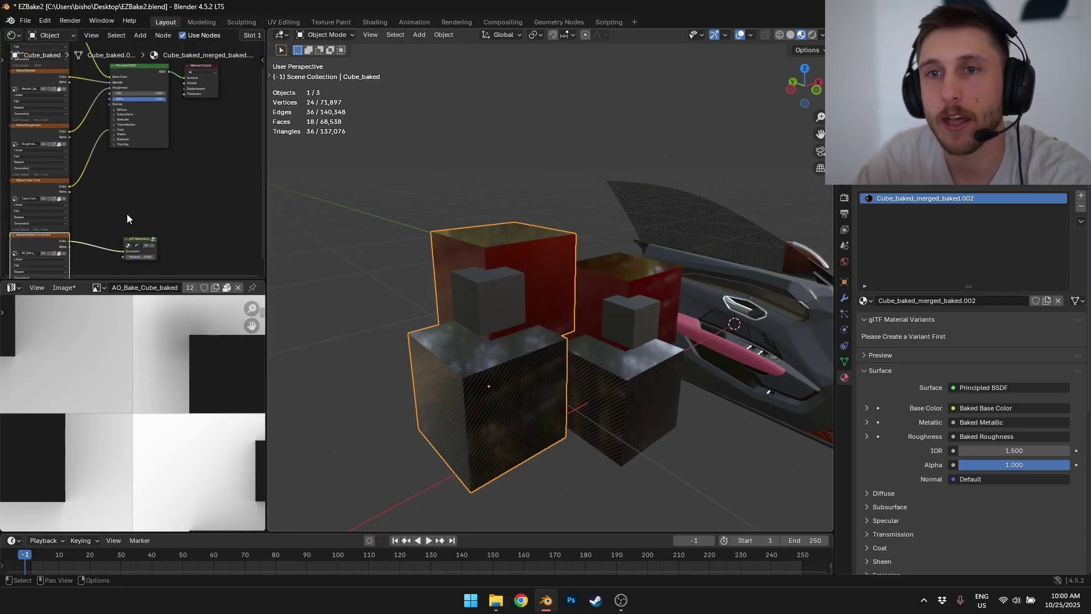
Delete the baked copy and select the original cubes.
{"action": "left_click_drag", "start_coordinate": [183, 85], "coordinate": [184, 79]}
{"action": "middle_click_drag", "start_coordinate": [392, 219], "coordinate": [455, 279]}
{"action": "key", "text": "Delete"}
{"action": "middle_click_drag", "start_coordinate": [529, 301], "coordinate": [483, 312]}
{"action": "left_click", "coordinate": [563, 315]}
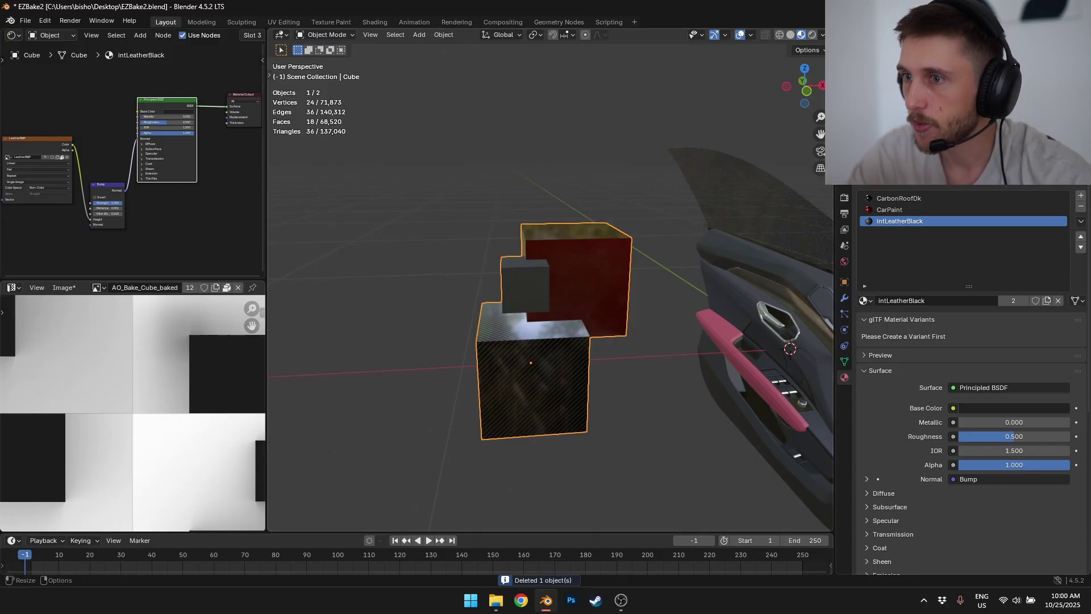
Enable Bevel Into Normal with 8 samples and 0.02 m width, and bake the cubes.
{"action": "scroll", "coordinate": [980, 461], "scroll_direction": "down", "scroll_amount": 10}
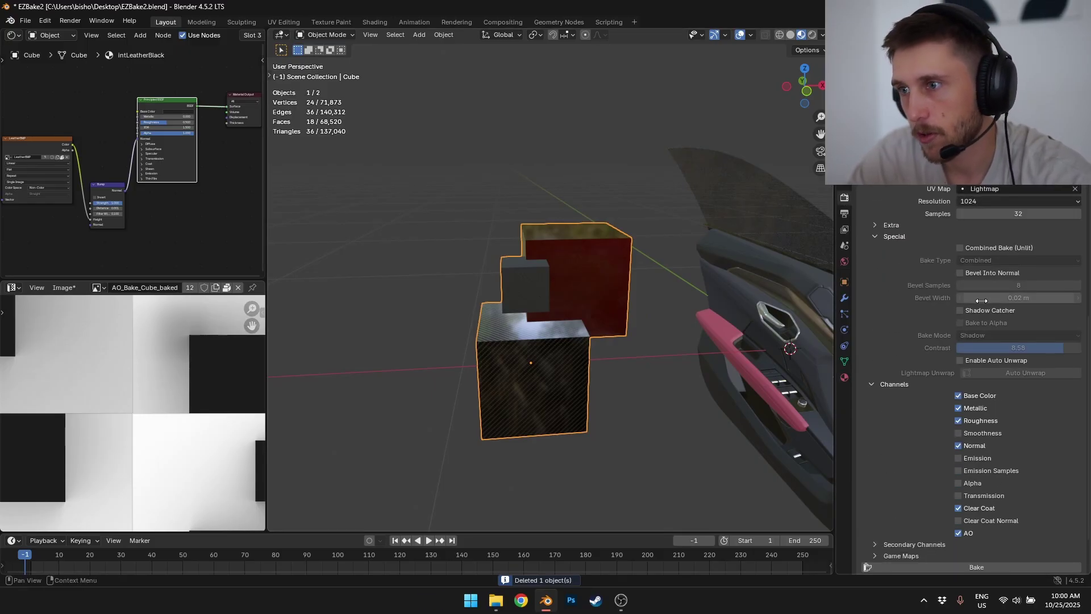
{"action": "left_click", "coordinate": [985, 275]}
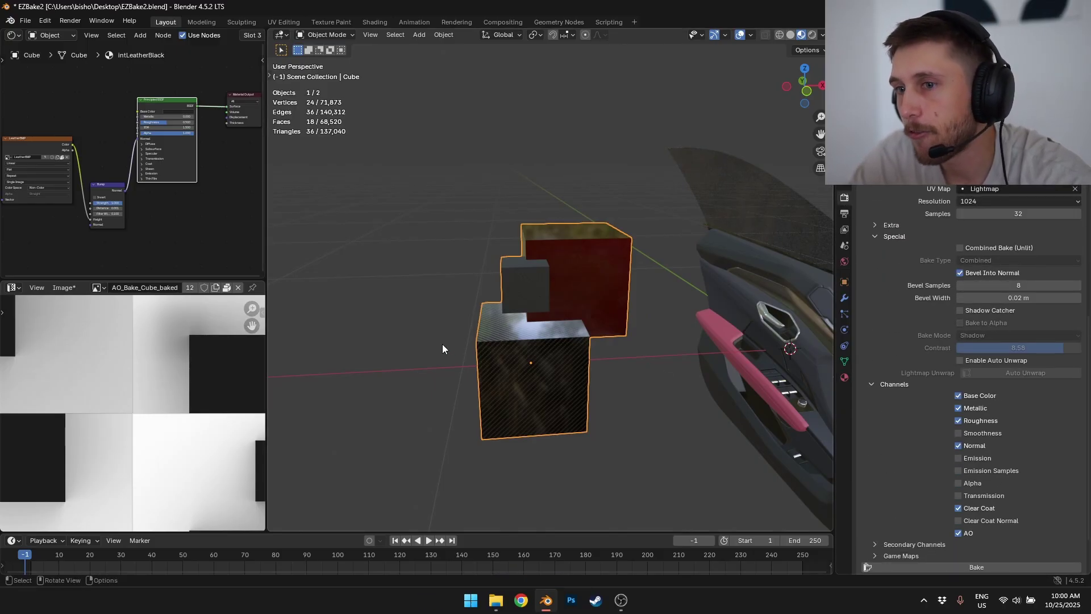
{"action": "middle_click_drag", "start_coordinate": [442, 343], "coordinate": [405, 283]}
{"action": "left_click", "coordinate": [975, 567]}
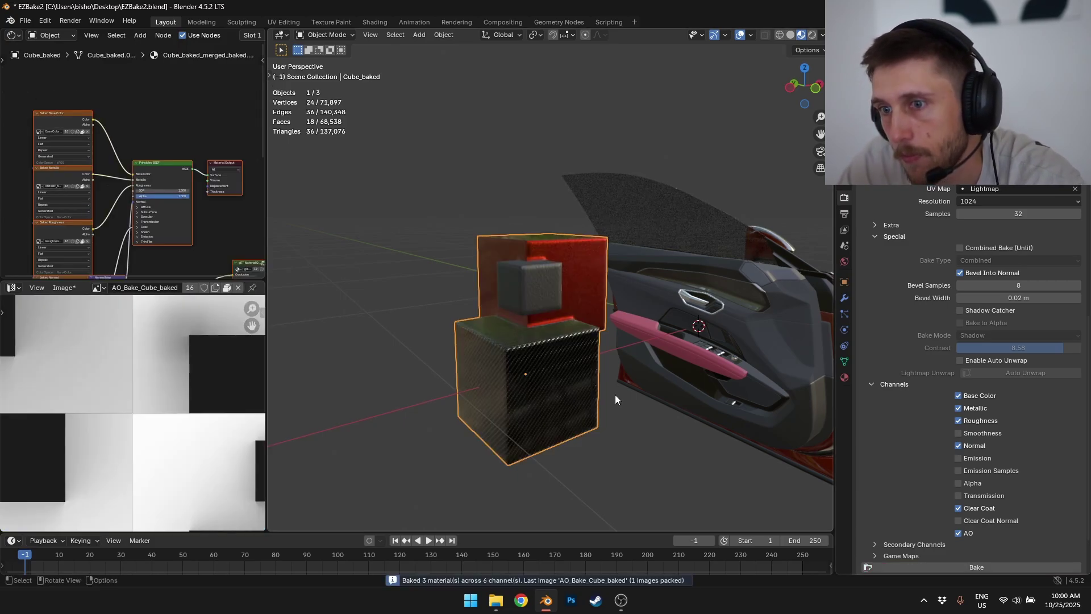
Move the bevel-baked copy away from the original cubes.
{"action": "key", "text": "g"}
{"action": "left_click", "coordinate": [394, 370]}
{"action": "middle_click_drag", "start_coordinate": [490, 346], "coordinate": [663, 302], "text": "shift"}
{"action": "scroll", "coordinate": [545, 364], "scroll_direction": "down", "scroll_amount": 5}
{"action": "scroll", "coordinate": [623, 312], "scroll_direction": "up", "scroll_amount": 4}
Compare the baked copy's bevelled edges with the edges of the original cubes.
{"action": "middle_click_drag", "start_coordinate": [542, 373], "coordinate": [676, 378]}
{"action": "scroll", "coordinate": [576, 329], "scroll_direction": "up", "scroll_amount": 3}
{"action": "scroll", "coordinate": [613, 366], "scroll_direction": "down", "scroll_amount": 5}
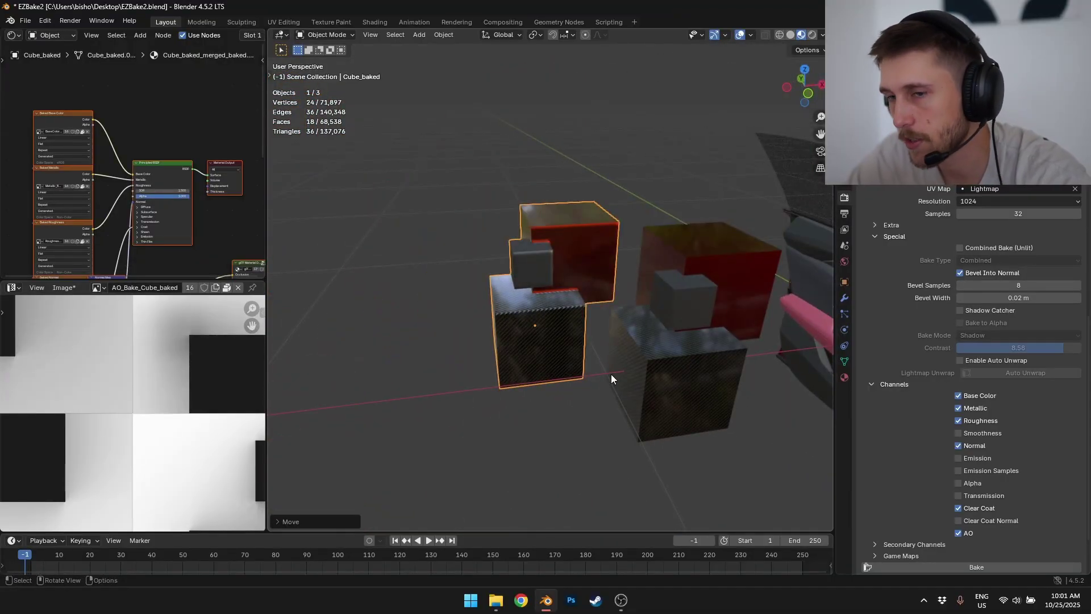
{"action": "scroll", "coordinate": [637, 358], "scroll_direction": "up", "scroll_amount": 3}
{"action": "key", "text": "alt+a"}
{"action": "middle_click_drag", "start_coordinate": [545, 319], "coordinate": [733, 358]}
{"action": "middle_click_drag", "start_coordinate": [733, 358], "coordinate": [635, 337]}
{"action": "scroll", "coordinate": [703, 312], "scroll_direction": "down", "scroll_amount": 5}
Delete the bevel-baked copy of the cubes.
{"action": "left_click", "coordinate": [545, 326]}
{"action": "key", "text": "x"}
{"action": "left_click", "coordinate": [529, 326]}
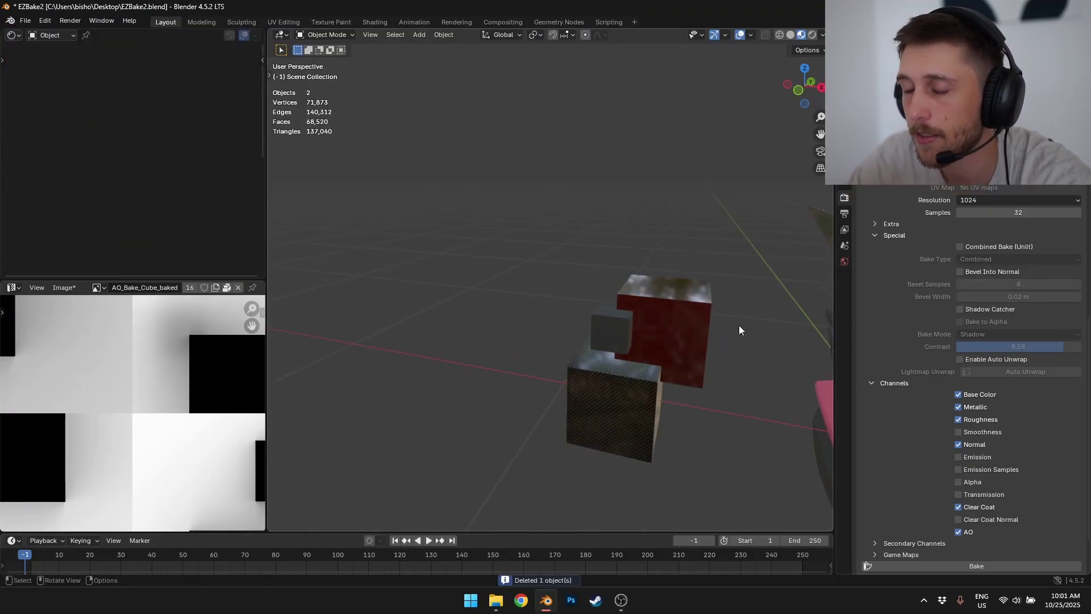
Select the car door and enable Combined Bake (Unlit) with the Combined bake type.
{"action": "middle_click_drag", "start_coordinate": [739, 330], "coordinate": [629, 327]}
{"action": "left_click", "coordinate": [629, 337]}
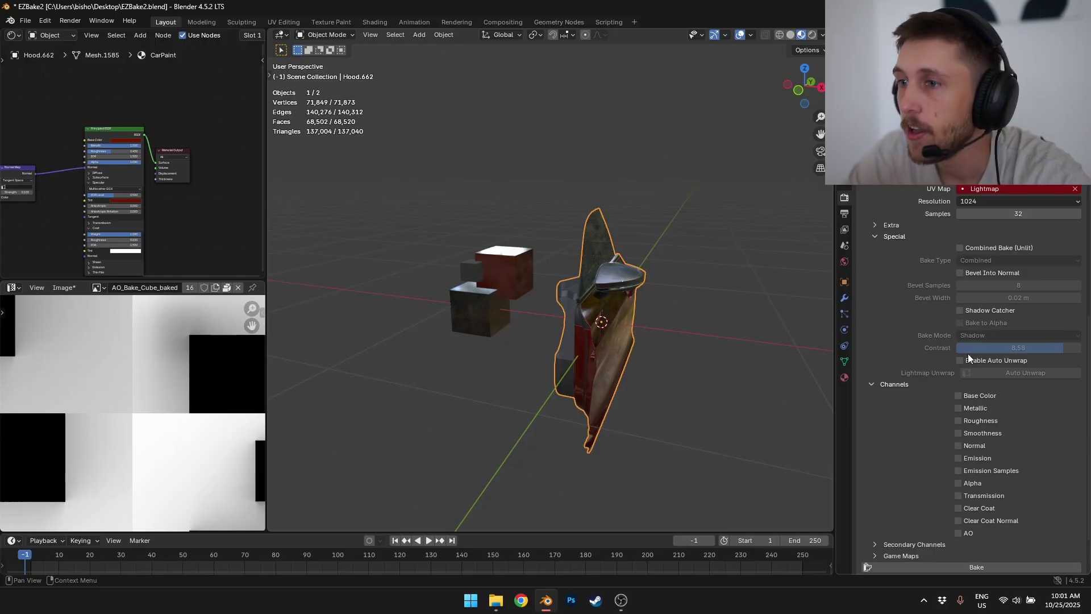
{"action": "left_click", "coordinate": [978, 247]}
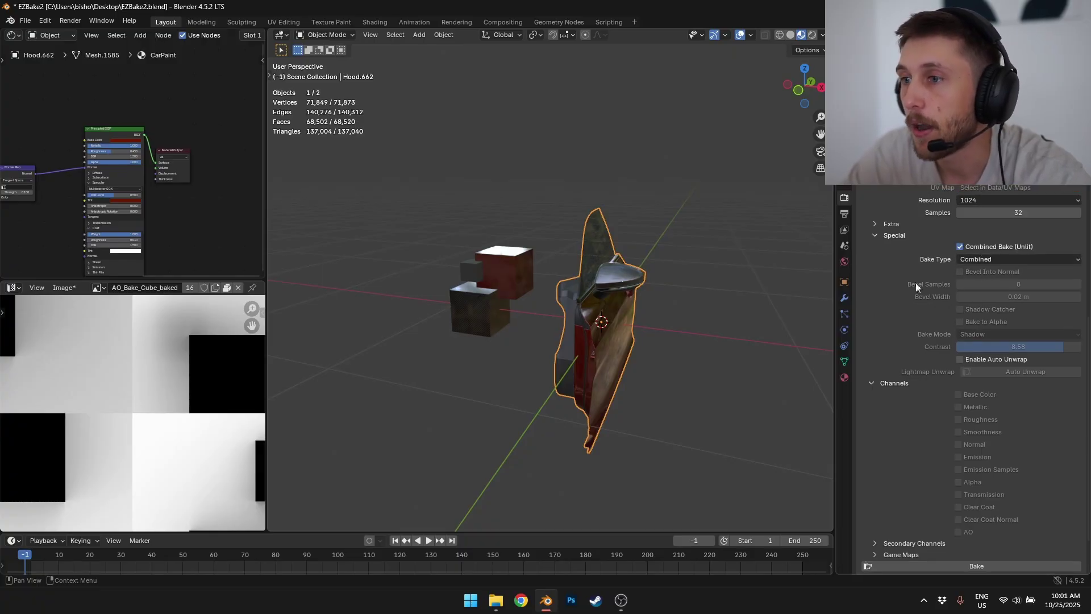
Try a Combined unlit bake of the car door, and delete the baked copy.
{"action": "middle_click_drag", "start_coordinate": [825, 288], "coordinate": [783, 292]}
{"action": "scroll", "coordinate": [970, 520], "scroll_direction": "down", "scroll_amount": 3}
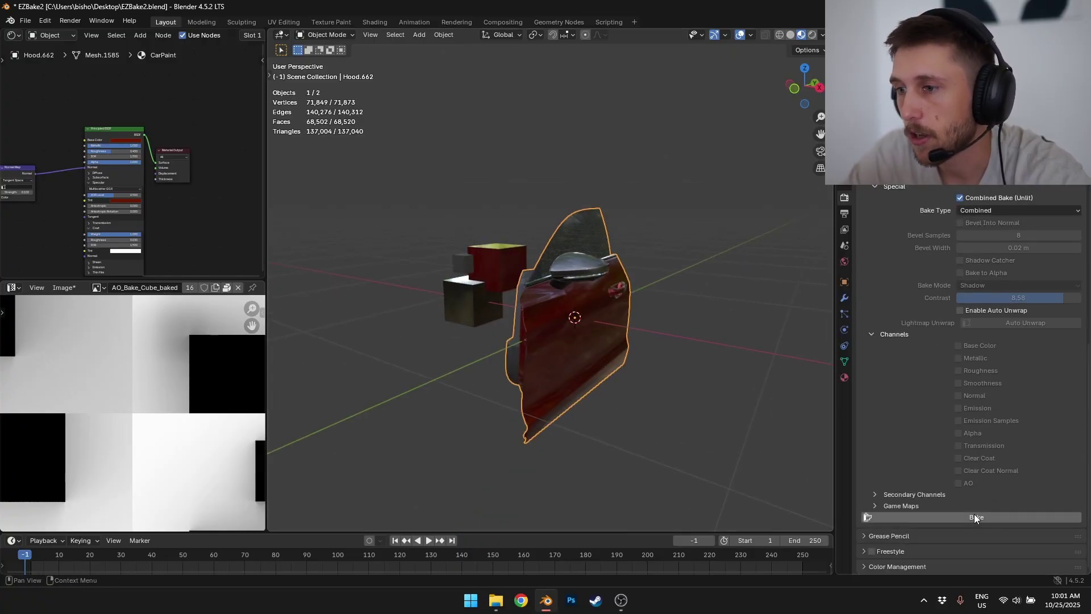
{"action": "key", "text": "g"}
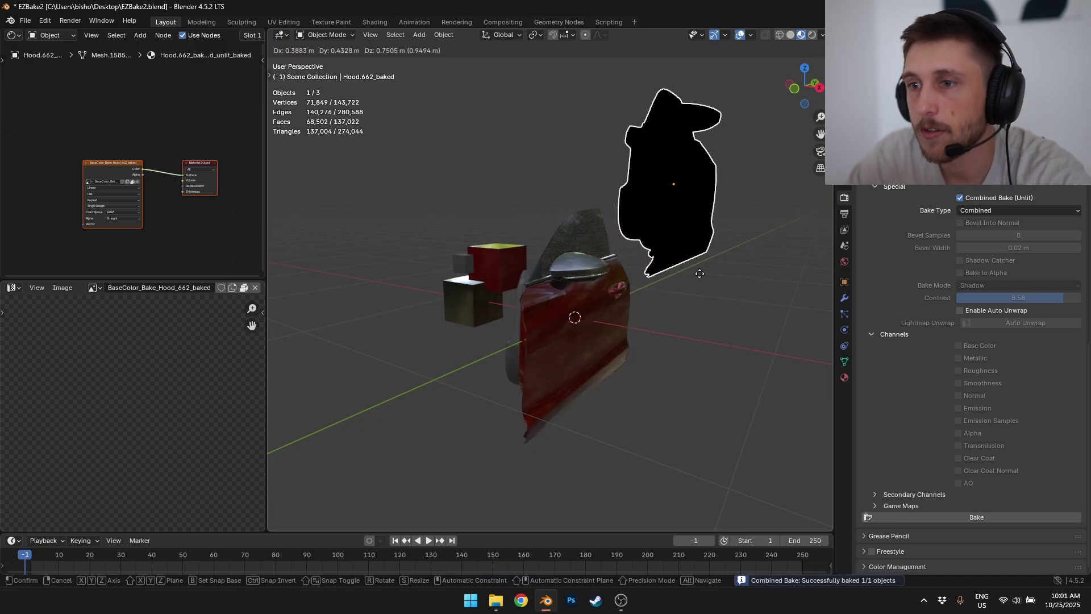
{"action": "left_click", "coordinate": [708, 243]}
{"action": "key", "text": "x"}
{"action": "left_click", "coordinate": [708, 243]}
Auto-unwrap the car door with the lightmap unwrap and bake it again as a Combined unlit copy placed above the original.
{"action": "scroll", "coordinate": [1015, 370], "scroll_direction": "up", "scroll_amount": 5}
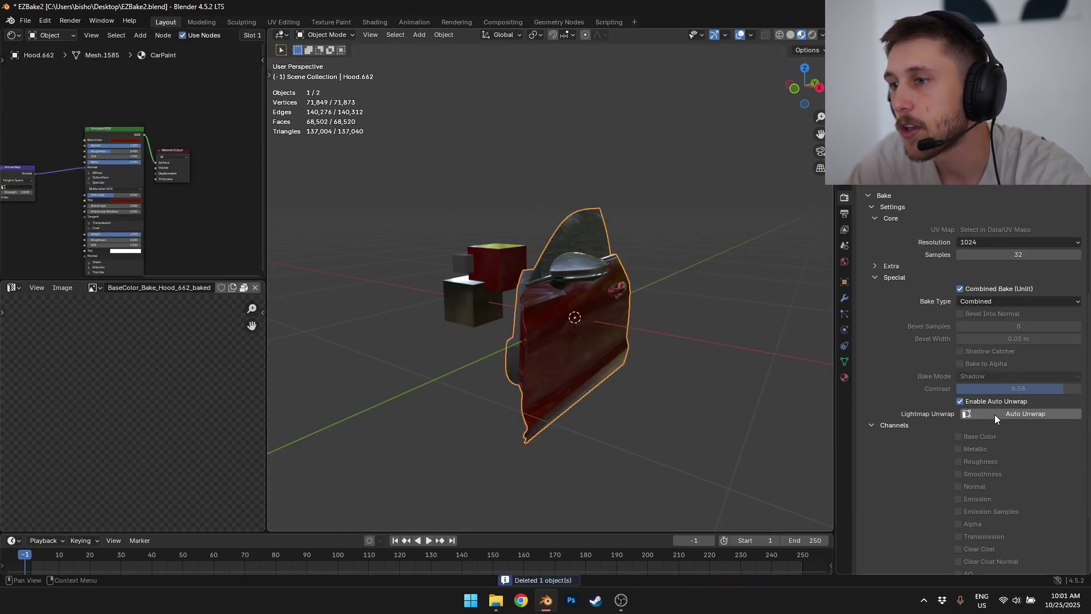
{"action": "left_click", "coordinate": [994, 415]}
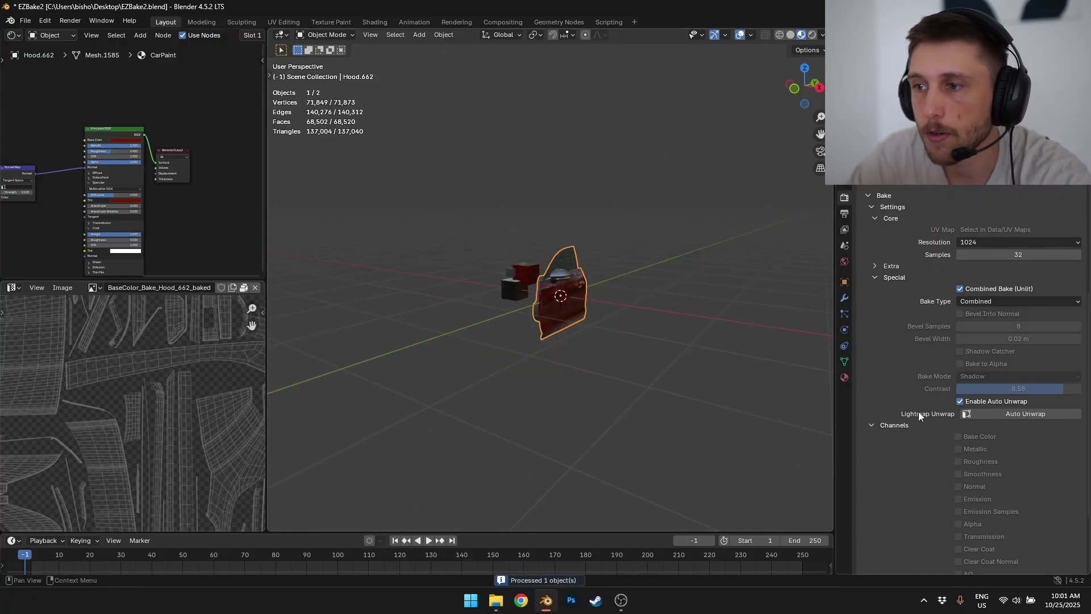
{"action": "scroll", "coordinate": [1001, 480], "scroll_direction": "down", "scroll_amount": 4}
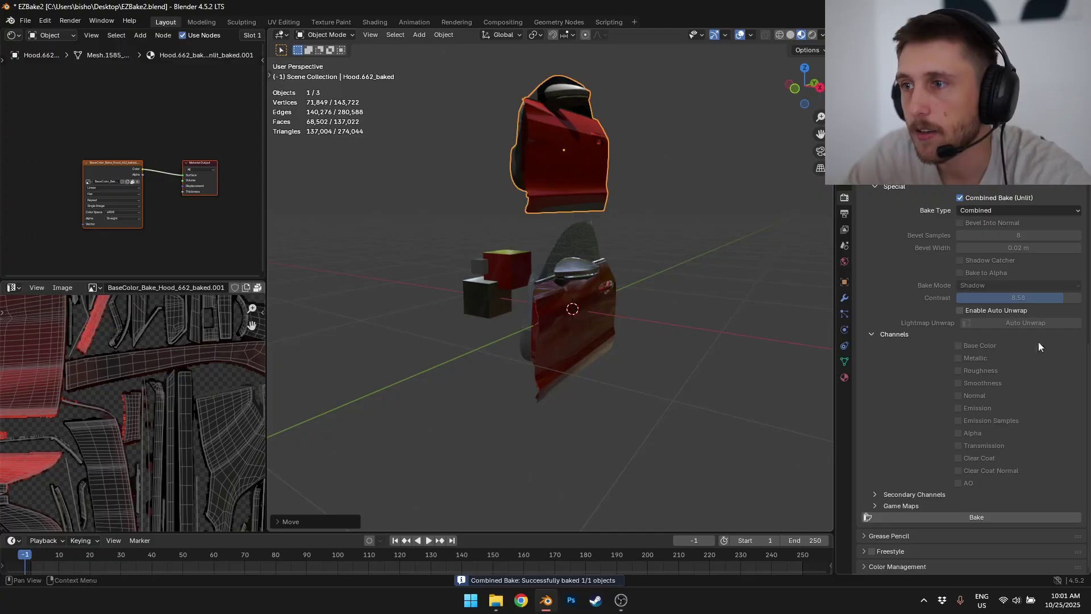
Inspect the combined-baked door copy up close and delete it.
{"action": "scroll", "coordinate": [1043, 363], "scroll_direction": "up", "scroll_amount": 5}
{"action": "middle_click_drag", "start_coordinate": [541, 245], "coordinate": [585, 256], "text": "shift"}
{"action": "scroll", "coordinate": [588, 302], "scroll_direction": "up", "scroll_amount": 3}
{"action": "middle_click_drag", "start_coordinate": [586, 256], "coordinate": [552, 194], "text": "shift"}
{"action": "scroll", "coordinate": [587, 302], "scroll_direction": "down", "scroll_amount": 4}
{"action": "scroll", "coordinate": [526, 235], "scroll_direction": "up", "scroll_amount": 4}
{"action": "key", "text": "Delete"}
Set the bake type to Ambient Occlusion and try to bake the box-selected car door.
{"action": "left_click_drag", "start_coordinate": [591, 273], "coordinate": [637, 318]}
{"action": "scroll", "coordinate": [1028, 449], "scroll_direction": "down", "scroll_amount": 5}
{"action": "left_click", "coordinate": [989, 235]}
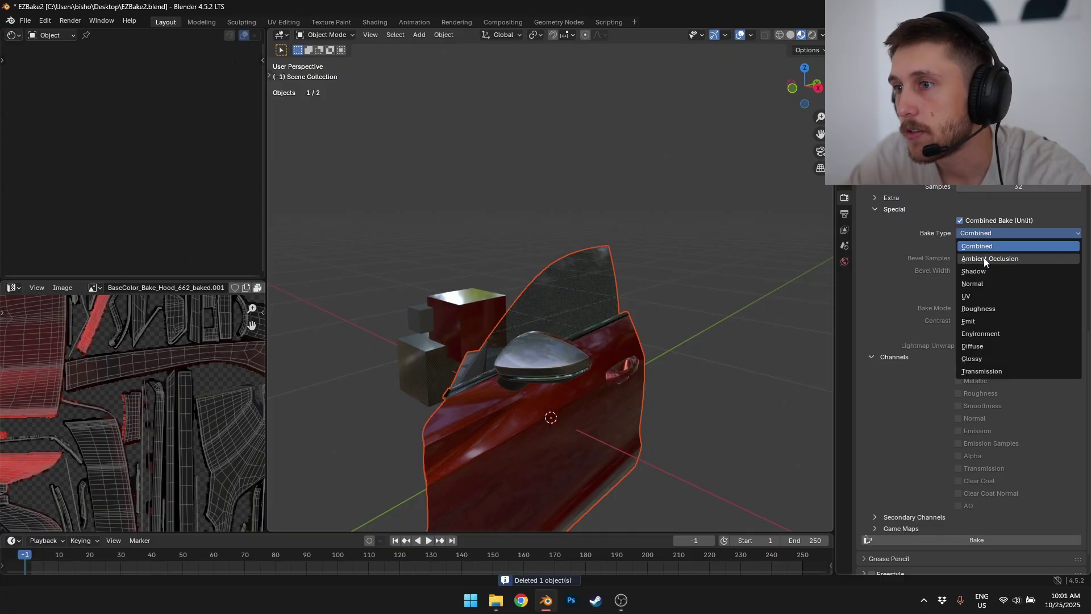
{"action": "left_click", "coordinate": [984, 258]}
{"action": "left_click", "coordinate": [953, 516]}
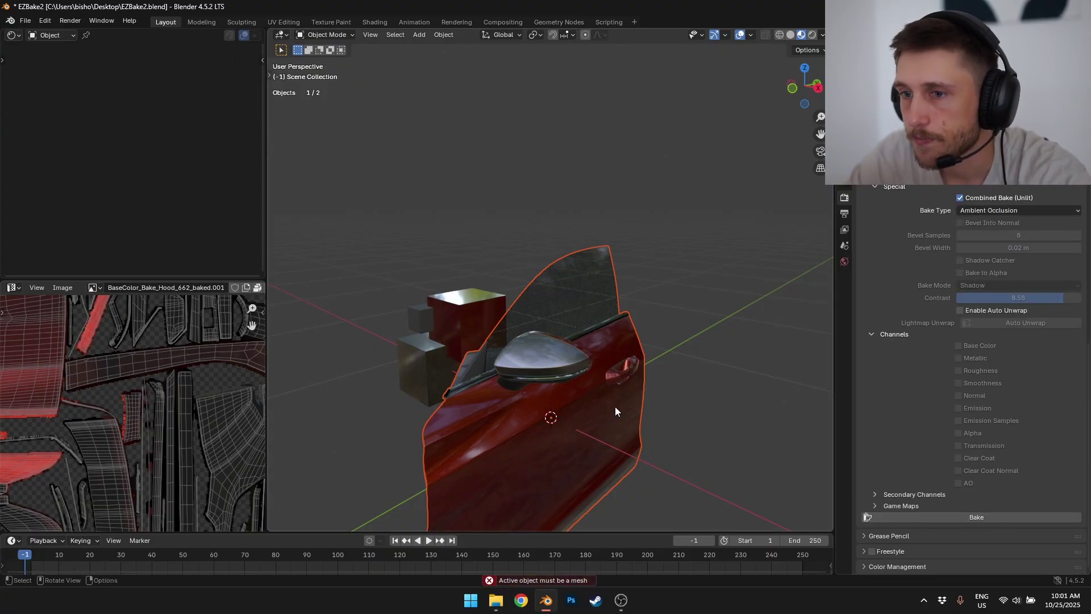
Make the car door the active object, bake its ambient occlusion and raise the baked copy vertically above it.
{"action": "scroll", "coordinate": [639, 426], "scroll_direction": "down", "scroll_amount": 4}
{"action": "left_click", "coordinate": [551, 341]}
{"action": "left_click", "coordinate": [976, 517]}
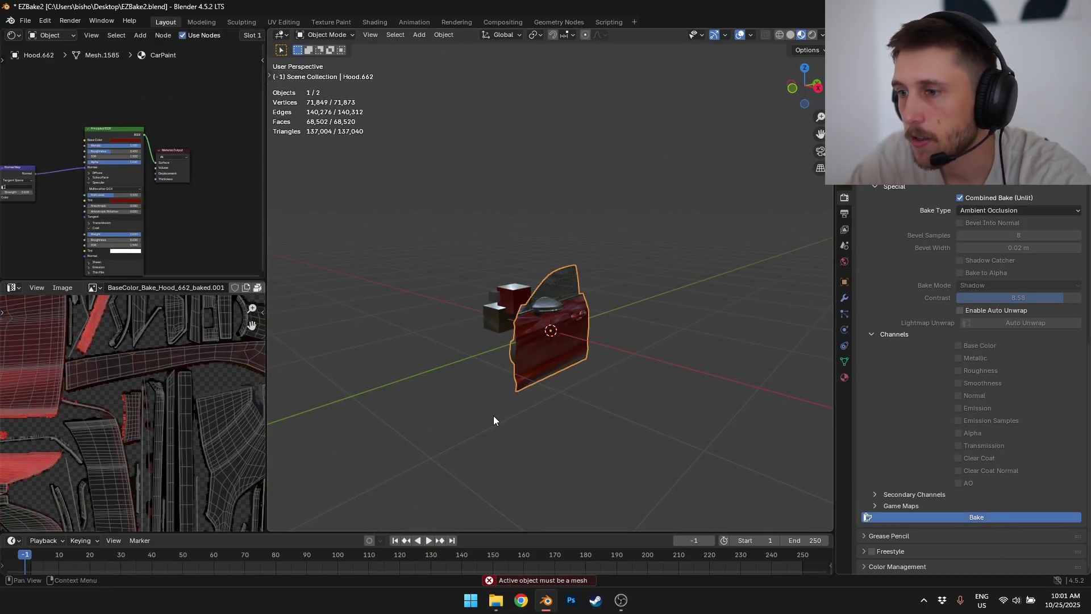
{"action": "key", "text": "g"}
{"action": "key", "text": "z"}
{"action": "left_click", "coordinate": [523, 256]}
Examine the ambient occlusion shading on the inner side of the baked door copy.
{"action": "middle_click_drag", "start_coordinate": [523, 256], "coordinate": [598, 252]}
{"action": "scroll", "coordinate": [598, 256], "scroll_direction": "up", "scroll_amount": 5}
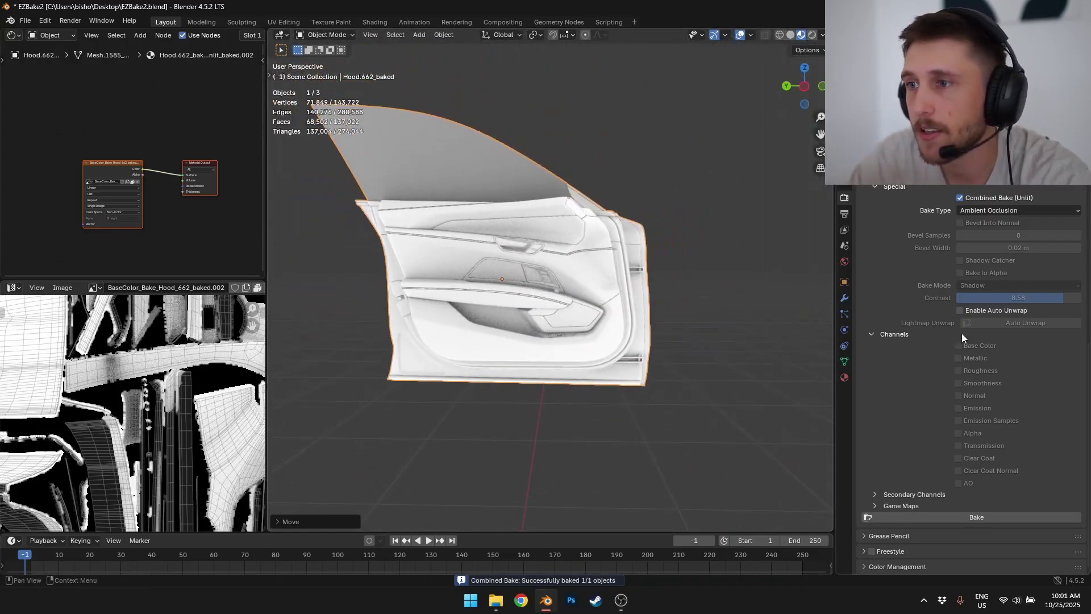
{"action": "scroll", "coordinate": [1009, 281], "scroll_direction": "up", "scroll_amount": 5}
{"action": "scroll", "coordinate": [962, 407], "scroll_direction": "down", "scroll_amount": 5}
{"action": "scroll", "coordinate": [633, 351], "scroll_direction": "down", "scroll_amount": 5}
{"action": "middle_click_drag", "start_coordinate": [633, 351], "coordinate": [614, 254], "text": "shift"}
Bake the original car door's ambient occlusion with 1 sample and place the new copy beside the first one.
{"action": "left_click", "coordinate": [557, 349]}
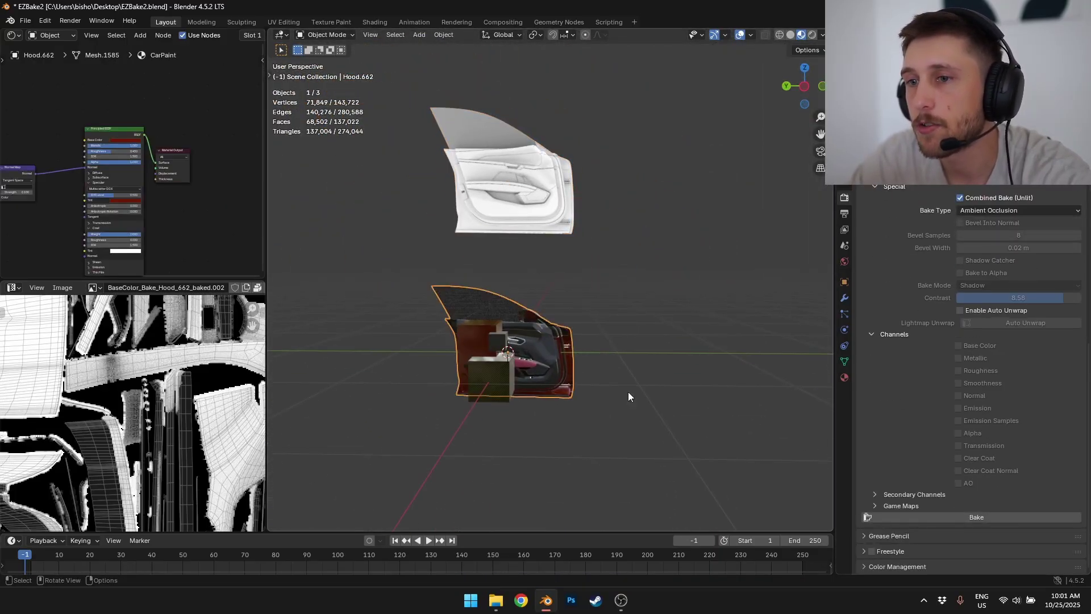
{"action": "scroll", "coordinate": [628, 397], "scroll_direction": "up", "scroll_amount": 2}
{"action": "left_click", "coordinate": [922, 515]}
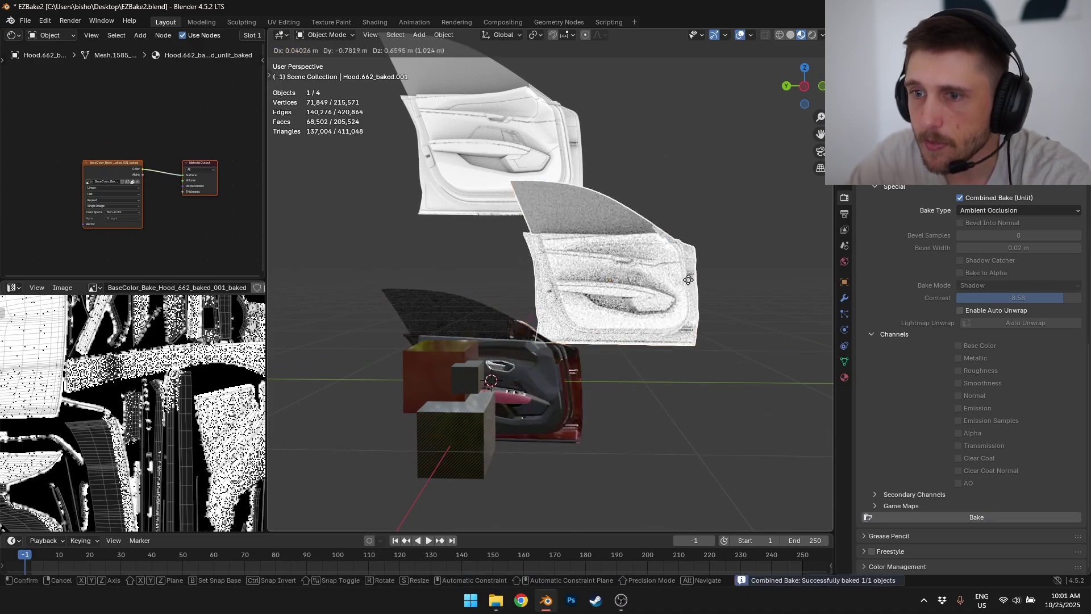
{"action": "left_click", "coordinate": [844, 377]}
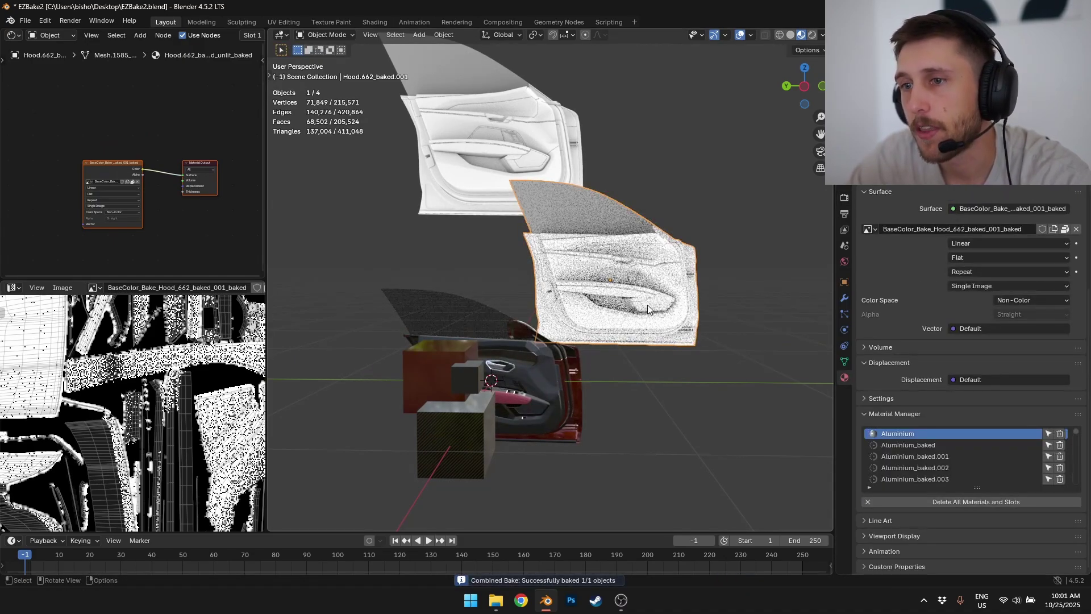
Delete the 1-sample ambient occlusion copy and return to the bake settings with the original car door selected.
{"action": "key", "text": "Delete"}
{"action": "left_click", "coordinate": [576, 368]}
{"action": "left_click", "coordinate": [845, 197]}
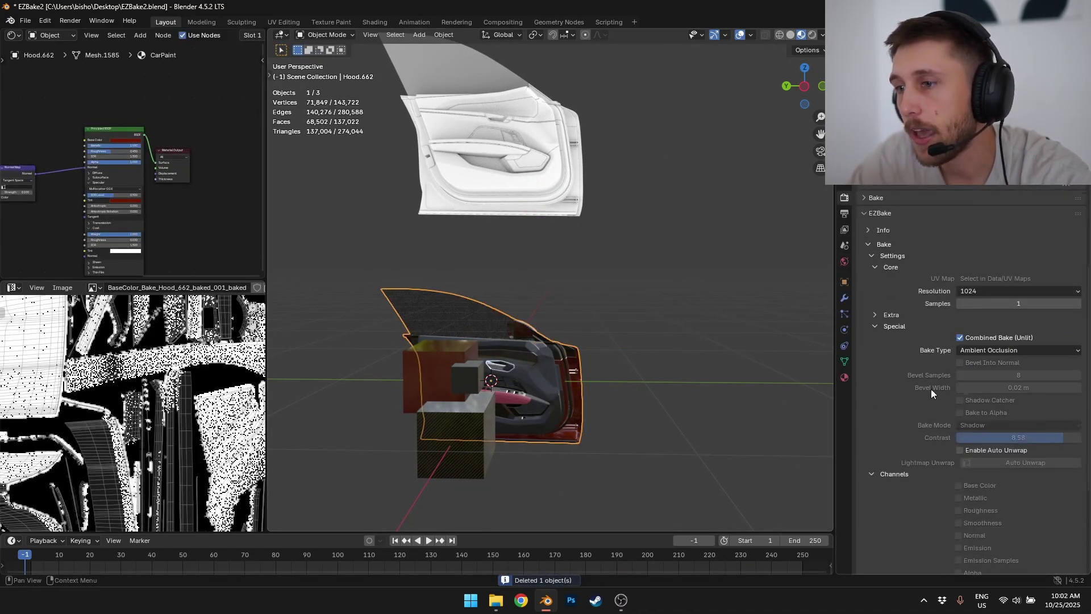
Bake the car door with the Normal bake type and move the baked copy aside.
{"action": "left_click", "coordinate": [988, 349]}
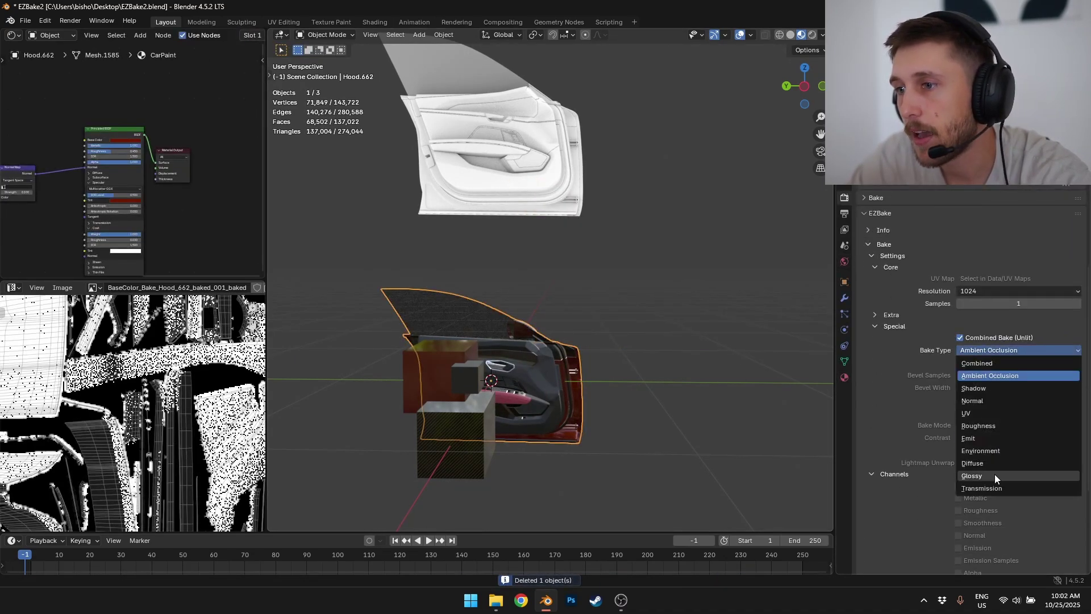
{"action": "left_click", "coordinate": [983, 401]}
{"action": "scroll", "coordinate": [989, 489], "scroll_direction": "down", "scroll_amount": 5}
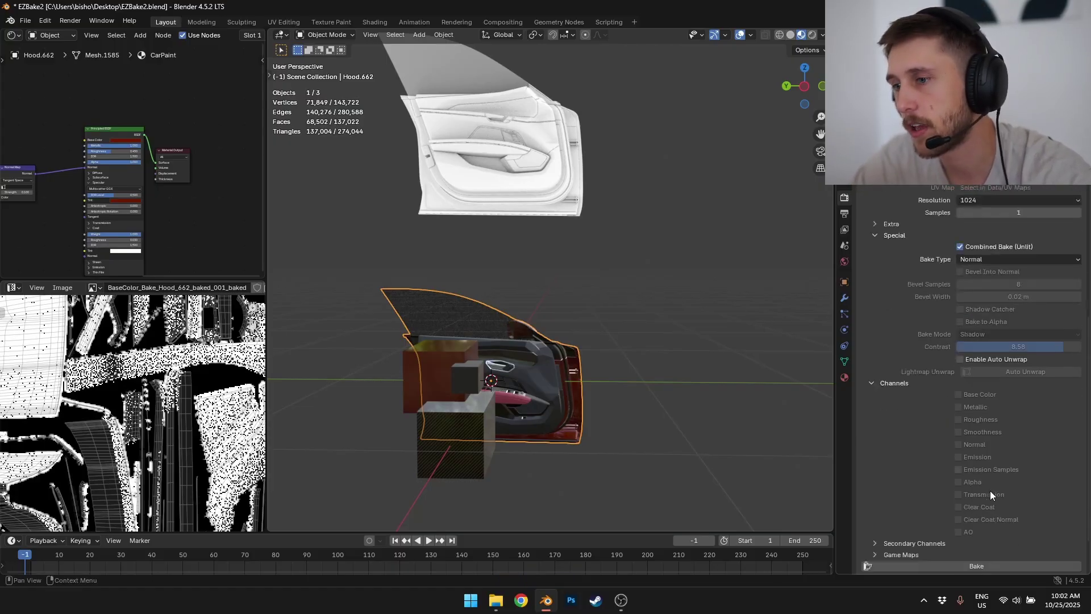
{"action": "key", "text": "g"}
{"action": "left_click", "coordinate": [733, 316]}
Delete the normal-baked copy and the remaining ambient occlusion copy of the car door.
{"action": "middle_click_drag", "start_coordinate": [733, 316], "coordinate": [594, 340]}
{"action": "scroll", "coordinate": [469, 290], "scroll_direction": "up", "scroll_amount": 3}
{"action": "key", "text": "Delete"}
{"action": "scroll", "coordinate": [974, 248], "scroll_direction": "up", "scroll_amount": 3}
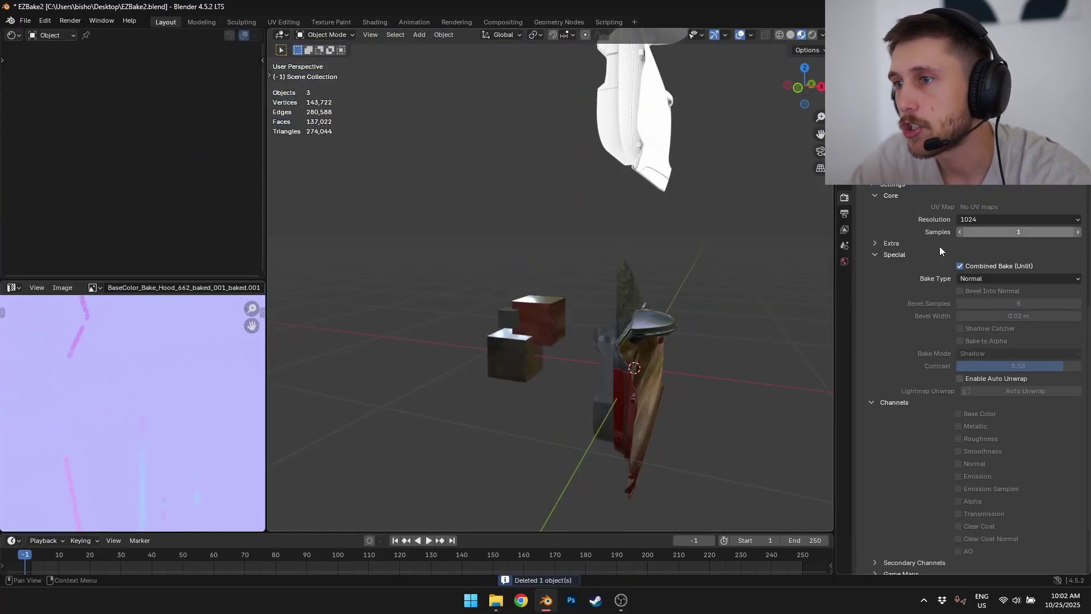
{"action": "middle_click_drag", "start_coordinate": [795, 318], "coordinate": [604, 374]}
{"action": "left_click", "coordinate": [514, 199]}
{"action": "key", "text": "x"}
{"action": "left_click", "coordinate": [513, 200]}
Select the original car door and disable Combined Bake (Unlit).
{"action": "middle_click_drag", "start_coordinate": [594, 286], "coordinate": [525, 234]}
{"action": "scroll", "coordinate": [525, 235], "scroll_direction": "up", "scroll_amount": 2}
{"action": "left_click", "coordinate": [482, 357]}
{"action": "middle_click_drag", "start_coordinate": [482, 357], "coordinate": [498, 376], "text": "shift"}
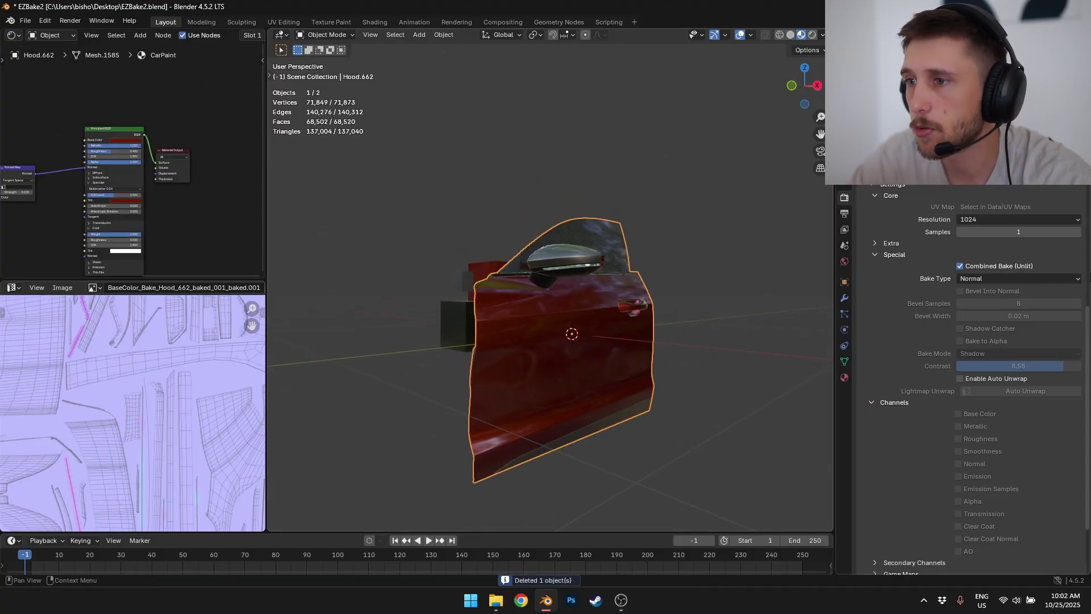
{"action": "left_click", "coordinate": [1001, 266]}
{"action": "scroll", "coordinate": [1003, 398], "scroll_direction": "down", "scroll_amount": 3}
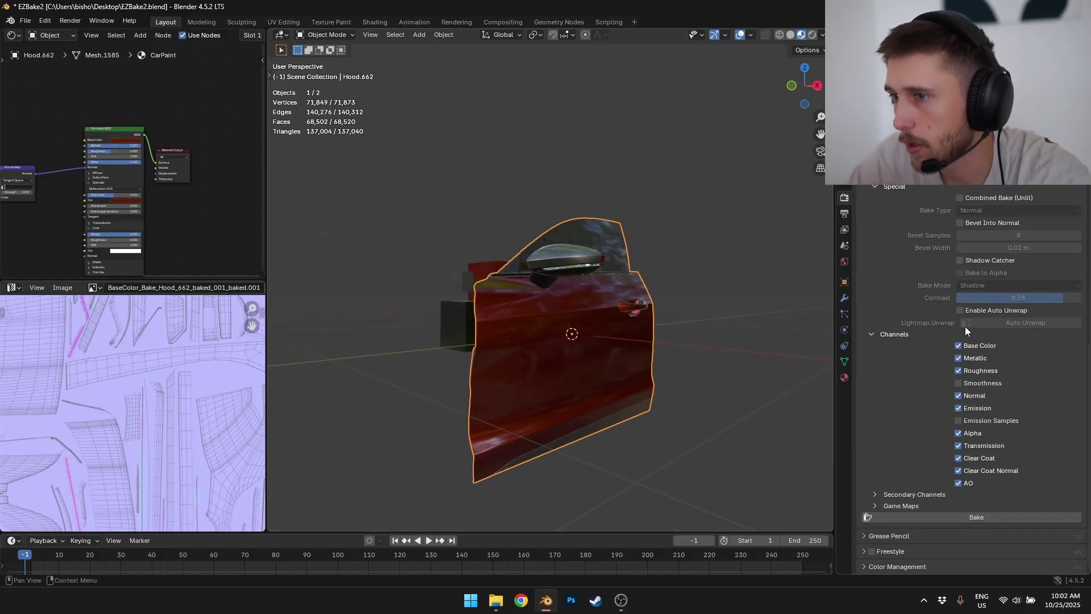
Clear all primary bake channels and try the Unreal ORM and CryEngine MRG game maps, ending on Unity MaskMap (MADS).
{"action": "left_click", "coordinate": [901, 505]}
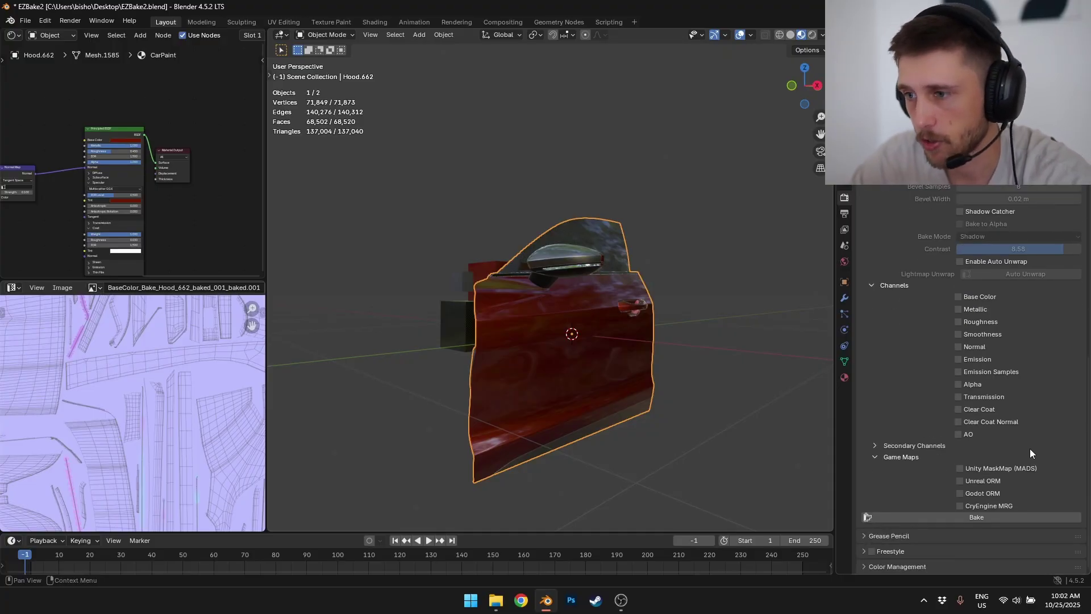
{"action": "left_click", "coordinate": [992, 471]}
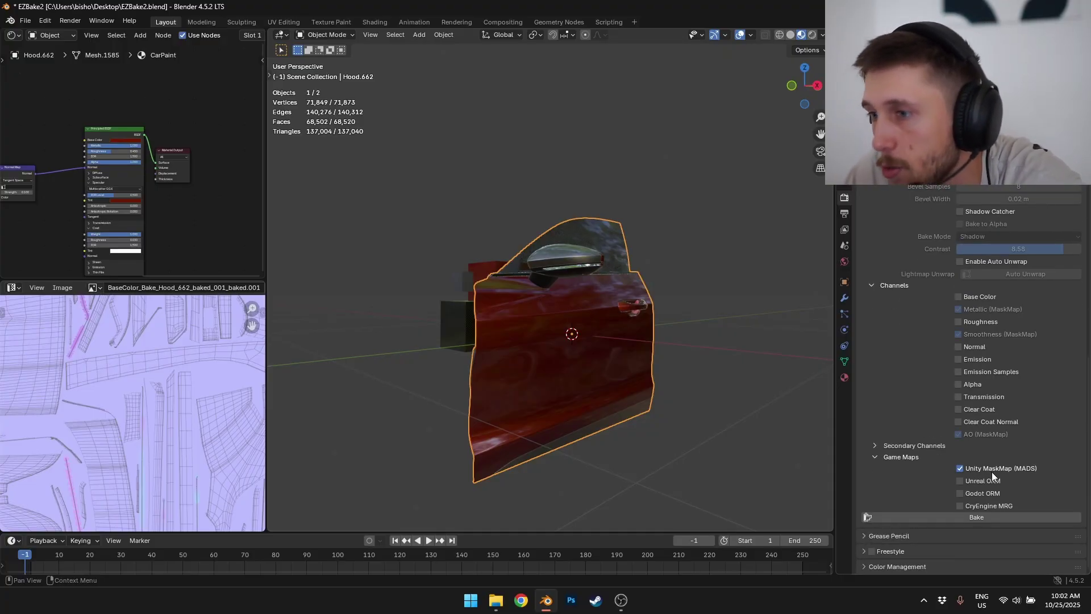
{"action": "left_click", "coordinate": [976, 483]}
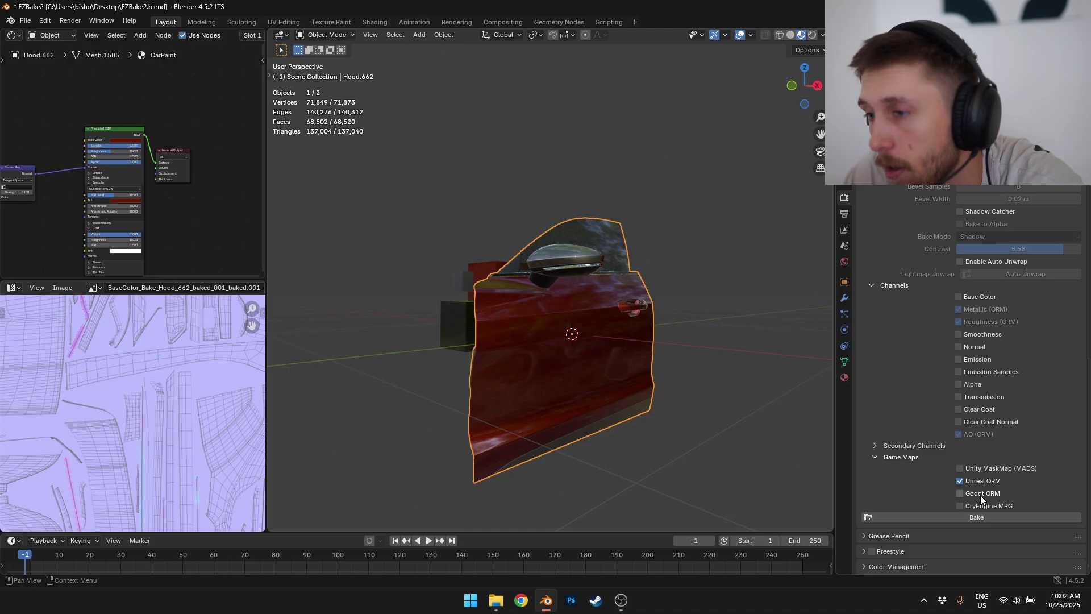
{"action": "left_click", "coordinate": [989, 506]}
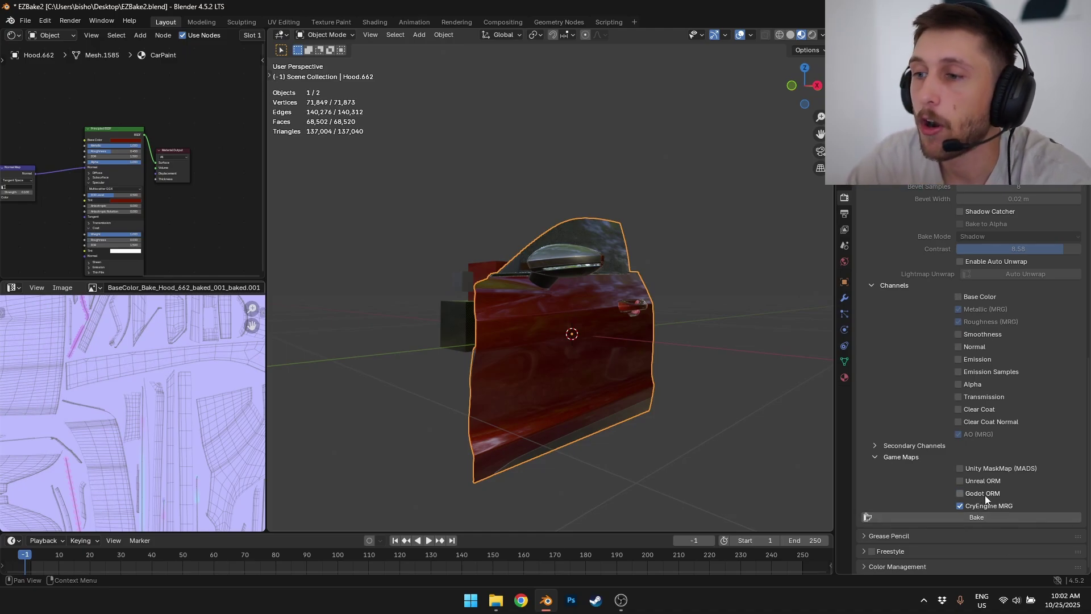
{"action": "left_click", "coordinate": [978, 467]}
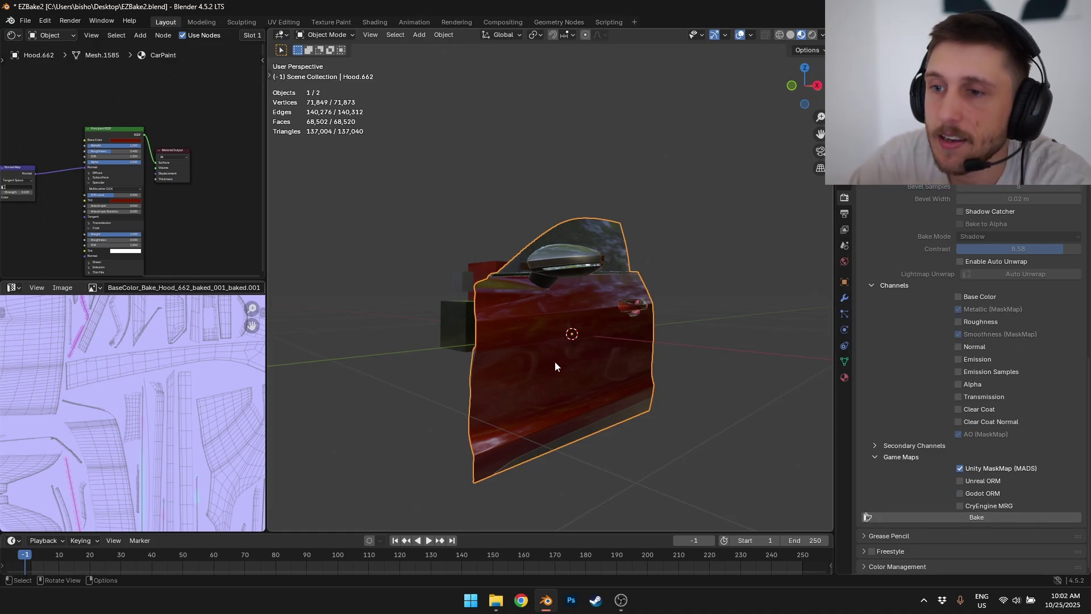
Bake the car door's Unity MaskMap and raise the baked copy vertically above the original.
{"action": "middle_click_drag", "start_coordinate": [564, 313], "coordinate": [688, 339]}
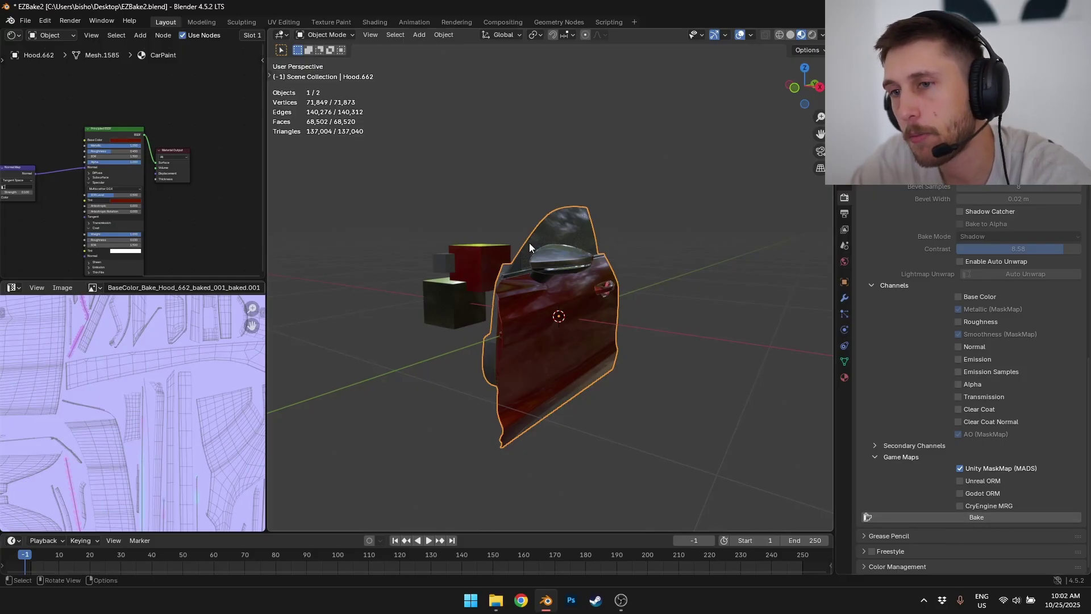
{"action": "left_click", "coordinate": [987, 517]}
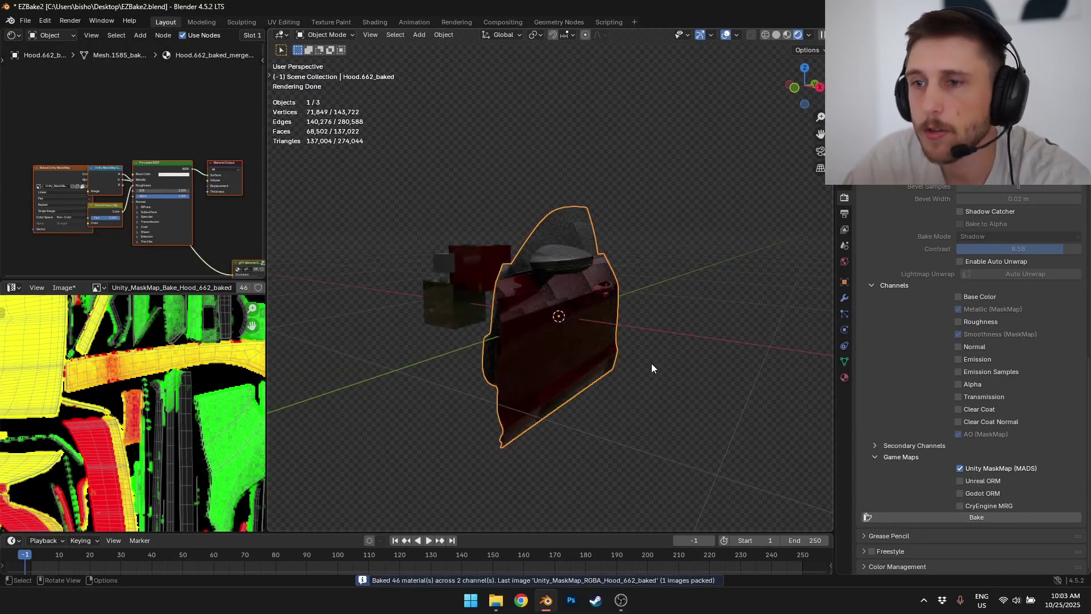
{"action": "key", "text": "g"}
{"action": "key", "text": "z"}
{"action": "left_click", "coordinate": [677, 194]}
Switch the viewport shading to Material Preview with both doors in view.
{"action": "key", "text": "z"}
{"action": "left_click", "coordinate": [683, 266]}
{"action": "middle_click_drag", "start_coordinate": [645, 268], "coordinate": [672, 380], "text": "shift"}
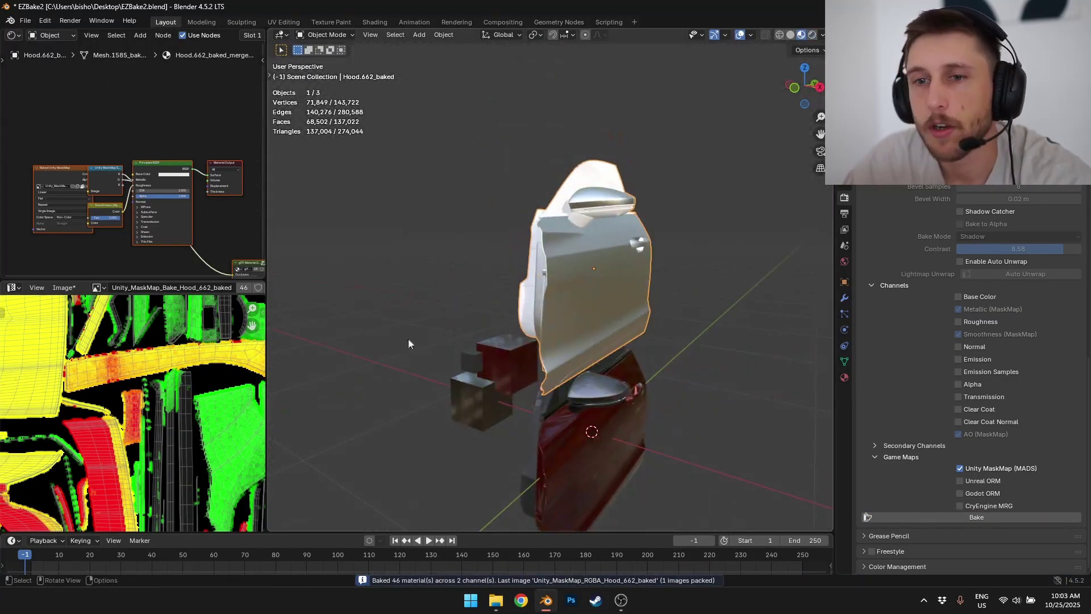
Examine the baked door's Unity mask map image and its material nodes.
{"action": "scroll", "coordinate": [61, 419], "scroll_direction": "down", "scroll_amount": 6}
{"action": "scroll", "coordinate": [60, 420], "scroll_direction": "down", "scroll_amount": 4}
{"action": "scroll", "coordinate": [161, 203], "scroll_direction": "up", "scroll_amount": 3}
{"action": "left_click", "coordinate": [54, 159]}
{"action": "left_click_drag", "start_coordinate": [54, 170], "coordinate": [171, 181]}
{"action": "middle_click_drag", "start_coordinate": [682, 261], "coordinate": [619, 245]}
{"action": "key", "text": "ctrl+z"}
{"action": "middle_click_drag", "start_coordinate": [100, 166], "coordinate": [152, 138]}
{"action": "scroll", "coordinate": [134, 171], "scroll_direction": "up", "scroll_amount": 3}
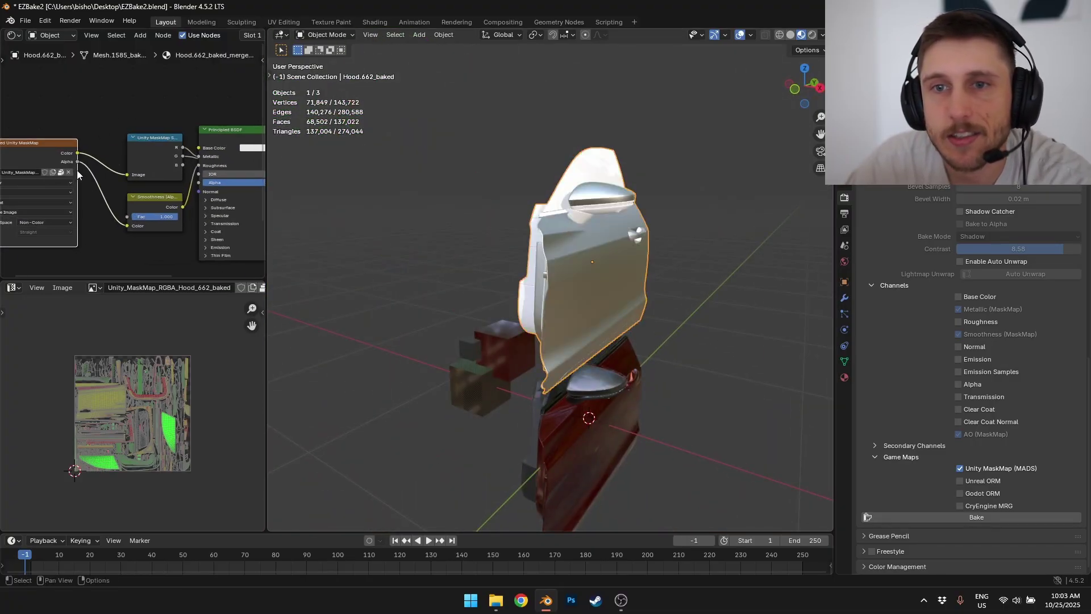
Rearrange the Unity MaskMap separation, Principled BSDF and Smoothness nodes to spread out their connections.
{"action": "left_click_drag", "start_coordinate": [147, 148], "coordinate": [111, 85]}
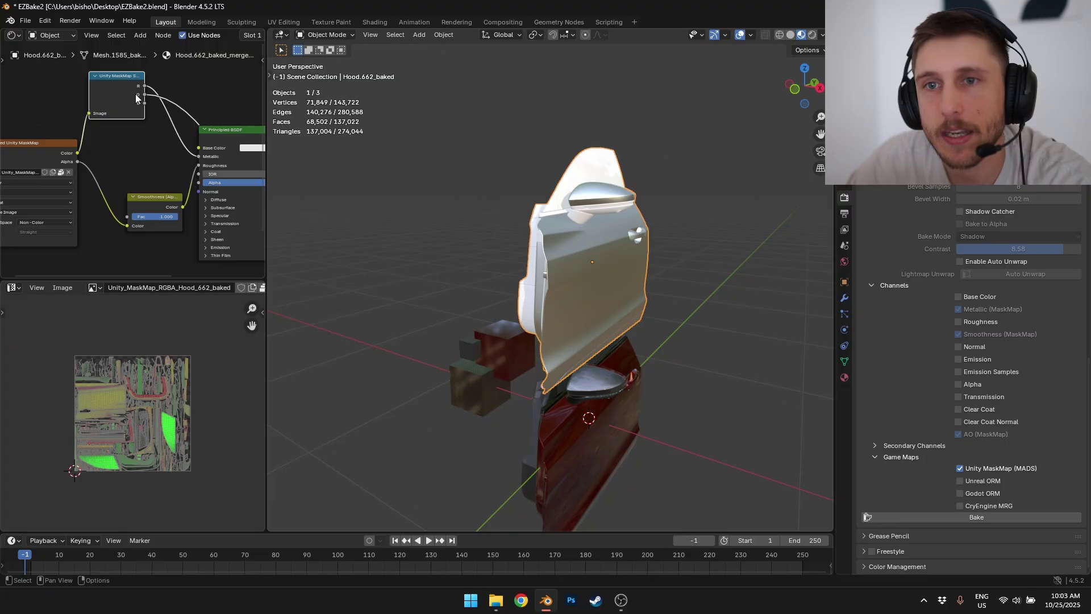
{"action": "middle_click_drag", "start_coordinate": [153, 104], "coordinate": [109, 139]}
{"action": "left_click_drag", "start_coordinate": [104, 127], "coordinate": [105, 128]}
{"action": "mouse_move", "coordinate": [179, 169]}
{"action": "left_mouse_down"}
{"action": "mouse_move", "coordinate": [180, 255]}
{"action": "mouse_move", "coordinate": [175, 157]}
{"action": "left_mouse_up"}
{"action": "middle_click_drag", "start_coordinate": [127, 180], "coordinate": [109, 105]}
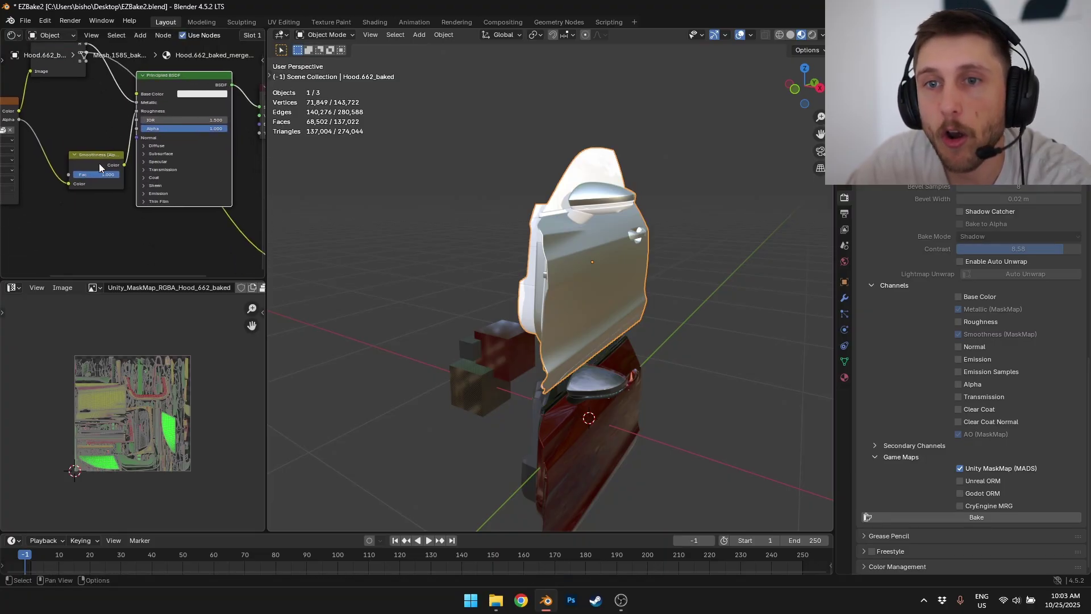
{"action": "left_click_drag", "start_coordinate": [99, 162], "coordinate": [78, 130]}
{"action": "middle_click_drag", "start_coordinate": [78, 131], "coordinate": [117, 182]}
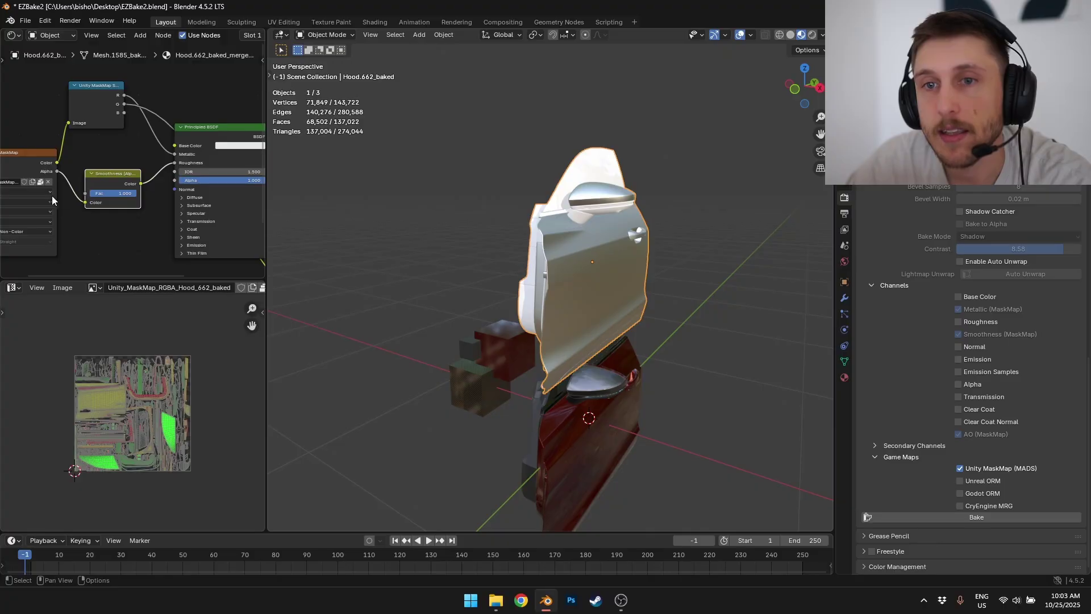
Inspect the Color and Alpha outputs of the Baked Unity MaskMap image node.
{"action": "scroll", "coordinate": [84, 186], "scroll_direction": "down", "scroll_amount": 2}
{"action": "left_click", "coordinate": [131, 168]}
{"action": "middle_click_drag", "start_coordinate": [84, 186], "coordinate": [143, 132]}
{"action": "scroll", "coordinate": [132, 167], "scroll_direction": "up", "scroll_amount": 9}
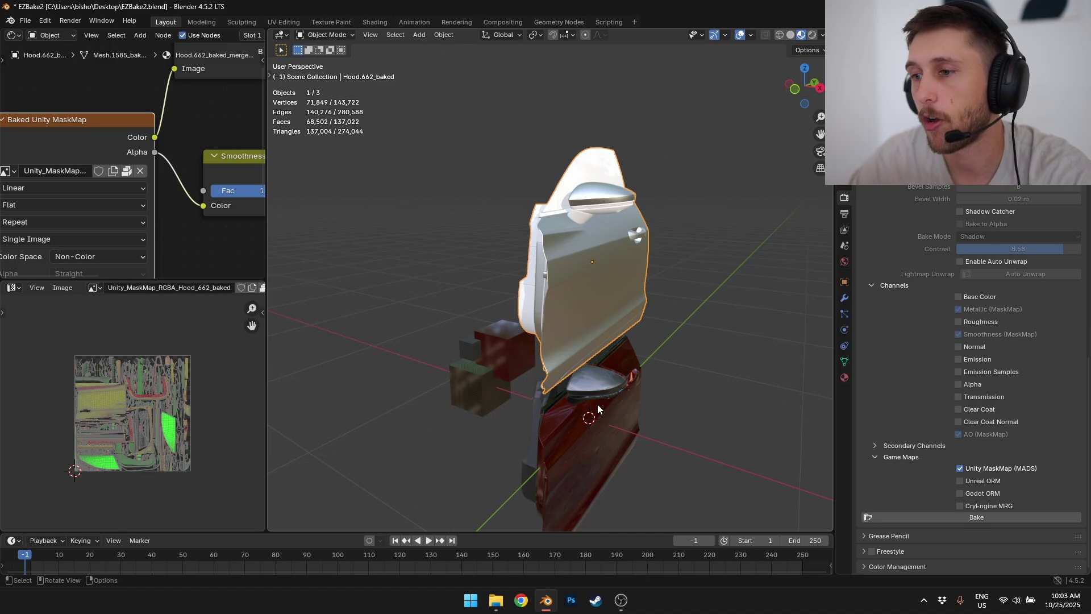
Delete the mask-map-baked door copy and disable Unity MaskMap (MADS).
{"action": "middle_click_drag", "start_coordinate": [598, 404], "coordinate": [578, 267]}
{"action": "key", "text": "Delete"}
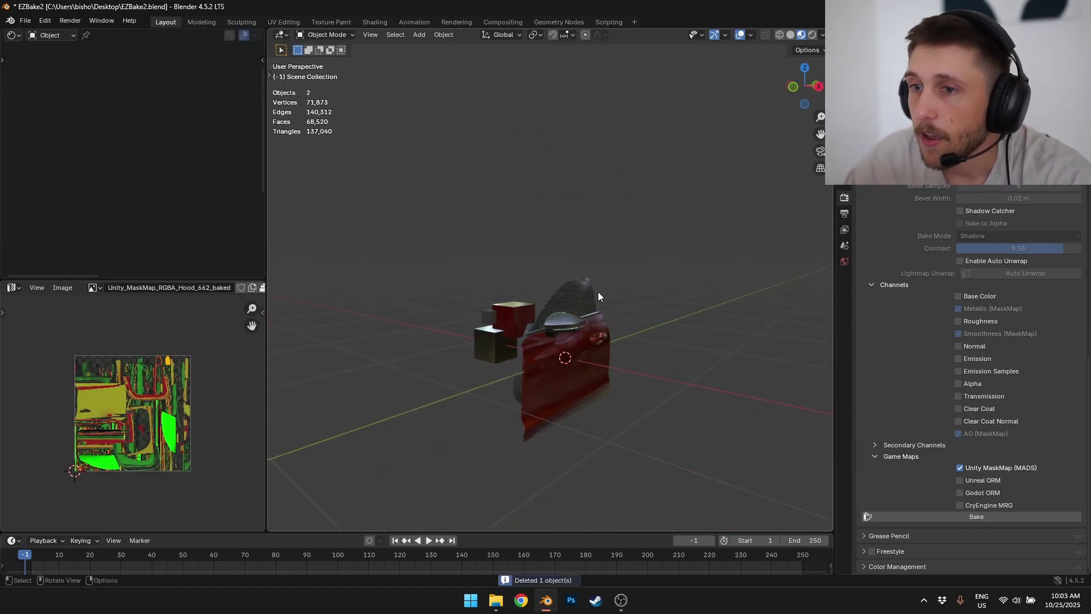
{"action": "scroll", "coordinate": [605, 312], "scroll_direction": "up", "scroll_amount": 3}
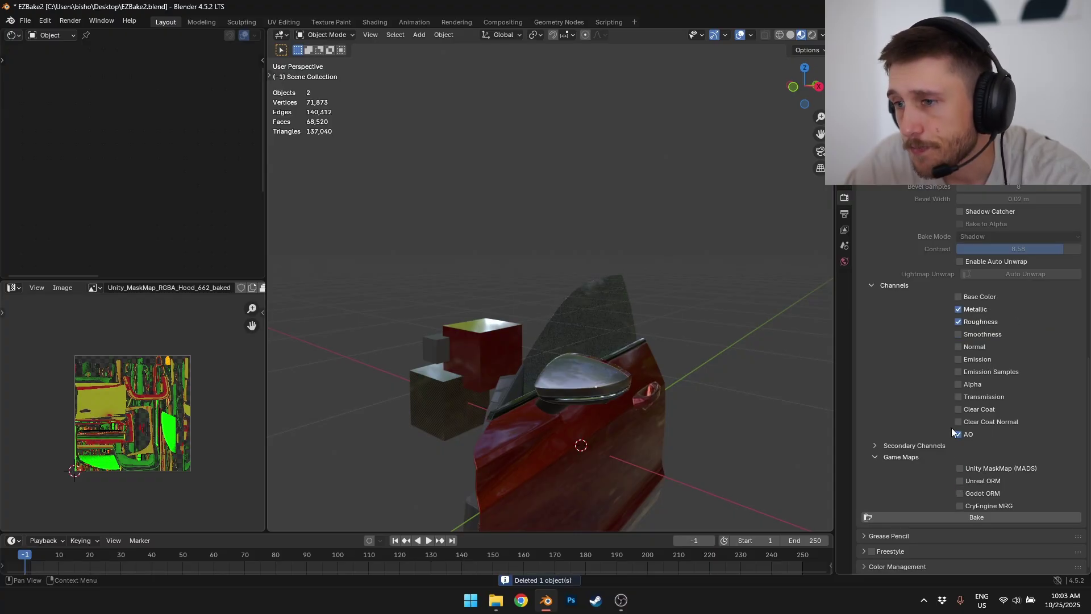
Expand the secondary bake channels and look through the available options.
{"action": "left_click", "coordinate": [899, 287]}
{"action": "left_click", "coordinate": [901, 507]}
{"action": "scroll", "coordinate": [907, 489], "scroll_direction": "down", "scroll_amount": 9}
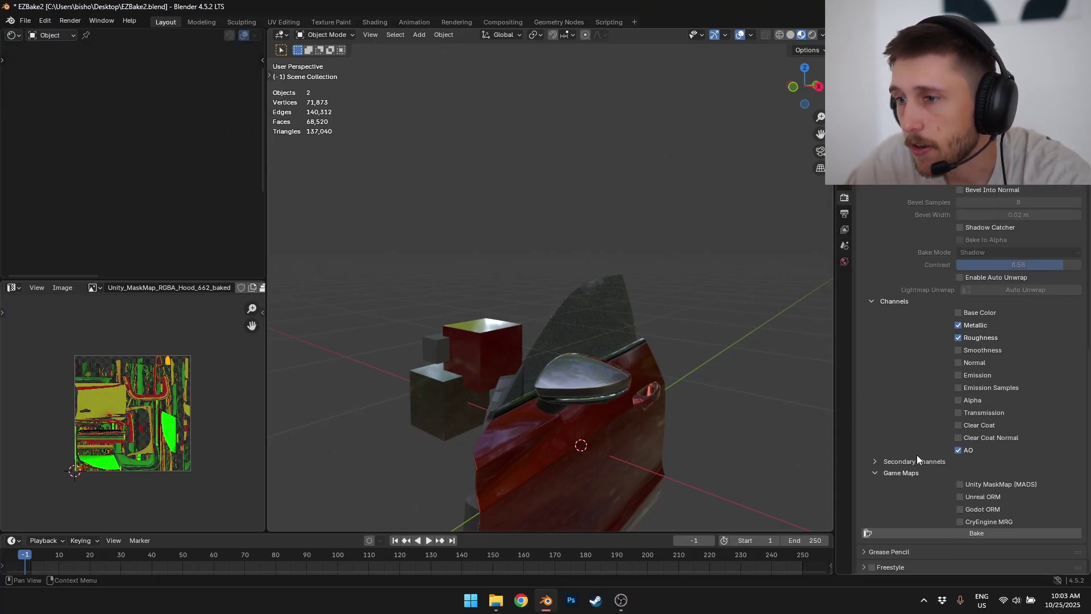
{"action": "left_click", "coordinate": [914, 461]}
{"action": "scroll", "coordinate": [979, 335], "scroll_direction": "down", "scroll_amount": 8}
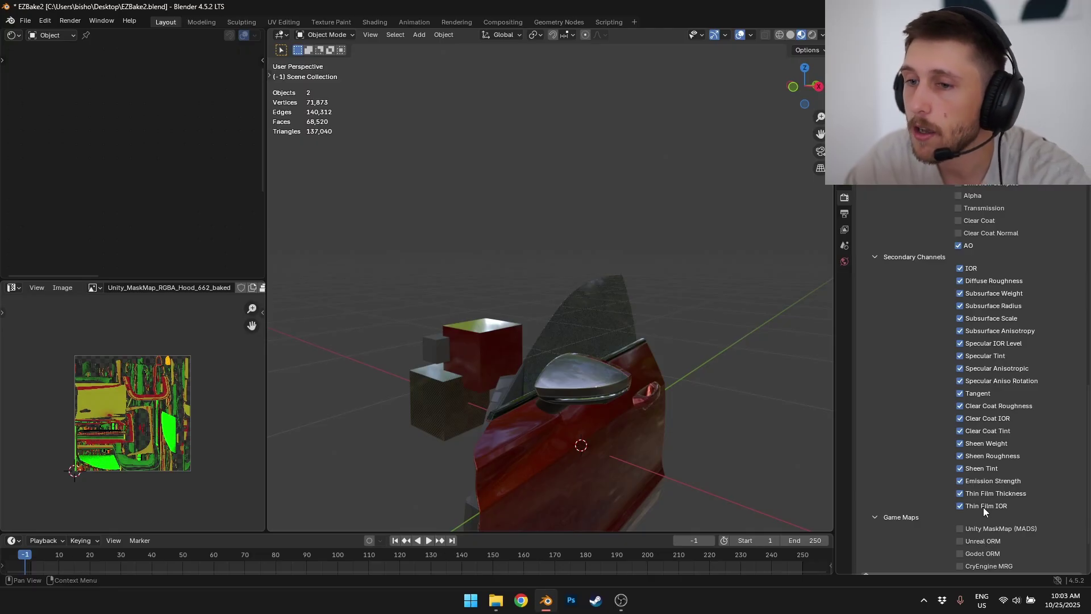
Disable all the secondary bake channels from IOR through Thin Film IOR.
{"action": "left_click_drag", "start_coordinate": [984, 506], "coordinate": [985, 349]}
{"action": "left_click", "coordinate": [970, 495]}
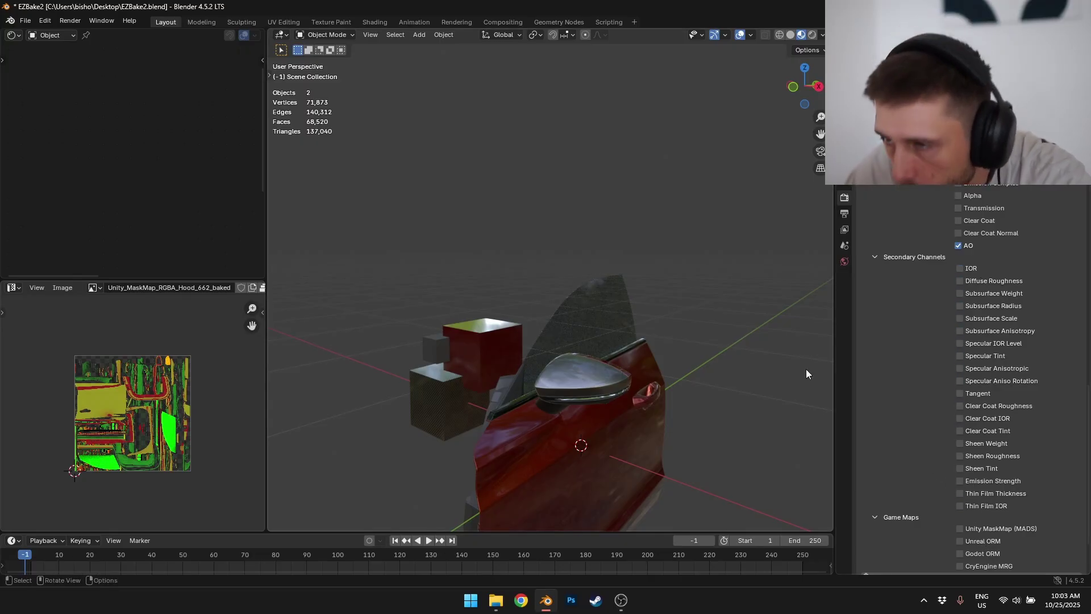
{"action": "scroll", "coordinate": [636, 371], "scroll_direction": "down", "scroll_amount": 3}
Select the car door and examine its CarPaint material's Principled BSDF and the nodes feeding the normal input.
{"action": "left_click", "coordinate": [541, 353]}
{"action": "left_click_drag", "start_coordinate": [233, 122], "coordinate": [219, 161]}
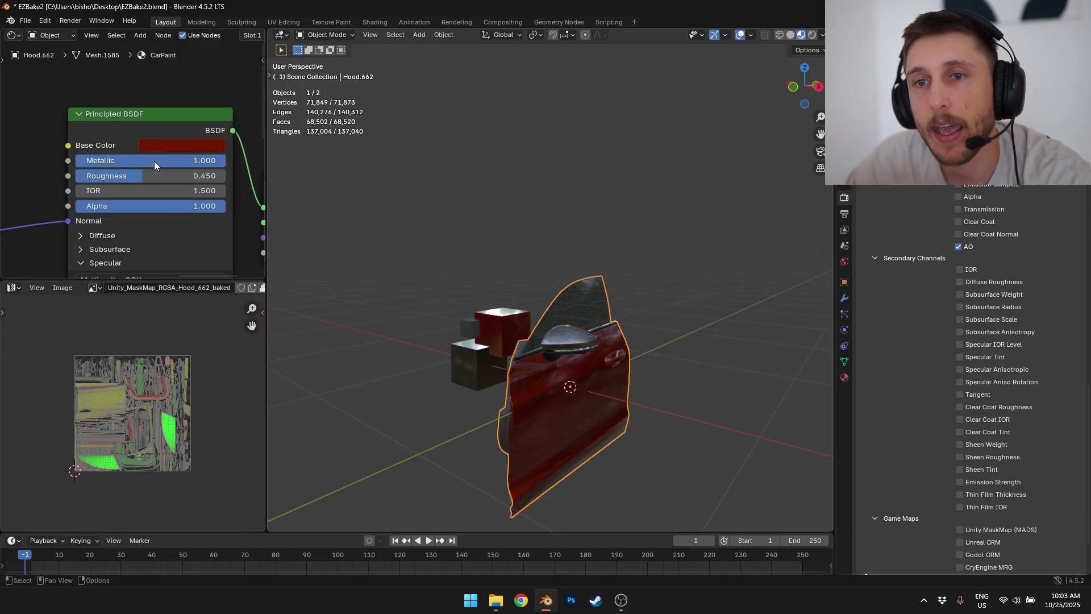
{"action": "middle_click_drag", "start_coordinate": [164, 201], "coordinate": [188, 157]}
{"action": "scroll", "coordinate": [98, 182], "scroll_direction": "down", "scroll_amount": 4}
{"action": "scroll", "coordinate": [188, 157], "scroll_direction": "down", "scroll_amount": 6}
{"action": "left_click_drag", "start_coordinate": [179, 258], "coordinate": [16, 170]}
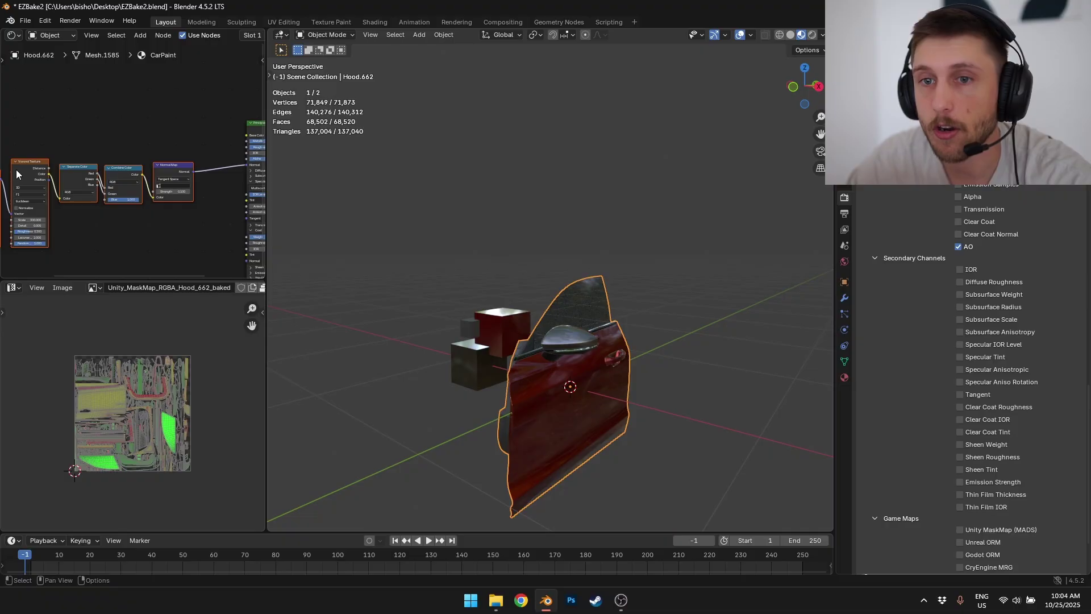
{"action": "middle_click_drag", "start_coordinate": [158, 170], "coordinate": [104, 162]}
{"action": "scroll", "coordinate": [134, 149], "scroll_direction": "up", "scroll_amount": 1}
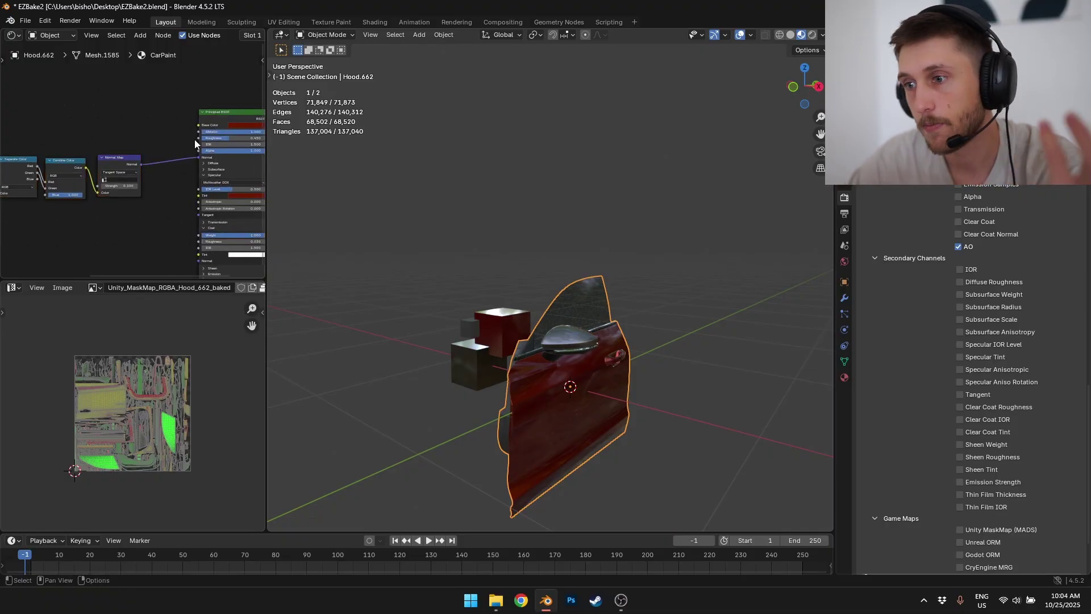
Collapse the Secondary Channels, Channels, Core and Special sections of the EZBake settings.
{"action": "left_click", "coordinate": [915, 258]}
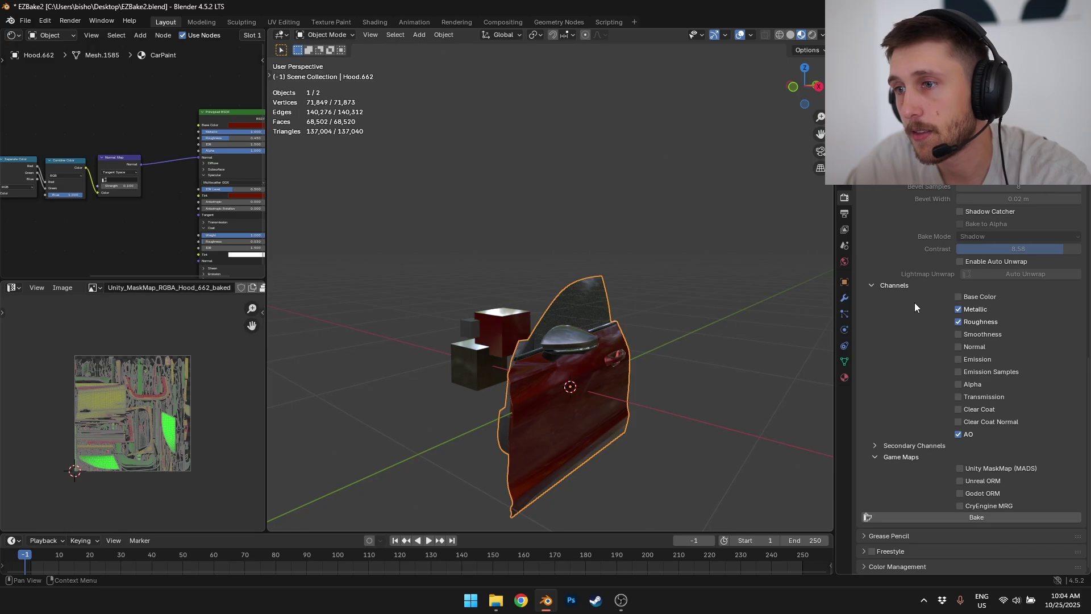
{"action": "left_click", "coordinate": [907, 289]}
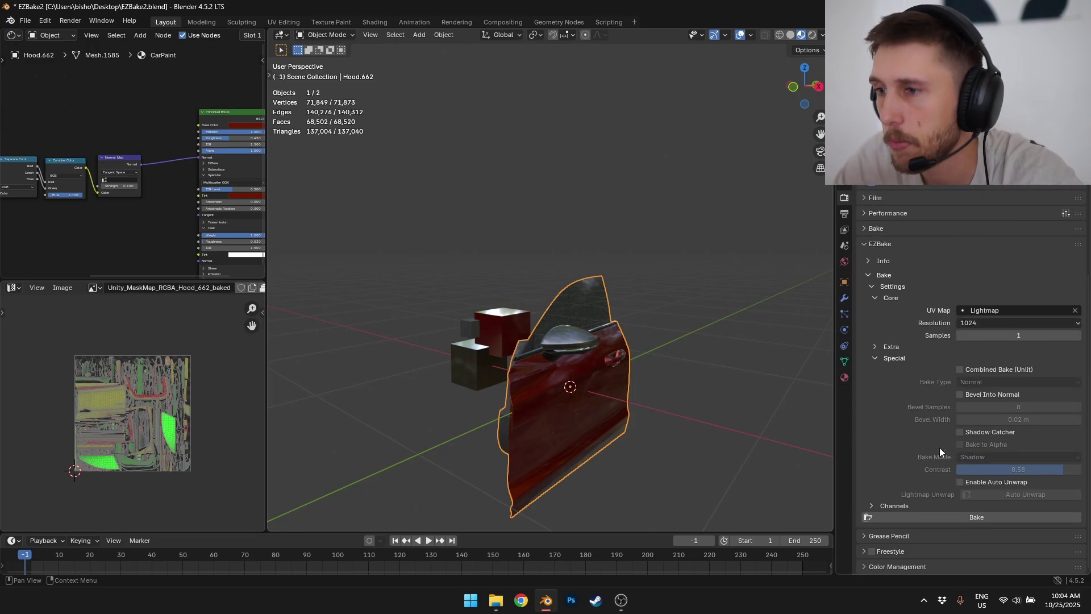
{"action": "left_click", "coordinate": [885, 299]}
{"action": "left_click", "coordinate": [898, 359]}
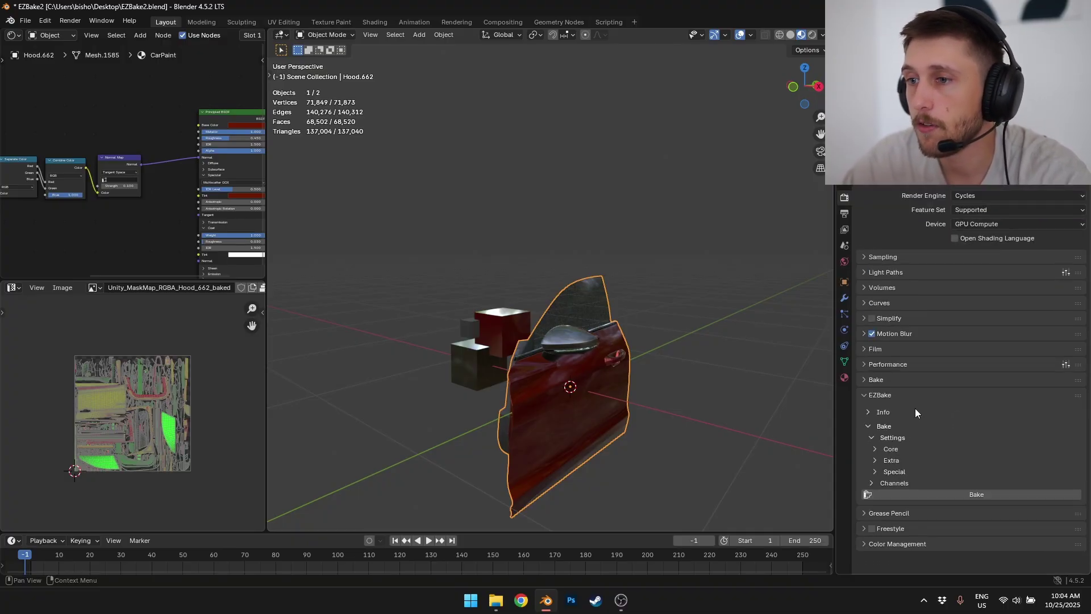
Open the EZBake information section and reset all bake settings.
{"action": "left_click", "coordinate": [875, 427]}
{"action": "left_click", "coordinate": [883, 412]}
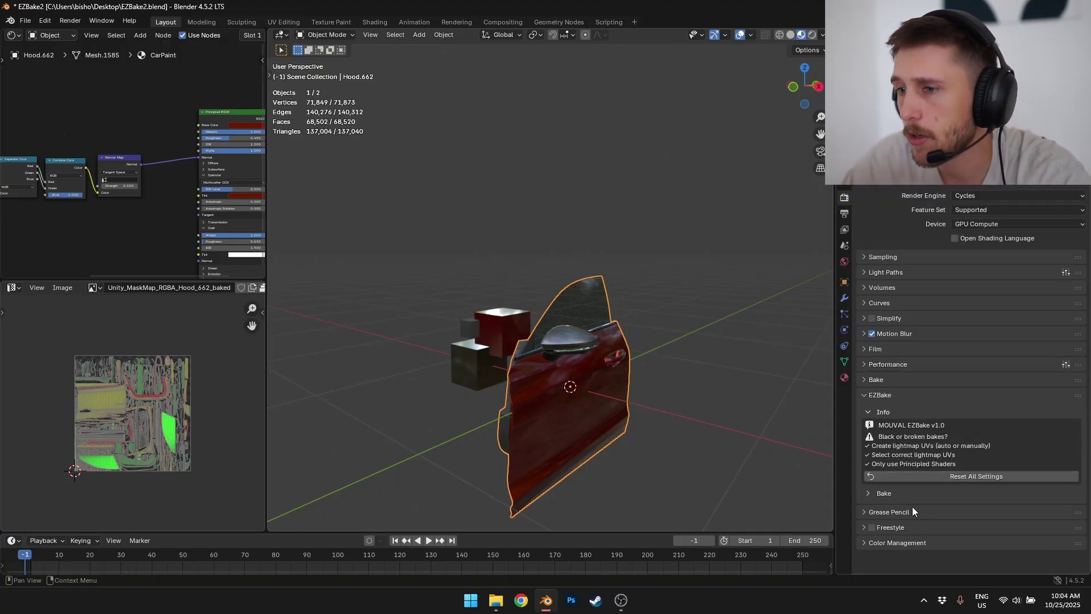
{"action": "left_click", "coordinate": [977, 475]}
{"action": "scroll", "coordinate": [981, 422], "scroll_direction": "down", "scroll_amount": 5}
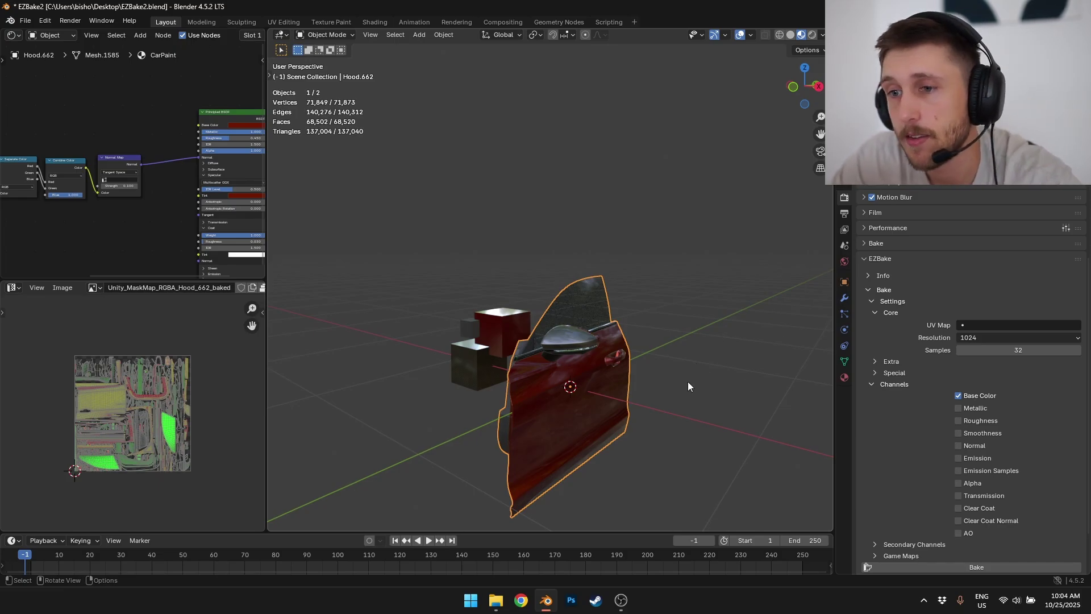
Disable Base Color, enable the Emission Samples bake channel, and add a mesh plane to the scene.
{"action": "middle_click_drag", "start_coordinate": [537, 408], "coordinate": [644, 367]}
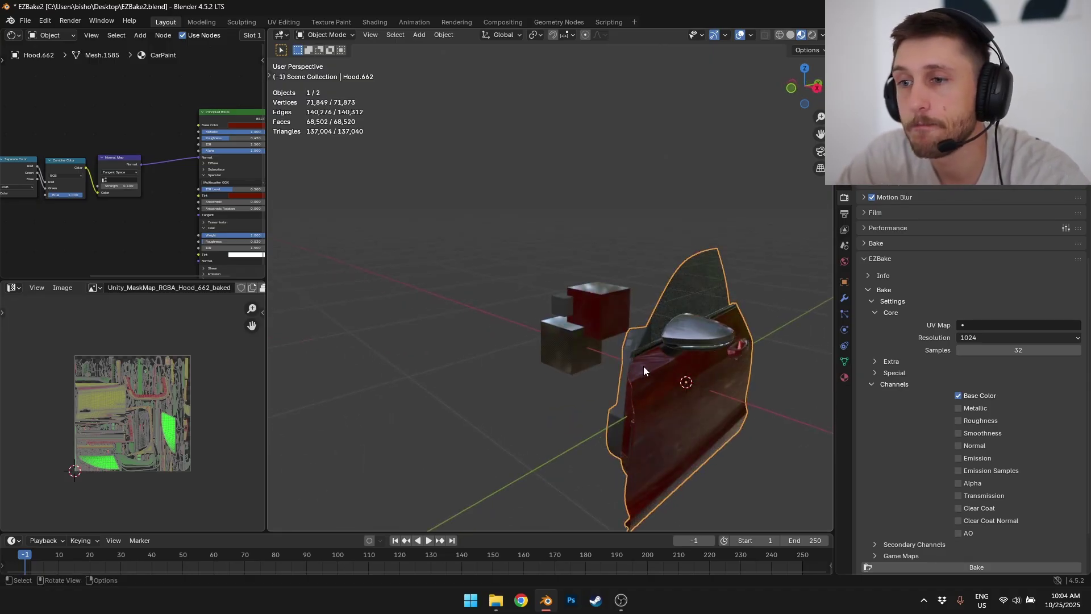
{"action": "middle_click_drag", "start_coordinate": [655, 411], "coordinate": [694, 376]}
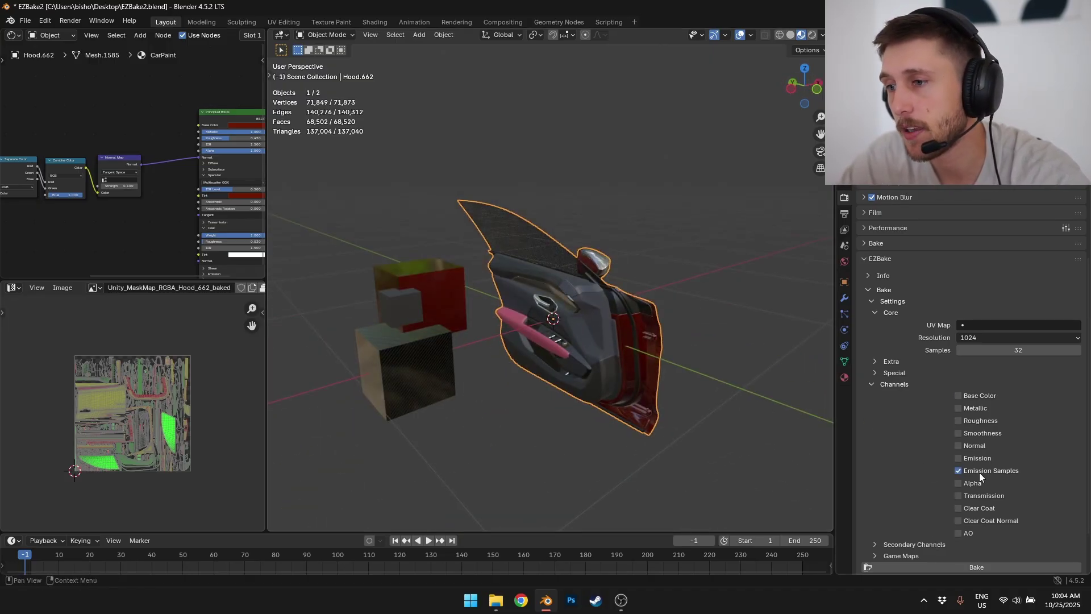
{"action": "key", "text": "shift+a"}
{"action": "mouse_move", "coordinate": [568, 352]}
{"action": "left_click", "coordinate": [625, 350]}
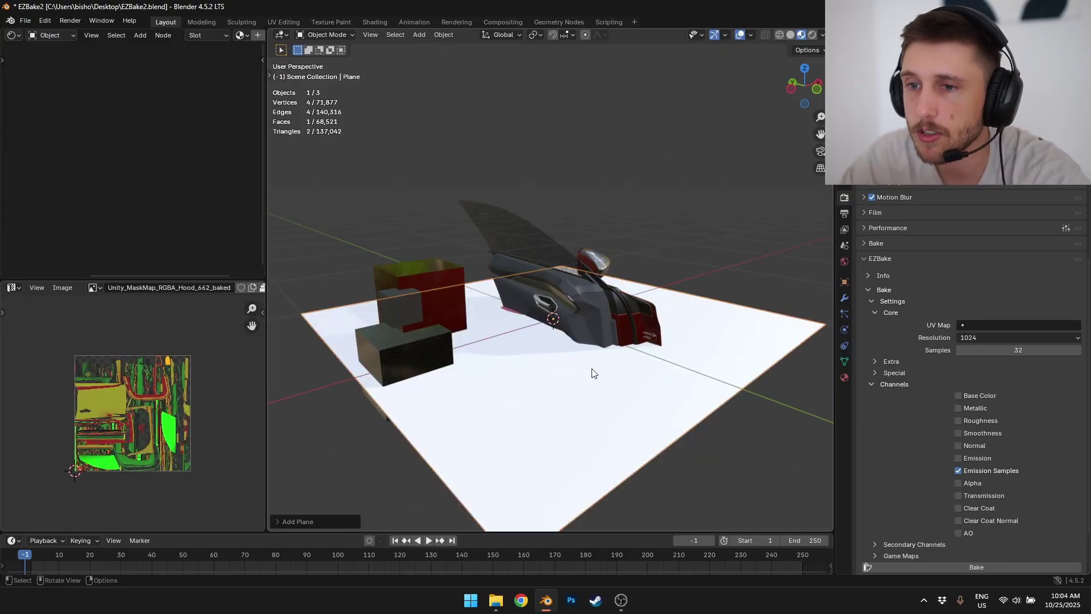
{"action": "middle_click_drag", "start_coordinate": [592, 373], "coordinate": [531, 383]}
Add a cube in the middle of the plane and scale it down.
{"action": "key", "text": "shift+a"}
{"action": "mouse_move", "coordinate": [511, 351]}
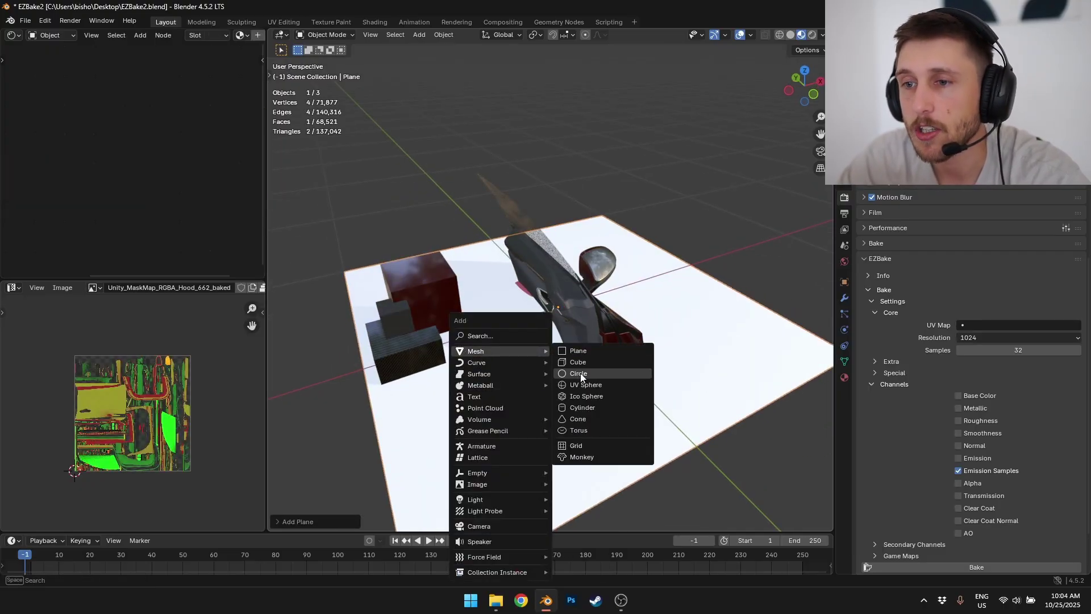
{"action": "left_click", "coordinate": [578, 362]}
{"action": "key", "text": "s"}
{"action": "key", "text": "Return"}
Give the small cube a new material with a red emission color and an emission strength of 1.
{"action": "left_click", "coordinate": [844, 377]}
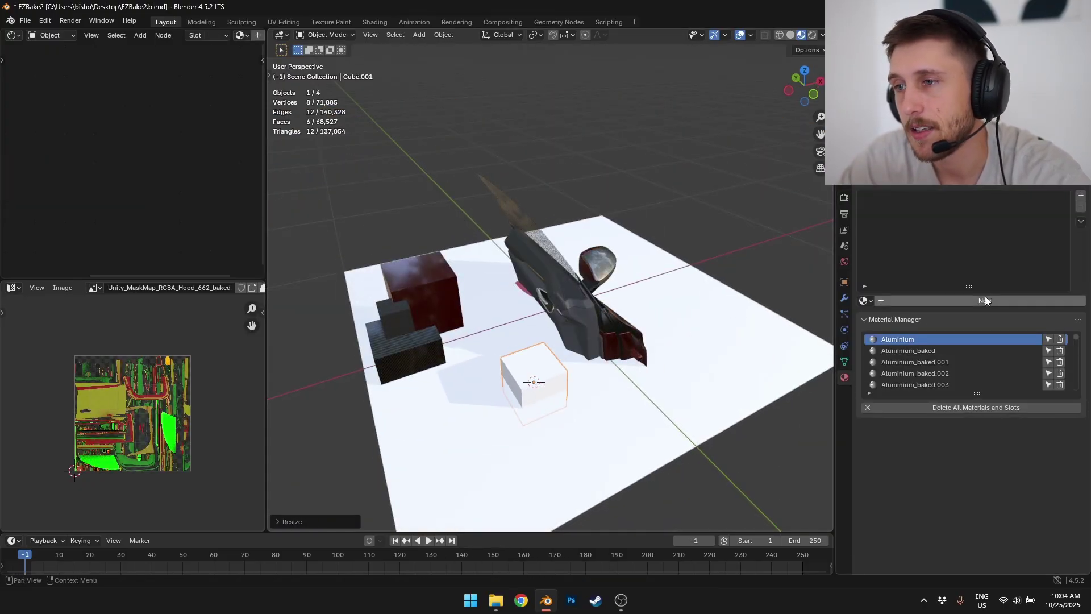
{"action": "left_click", "coordinate": [973, 300]}
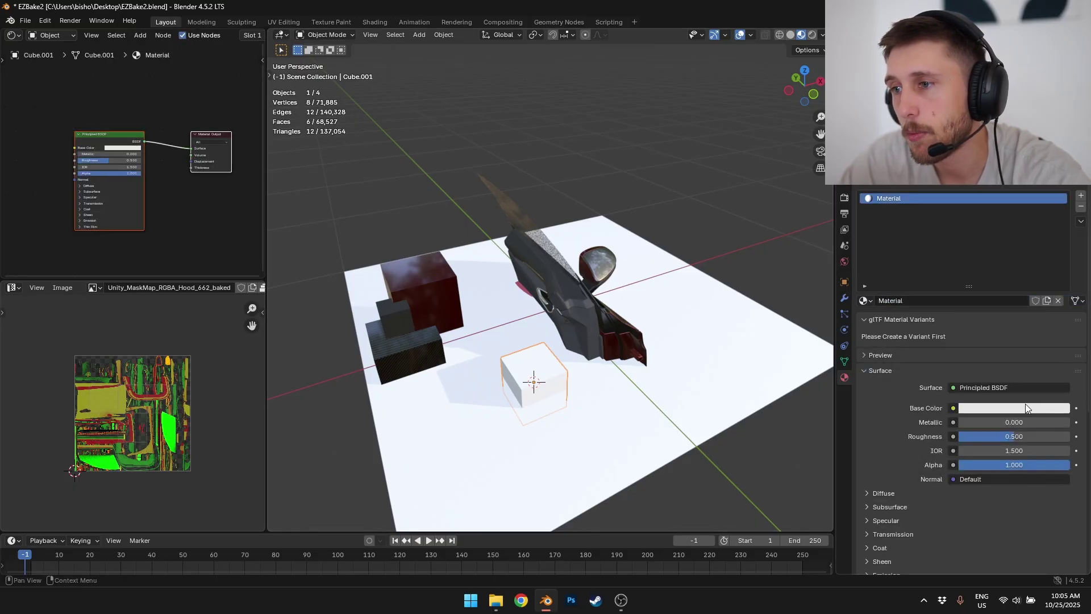
{"action": "scroll", "coordinate": [884, 519], "scroll_direction": "down", "scroll_amount": 4}
{"action": "left_click", "coordinate": [885, 483]}
{"action": "scroll", "coordinate": [921, 475], "scroll_direction": "down", "scroll_amount": 3}
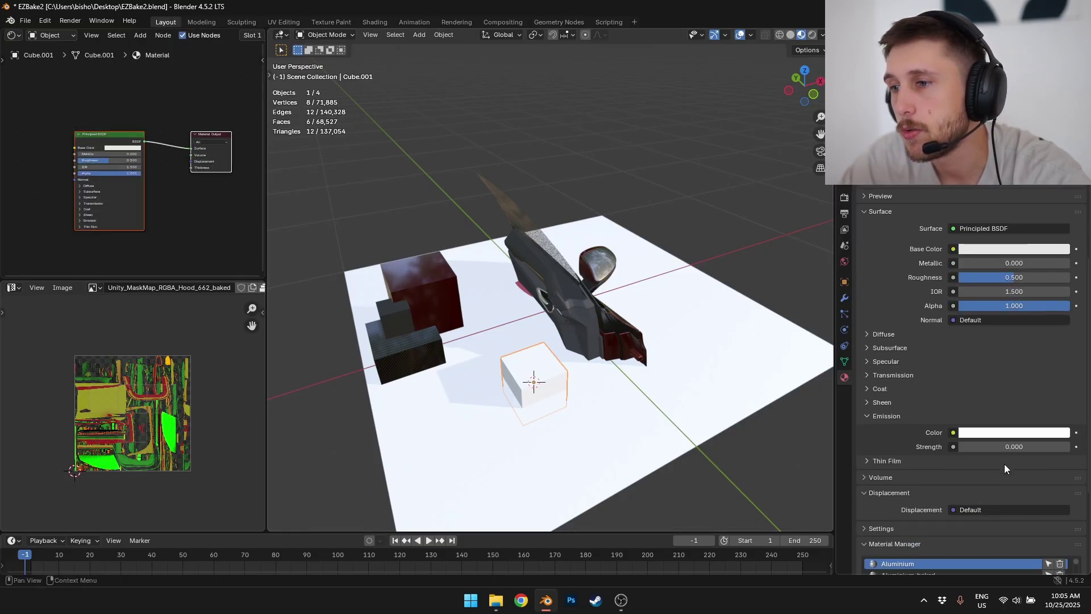
{"action": "left_click", "coordinate": [1003, 433]}
{"action": "left_click_drag", "start_coordinate": [997, 376], "coordinate": [1066, 376]}
{"action": "left_click", "coordinate": [1007, 447]}
{"action": "type", "text": "1"}
{"action": "key", "text": "Return"}
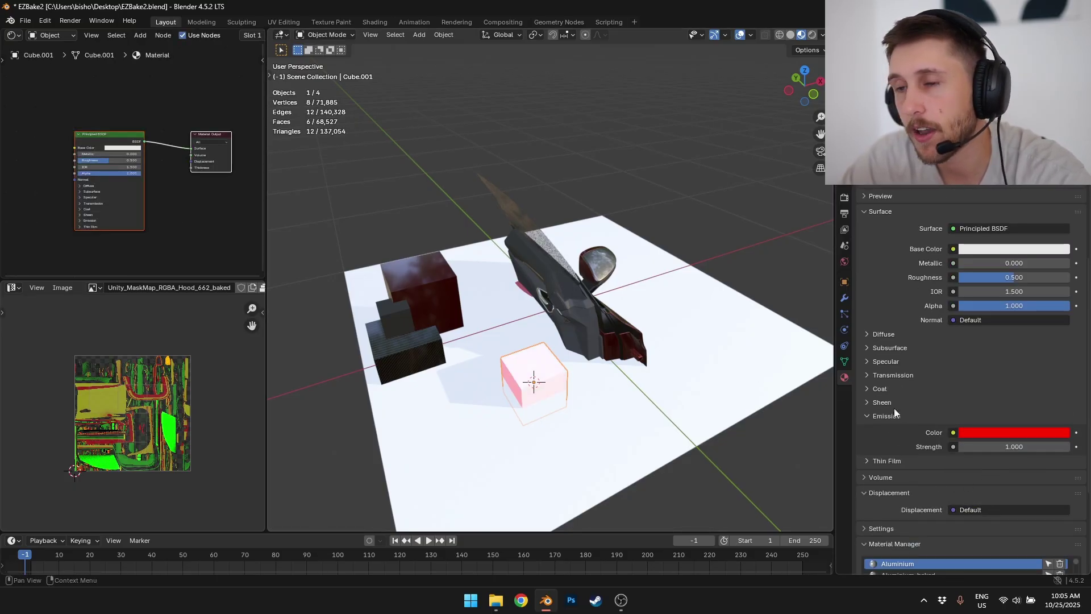
Add a Glossy BSDF node to the cube's material and delete it again.
{"action": "left_click", "coordinate": [85, 99]}
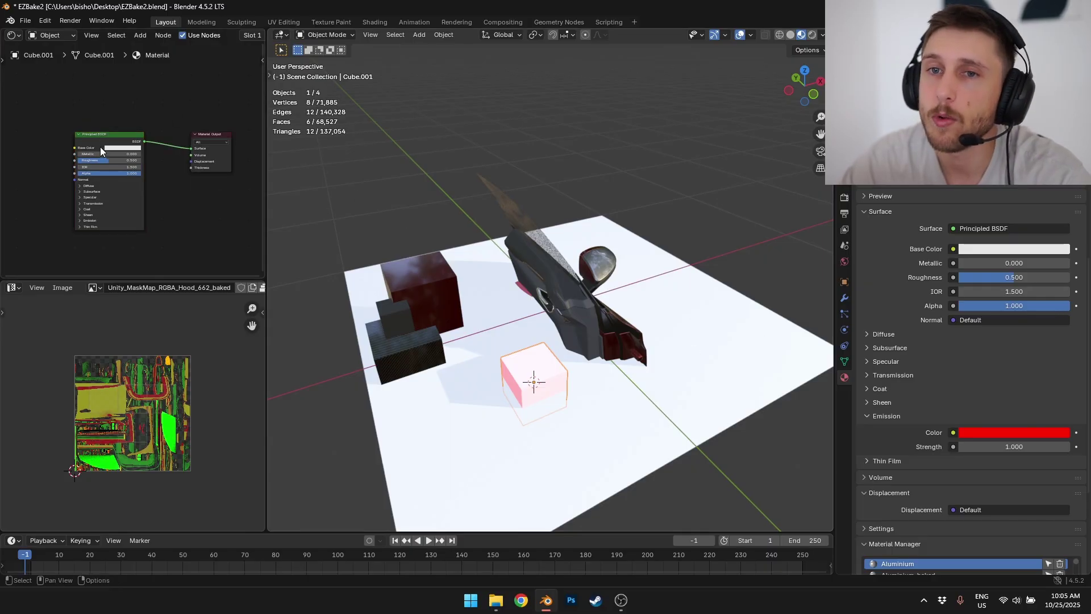
{"action": "scroll", "coordinate": [170, 142], "scroll_direction": "up", "scroll_amount": 2}
{"action": "middle_click_drag", "start_coordinate": [215, 136], "coordinate": [178, 181]}
{"action": "key", "text": "shift+a"}
{"action": "left_click", "coordinate": [163, 126]}
{"action": "type", "text": "glossy"}
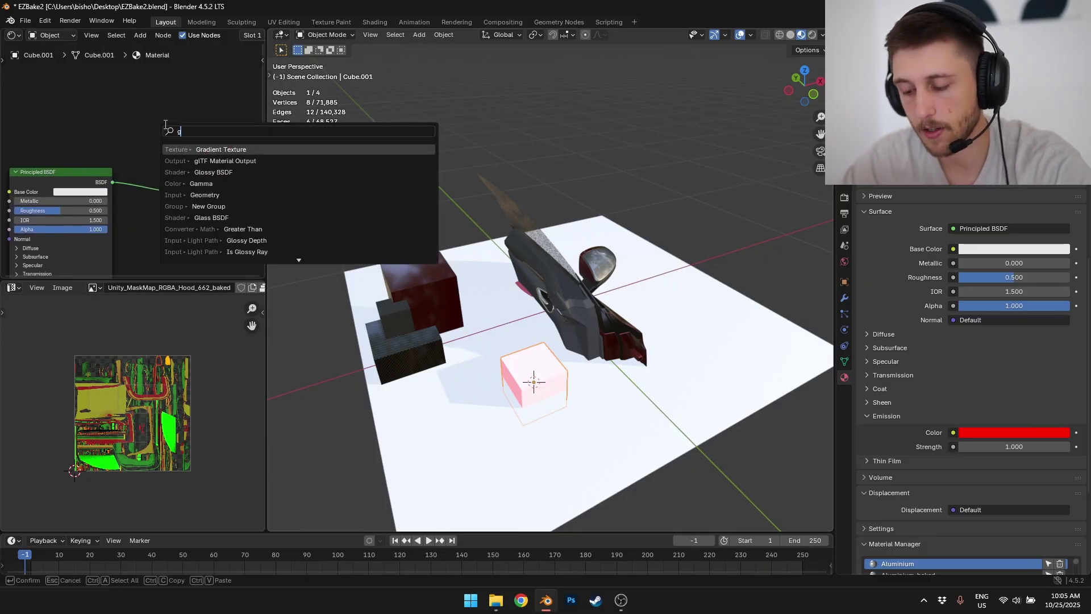
{"action": "key", "text": "Return"}
{"action": "left_click", "coordinate": [191, 206]}
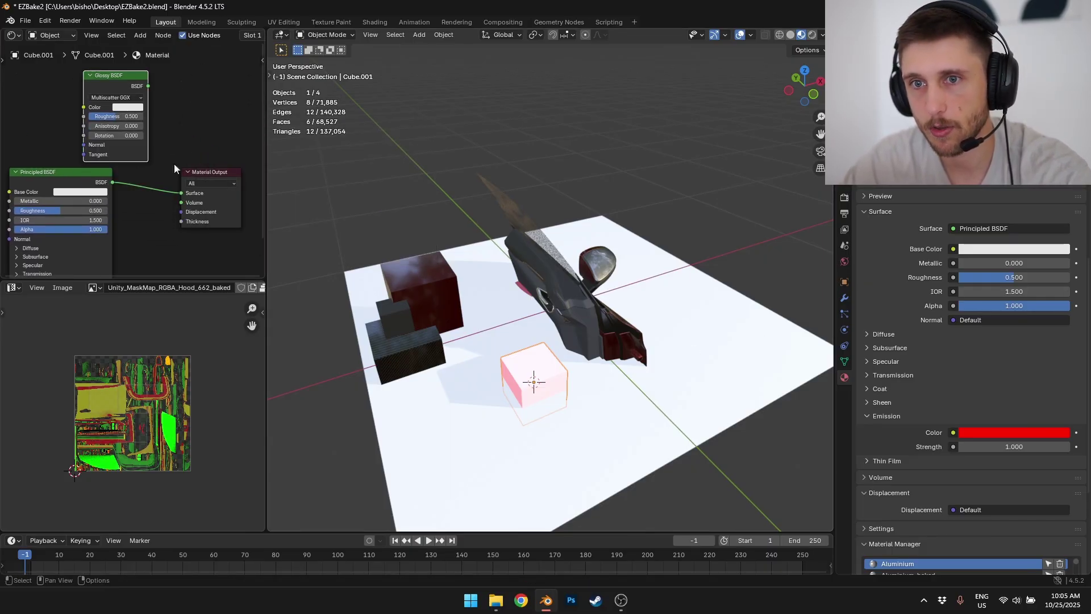
{"action": "key", "text": "x"}
Give the plane its own new material and join the small emissive cube into the plane.
{"action": "left_click_drag", "start_coordinate": [74, 181], "coordinate": [133, 122]}
{"action": "left_click", "coordinate": [577, 449]}
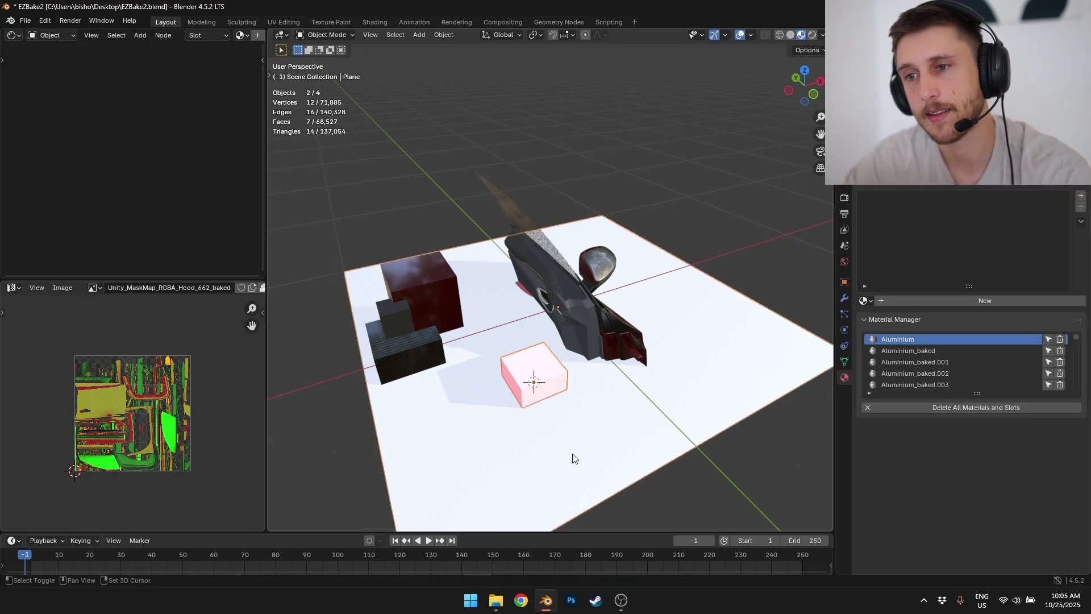
{"action": "left_click", "coordinate": [529, 389]}
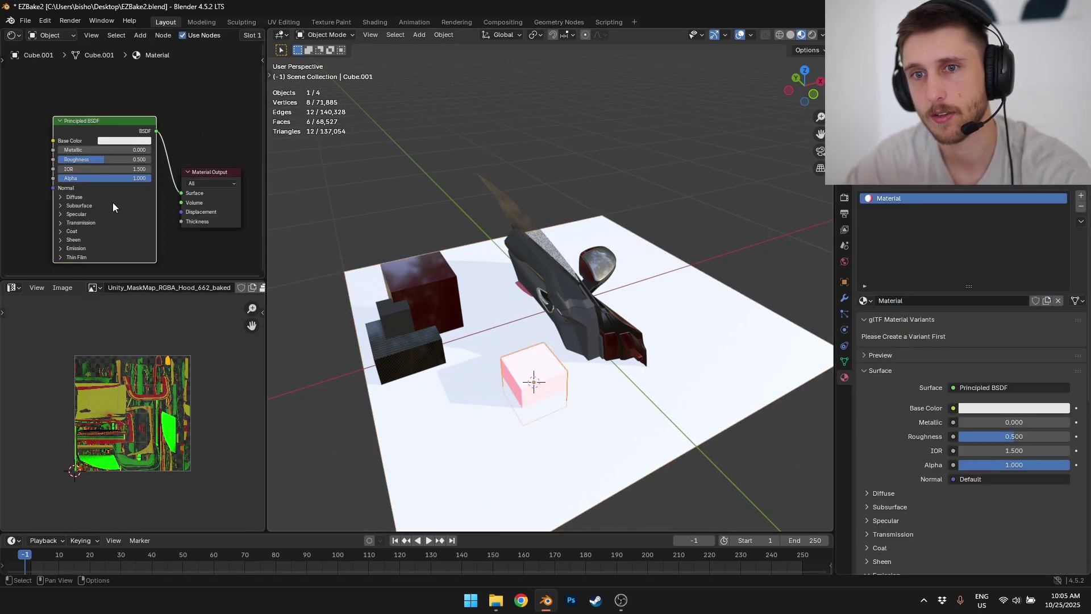
{"action": "left_click", "coordinate": [590, 476]}
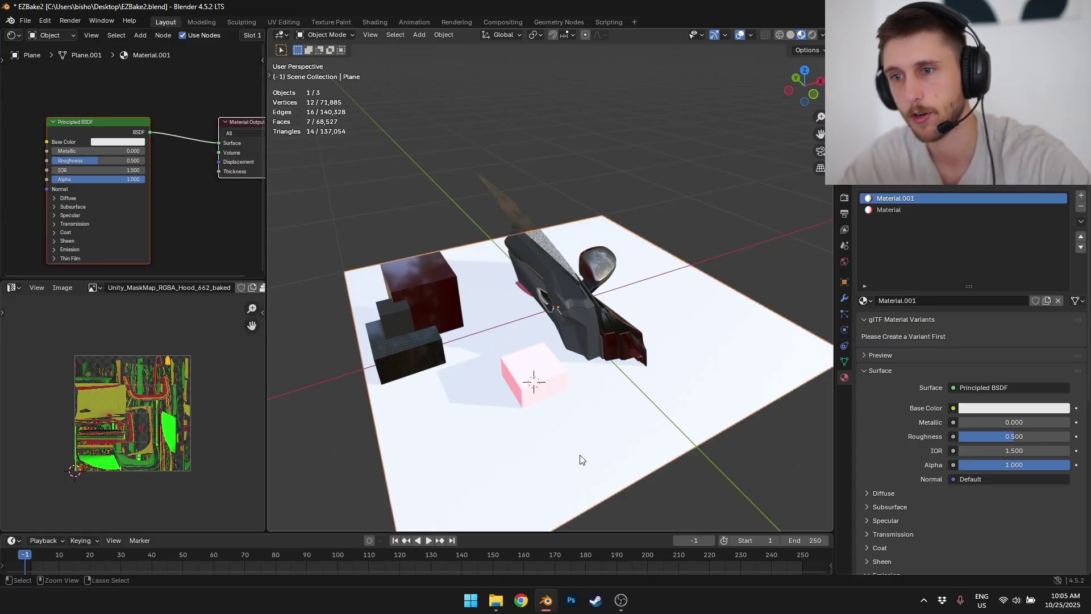
Move the joined plane and cube up above the car door.
{"action": "middle_click_drag", "start_coordinate": [544, 437], "coordinate": [557, 383], "text": "shift"}
{"action": "key", "text": "g"}
{"action": "left_click", "coordinate": [547, 270]}
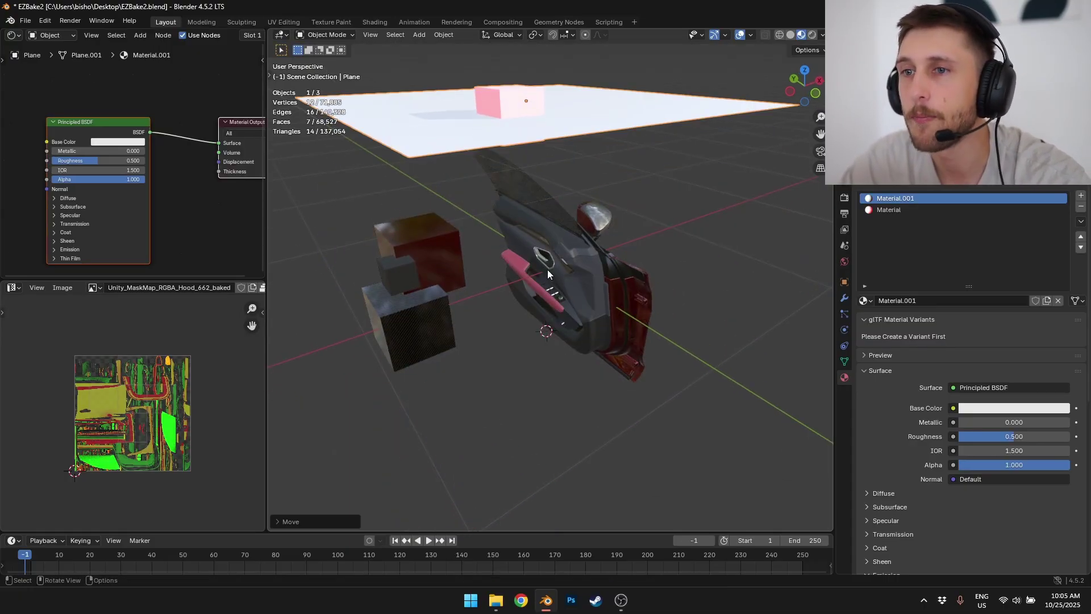
{"action": "middle_click_drag", "start_coordinate": [547, 270], "coordinate": [597, 394], "text": "shift"}
Enable Auto Unwrap, auto-unwrap the joined plane, and choose Lightmap as the bake UV map.
{"action": "left_click", "coordinate": [845, 198]}
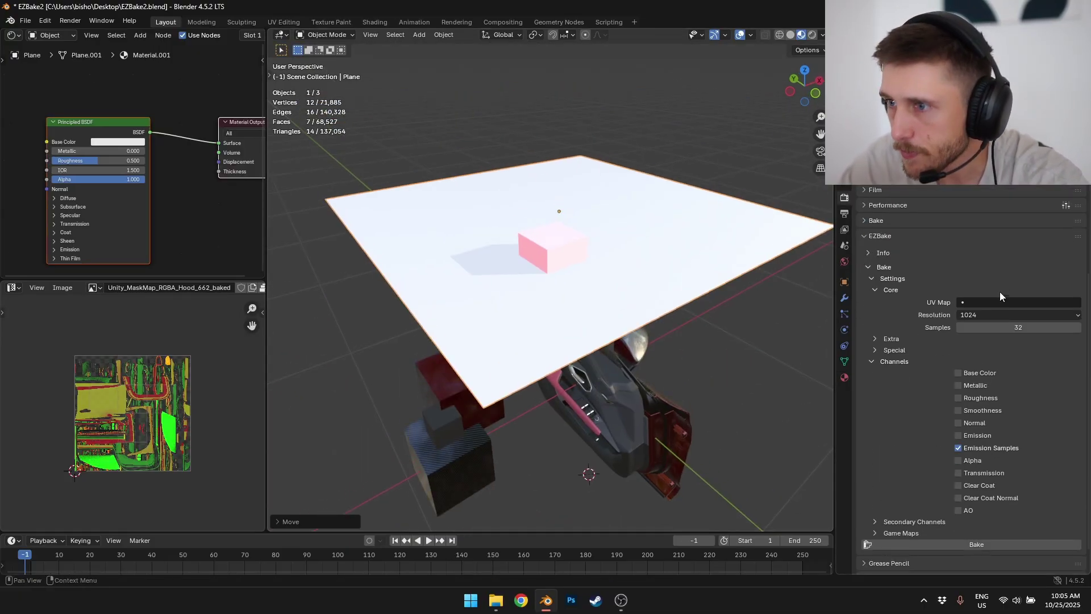
{"action": "scroll", "coordinate": [965, 455], "scroll_direction": "down", "scroll_amount": 1}
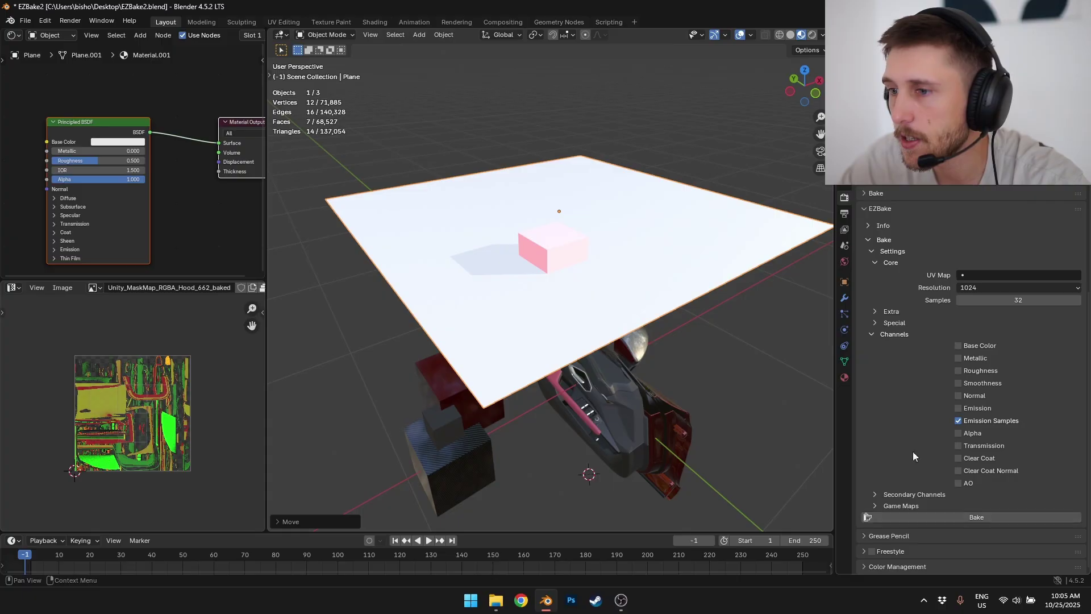
{"action": "left_click", "coordinate": [900, 324]}
{"action": "left_click", "coordinate": [900, 324]}
{"action": "left_click", "coordinate": [898, 323]}
{"action": "left_click", "coordinate": [895, 321]}
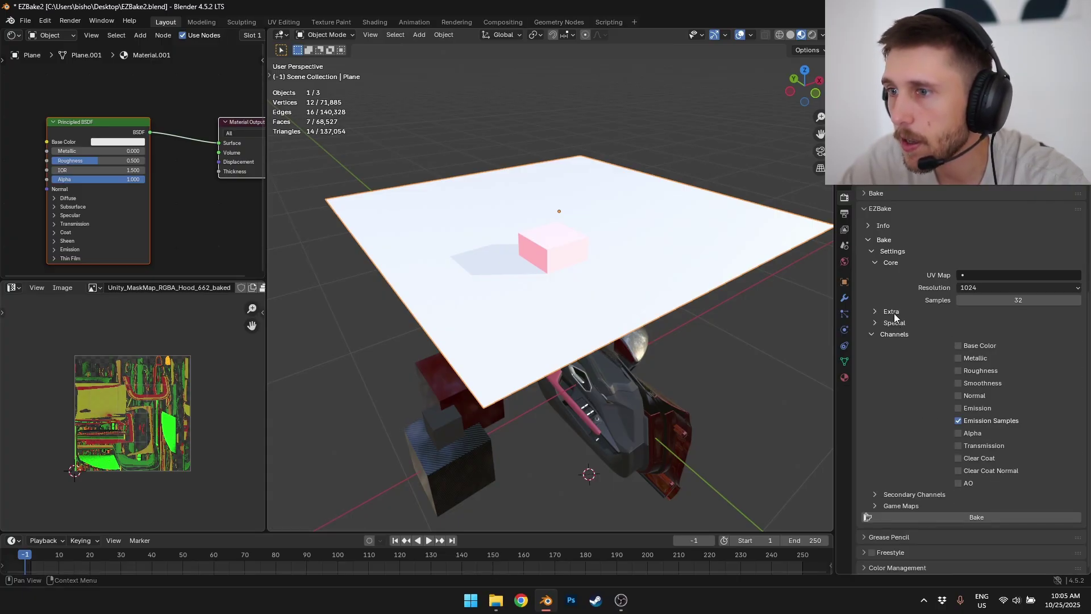
{"action": "left_click", "coordinate": [893, 313]}
{"action": "left_click", "coordinate": [890, 312]}
{"action": "left_click", "coordinate": [892, 322]}
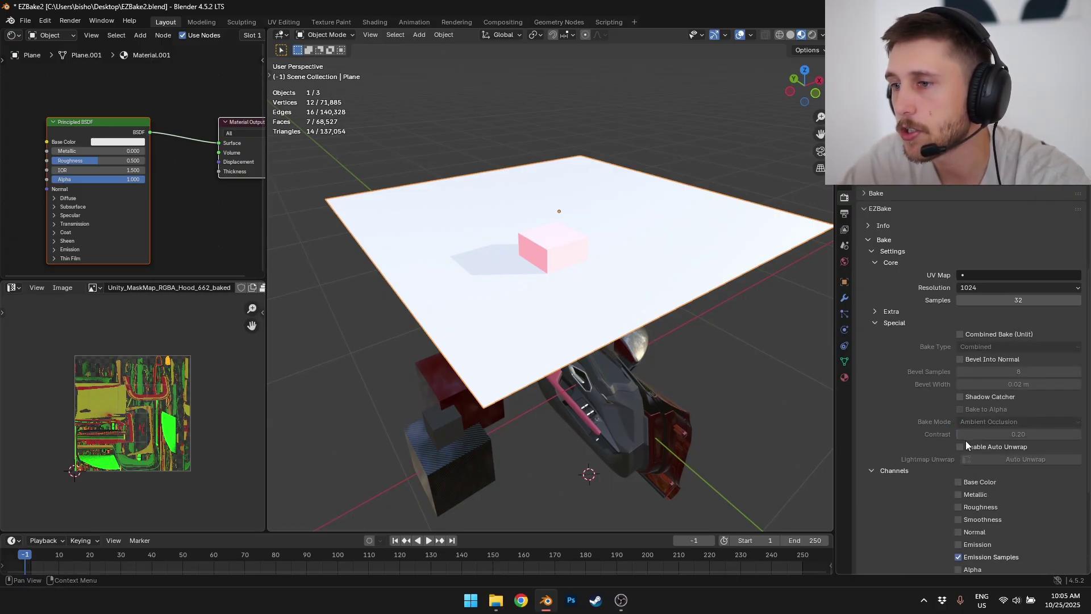
{"action": "left_click", "coordinate": [1023, 459]}
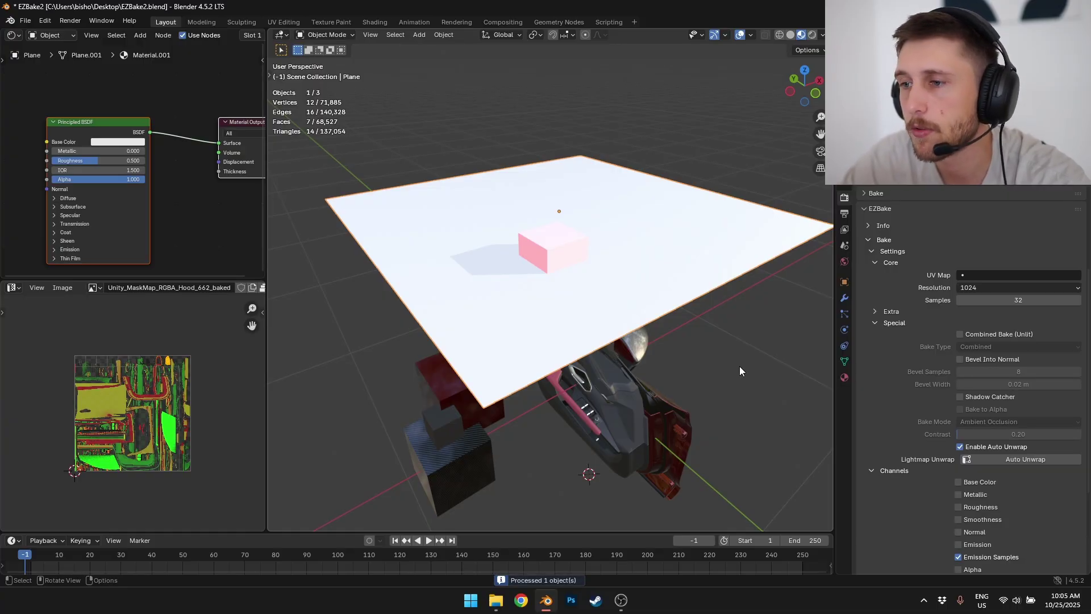
{"action": "left_click", "coordinate": [1016, 277]}
{"action": "left_click", "coordinate": [994, 305]}
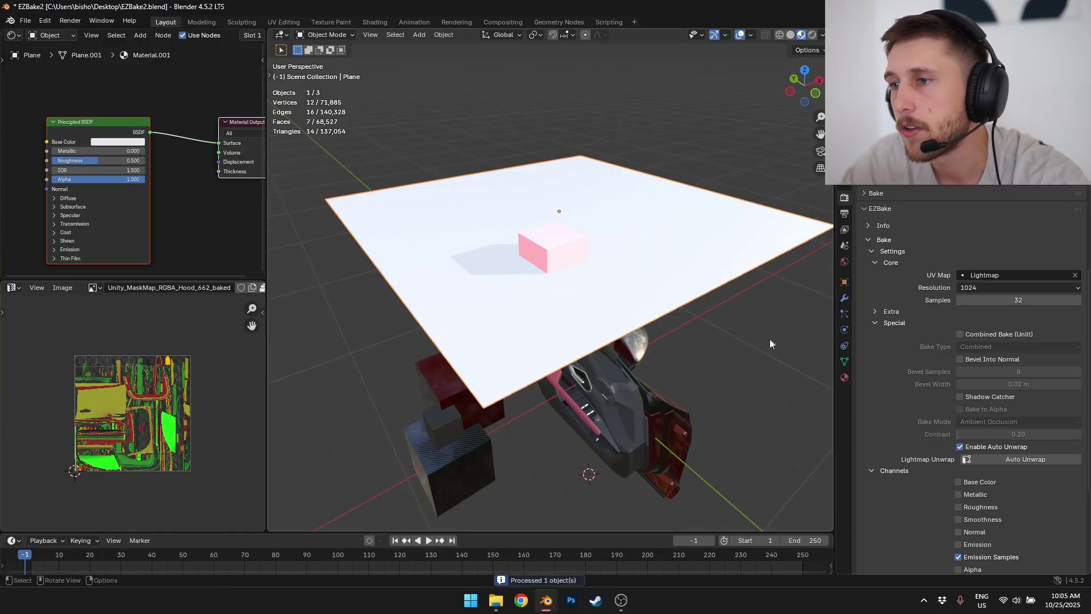
Bake the Emission Samples channel for the joined plane.
{"action": "left_click", "coordinate": [894, 323]}
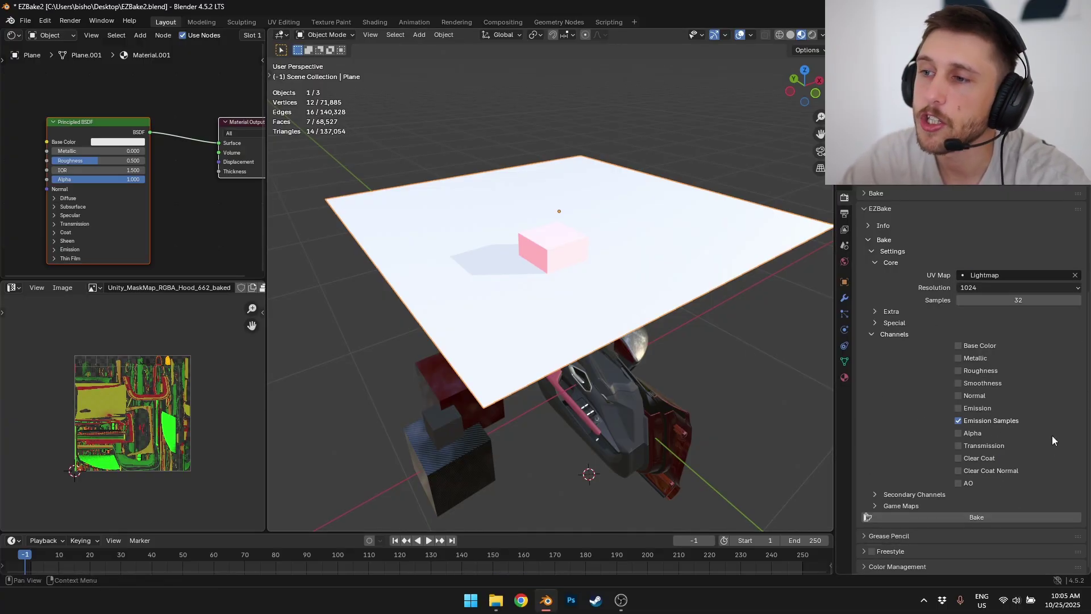
{"action": "left_click", "coordinate": [1023, 518]}
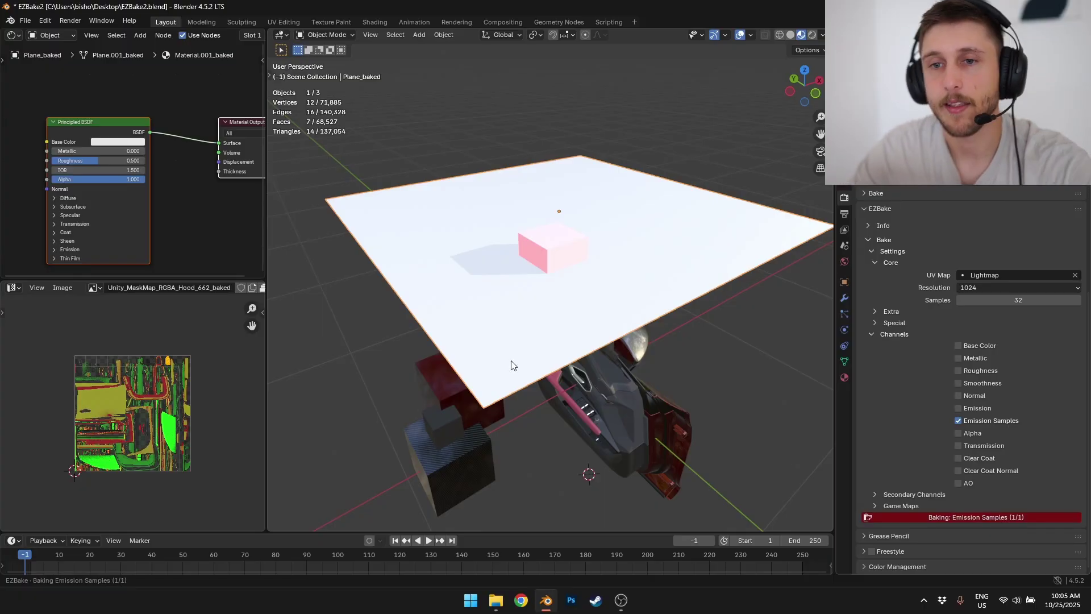
Inspect the baked emission samples image and the glow around the cube on the baked plane.
{"action": "scroll", "coordinate": [135, 405], "scroll_direction": "up", "scroll_amount": 7}
{"action": "middle_click_drag", "start_coordinate": [44, 458], "coordinate": [133, 377]}
{"action": "scroll", "coordinate": [134, 379], "scroll_direction": "down", "scroll_amount": 4}
{"action": "middle_click_drag", "start_coordinate": [133, 391], "coordinate": [89, 459]}
{"action": "middle_click_drag", "start_coordinate": [442, 219], "coordinate": [480, 256]}
{"action": "scroll", "coordinate": [554, 310], "scroll_direction": "up", "scroll_amount": 5}
{"action": "key", "text": "shift+b"}
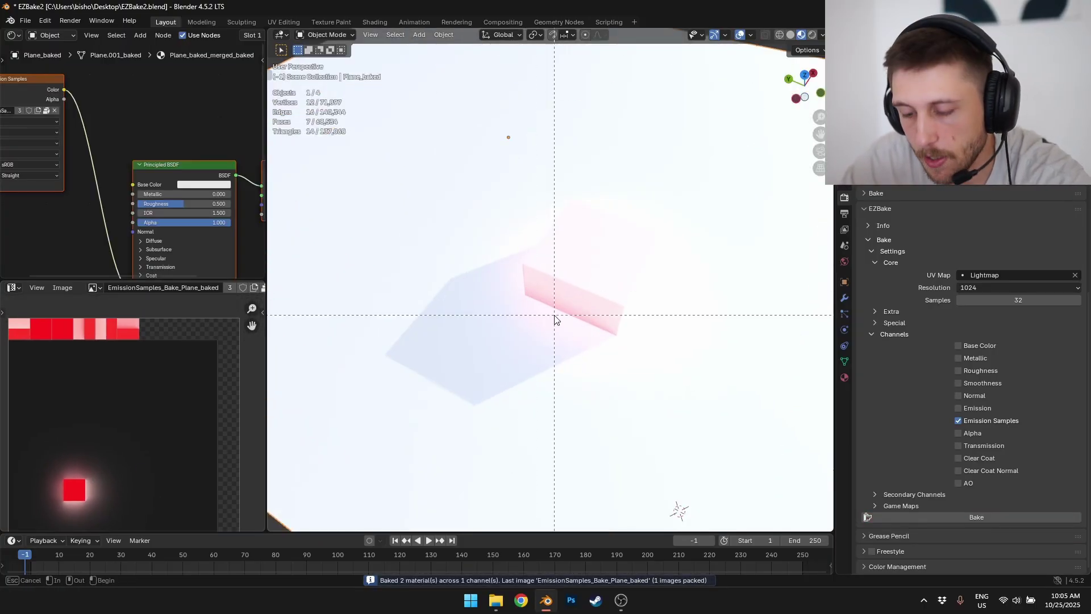
{"action": "left_click_drag", "start_coordinate": [554, 315], "coordinate": [592, 355]}
{"action": "scroll", "coordinate": [642, 405], "scroll_direction": "down", "scroll_amount": 12}
{"action": "scroll", "coordinate": [598, 300], "scroll_direction": "up", "scroll_amount": 6}
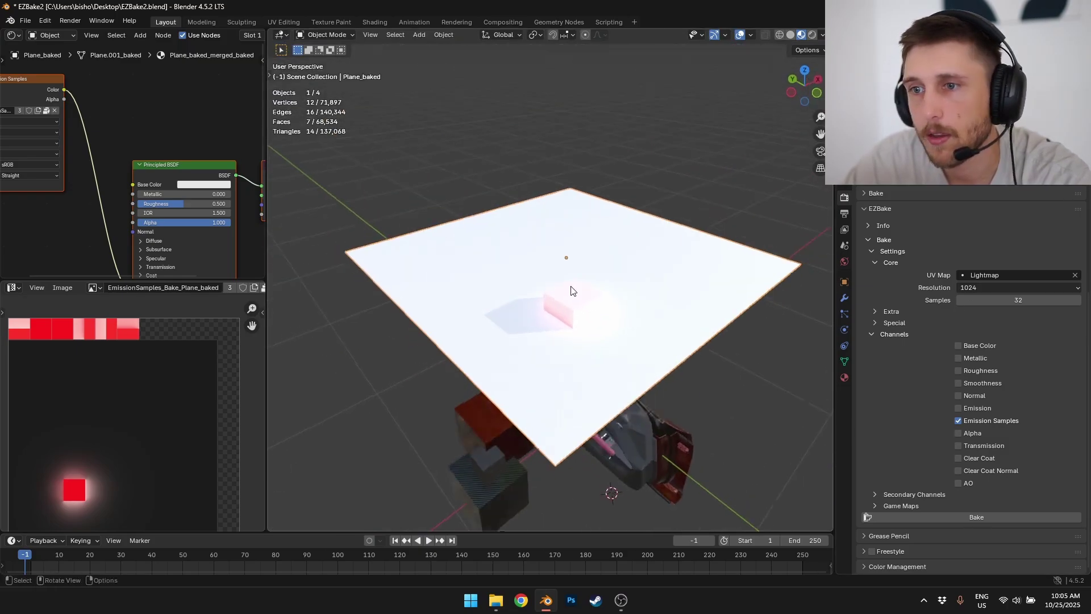
Connect the baked Emission Samples image's Color output directly to the Material Output's Surface and view the plane.
{"action": "scroll", "coordinate": [62, 120], "scroll_direction": "down", "scroll_amount": 2}
{"action": "left_click_drag", "start_coordinate": [42, 112], "coordinate": [196, 182]}
{"action": "middle_click_drag", "start_coordinate": [560, 297], "coordinate": [544, 273]}
{"action": "scroll", "coordinate": [629, 325], "scroll_direction": "down", "scroll_amount": 7}
{"action": "middle_click_drag", "start_coordinate": [630, 325], "coordinate": [676, 294]}
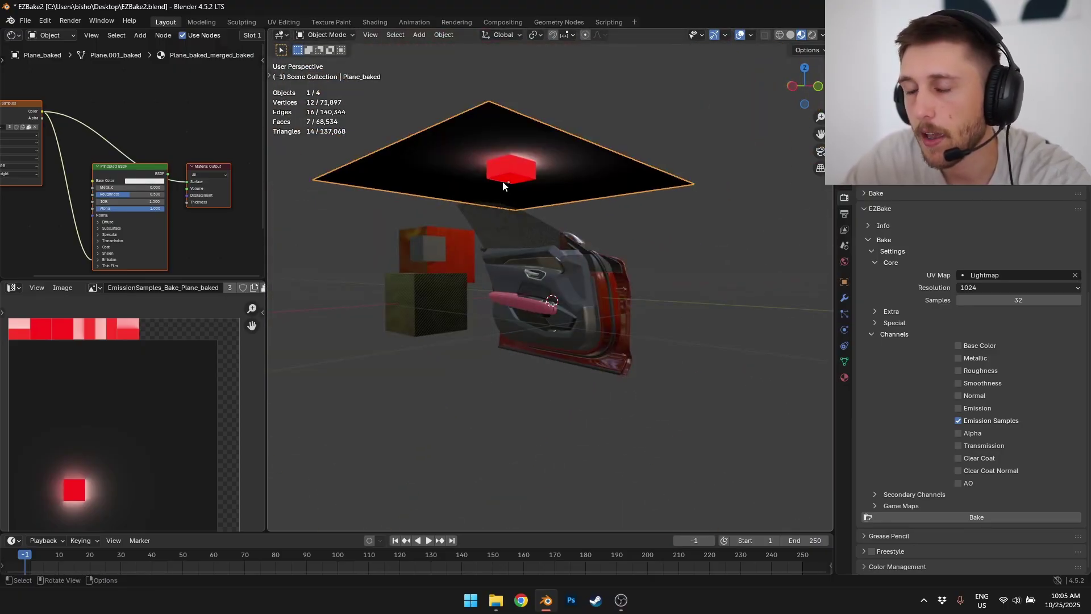
Delete the baked emission plane.
{"action": "middle_click_drag", "start_coordinate": [502, 185], "coordinate": [519, 243]}
{"action": "key", "text": "x"}
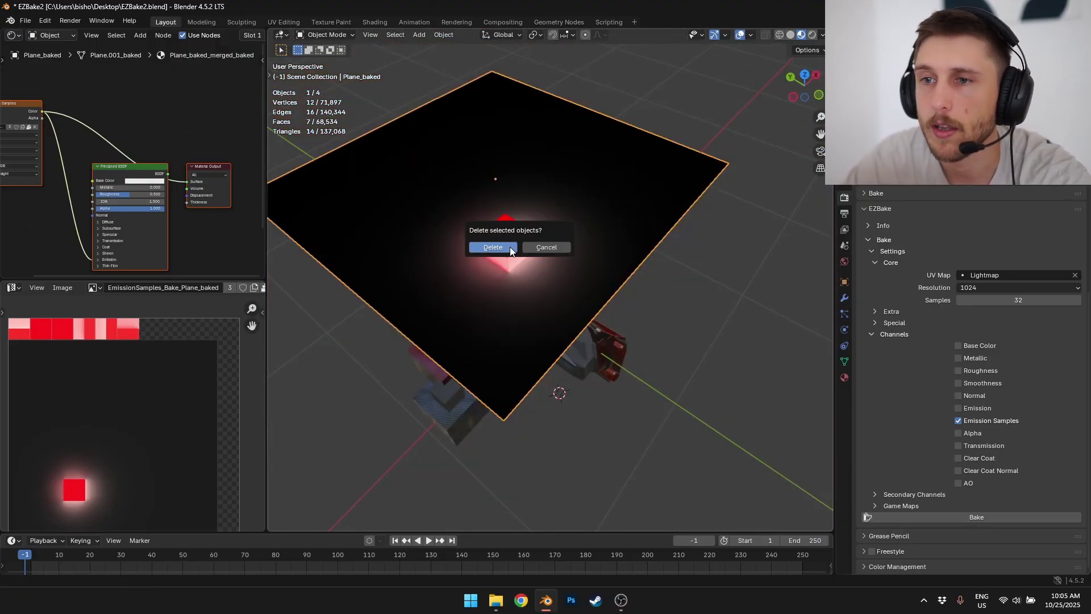
{"action": "left_click", "coordinate": [509, 247]}
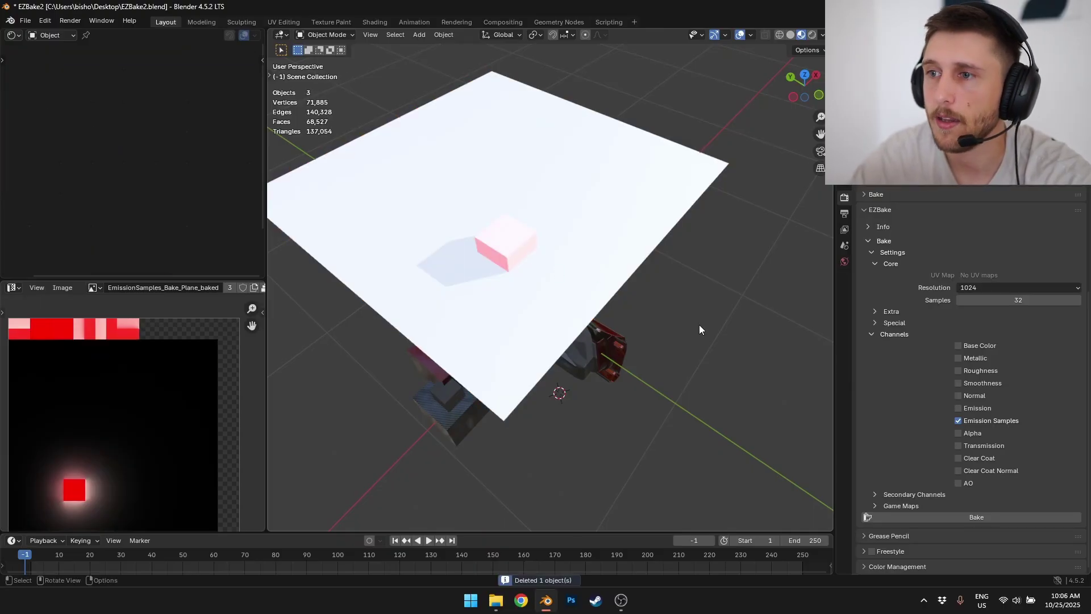
Expand the Extra bake settings, clear the original white plane and cube from view, and select the car door.
{"action": "left_click", "coordinate": [884, 312]}
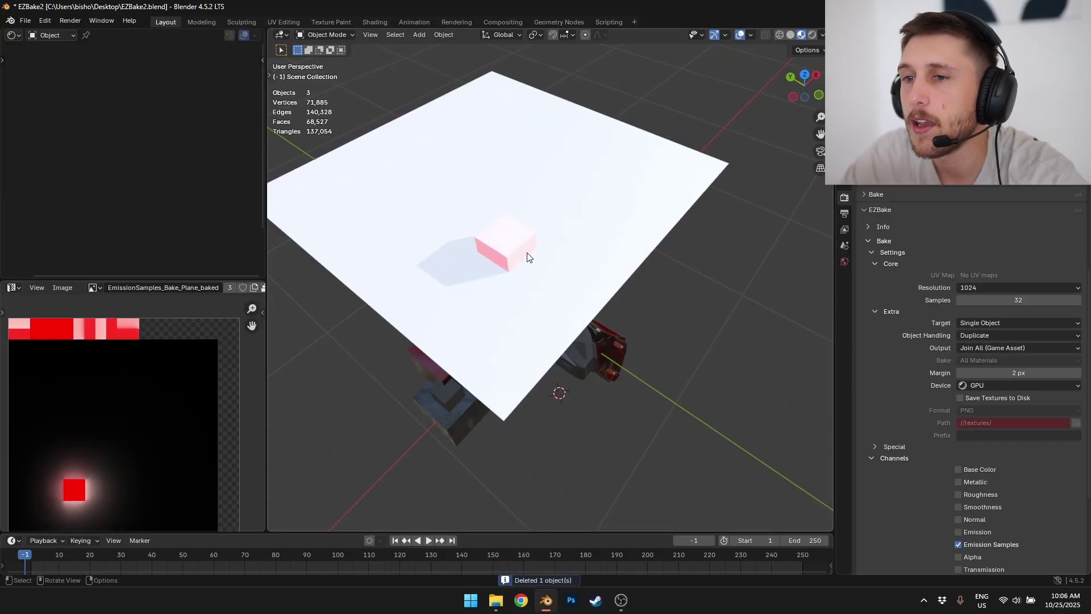
{"action": "middle_click_drag", "start_coordinate": [527, 257], "coordinate": [602, 342]}
{"action": "left_click", "coordinate": [602, 342]}
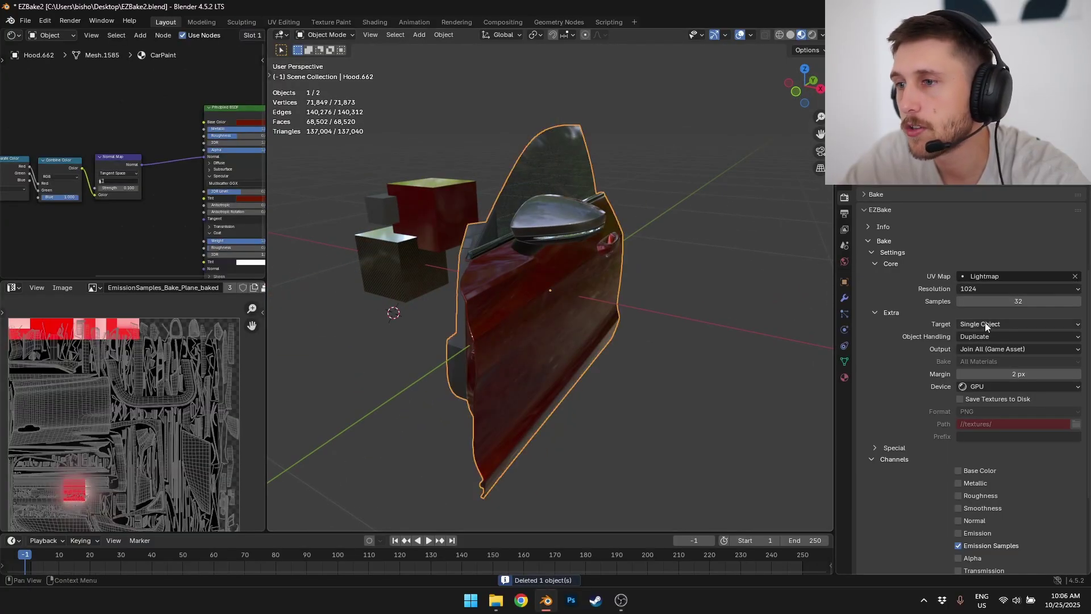
Try Overwrite for the bake's Object Handling and return it to Duplicate.
{"action": "left_click", "coordinate": [1006, 336]}
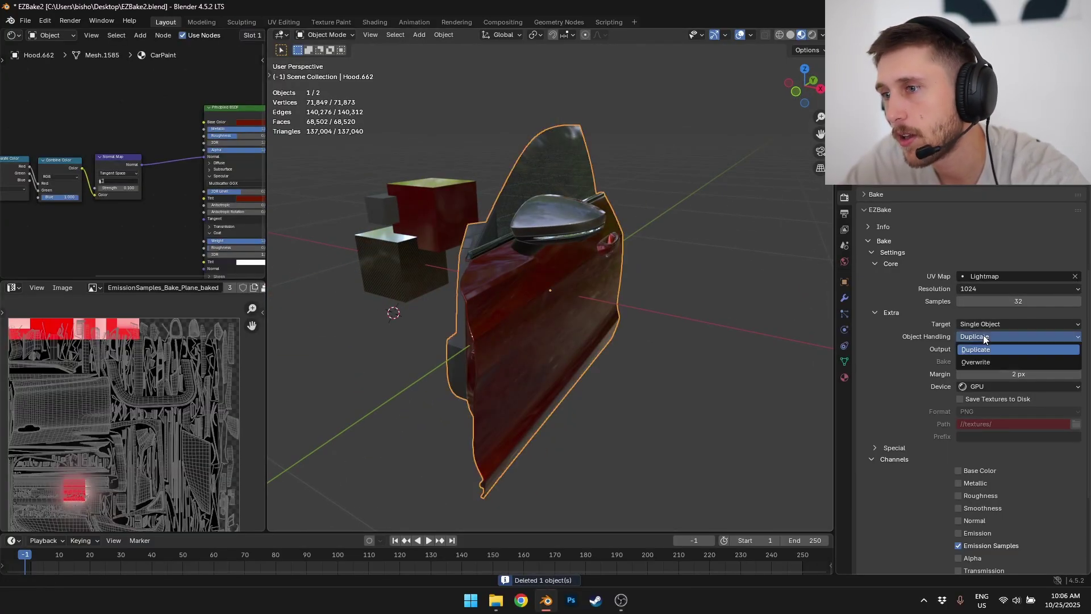
{"action": "left_click", "coordinate": [975, 361]}
{"action": "left_click", "coordinate": [975, 336]}
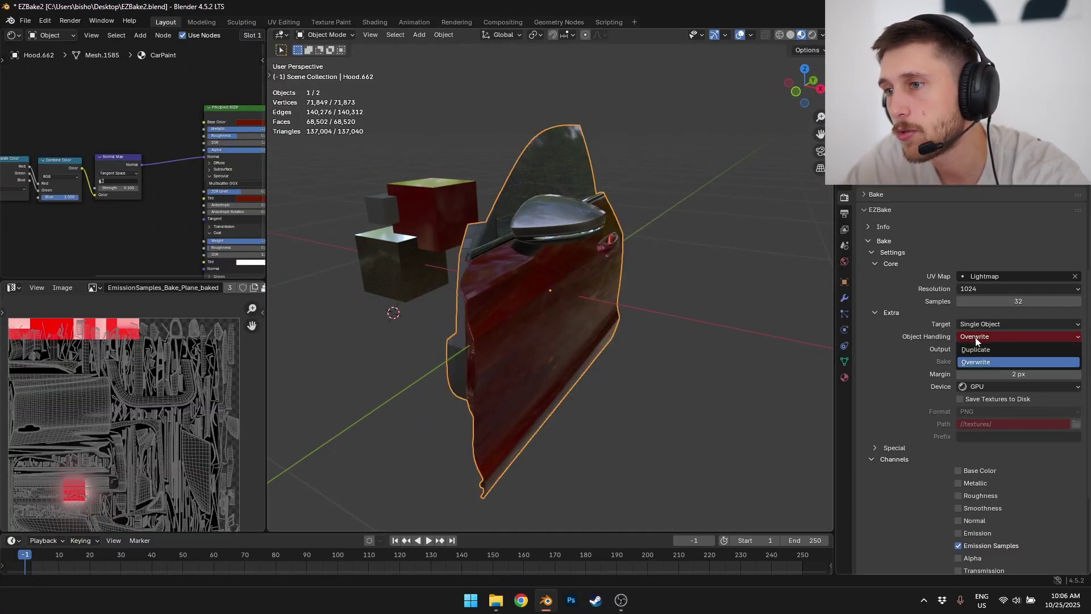
{"action": "left_click", "coordinate": [977, 328]}
{"action": "key", "text": "g"}
{"action": "right_click", "coordinate": [626, 328]}
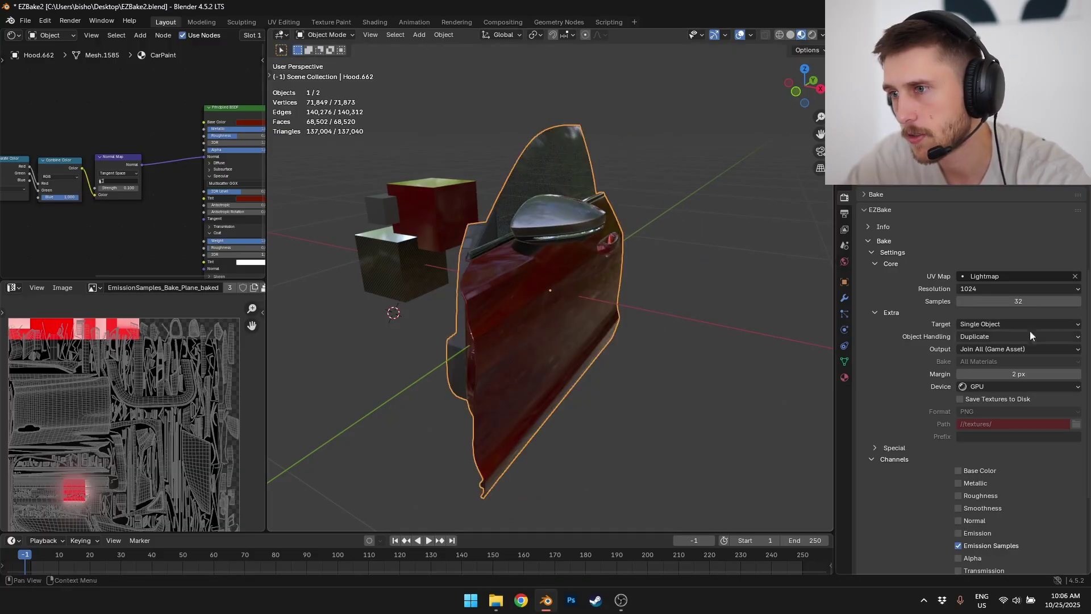
{"action": "left_click", "coordinate": [1003, 329]}
{"action": "left_click", "coordinate": [973, 338]}
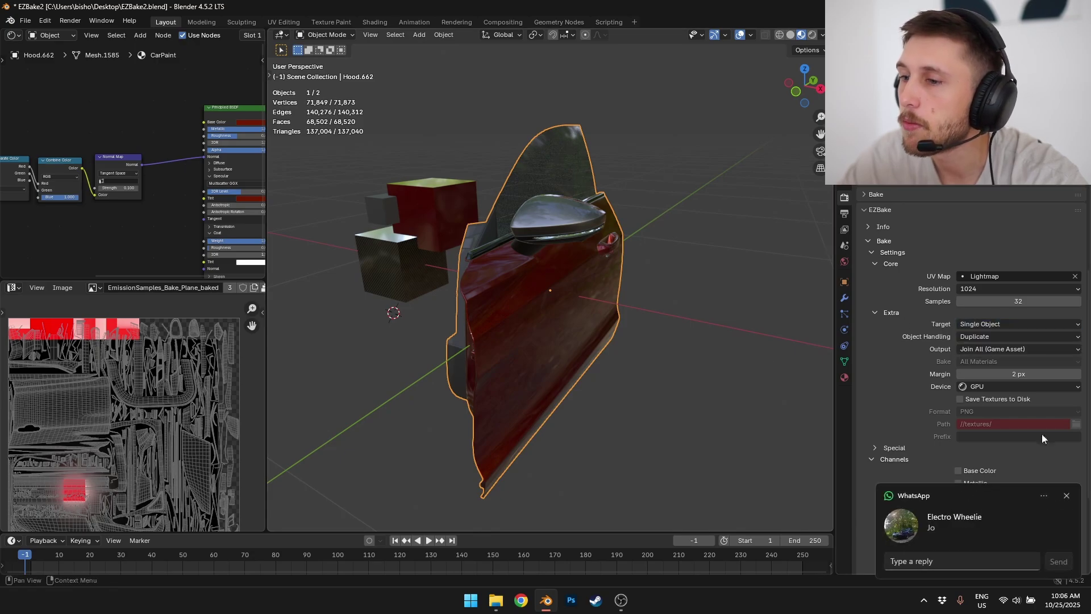
{"action": "left_click", "coordinate": [1067, 496]}
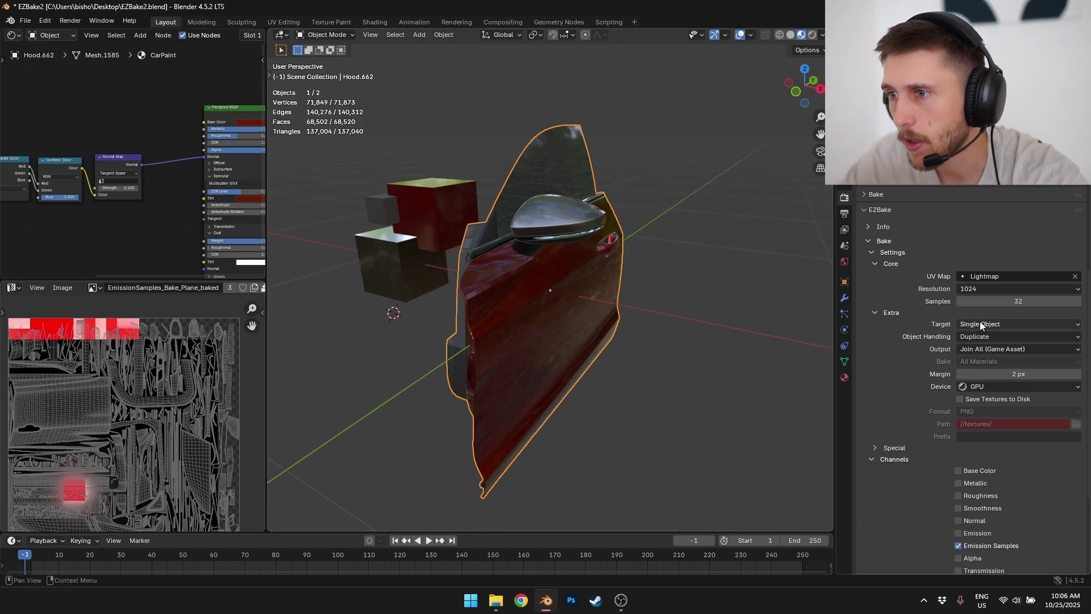
Set the bake Output to Keep Separate, with All Materials as the materials to bake.
{"action": "left_click", "coordinate": [980, 351]}
{"action": "left_click", "coordinate": [978, 353]}
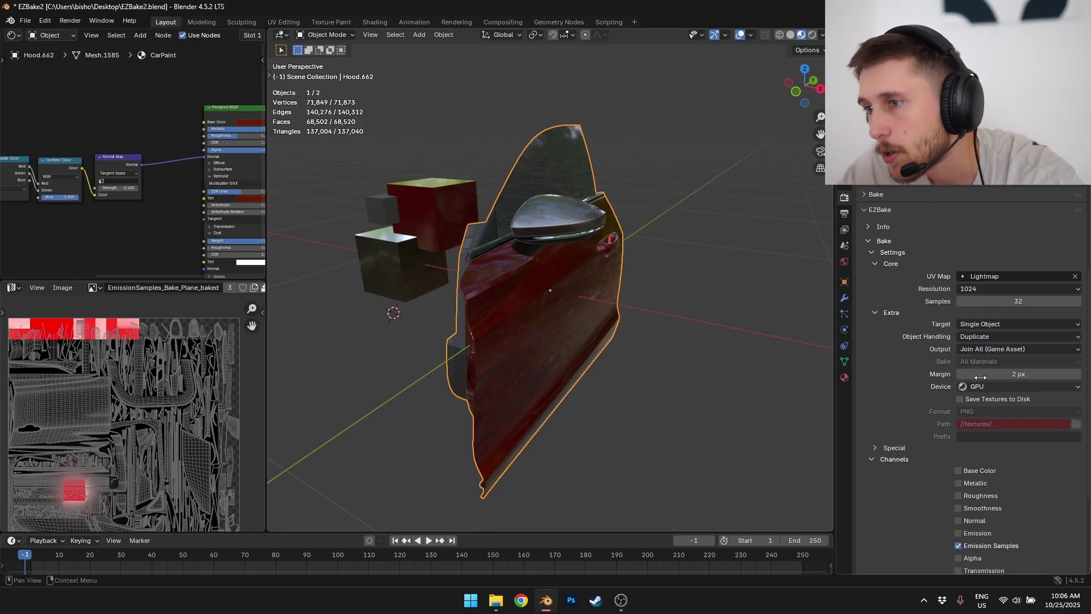
{"action": "left_click", "coordinate": [978, 352]}
{"action": "left_click", "coordinate": [983, 374]}
Enable AO as the only bake channel in place of Emission Samples and bake the car door.
{"action": "scroll", "coordinate": [585, 367], "scroll_direction": "down", "scroll_amount": 2}
{"action": "scroll", "coordinate": [973, 441], "scroll_direction": "down", "scroll_amount": 5}
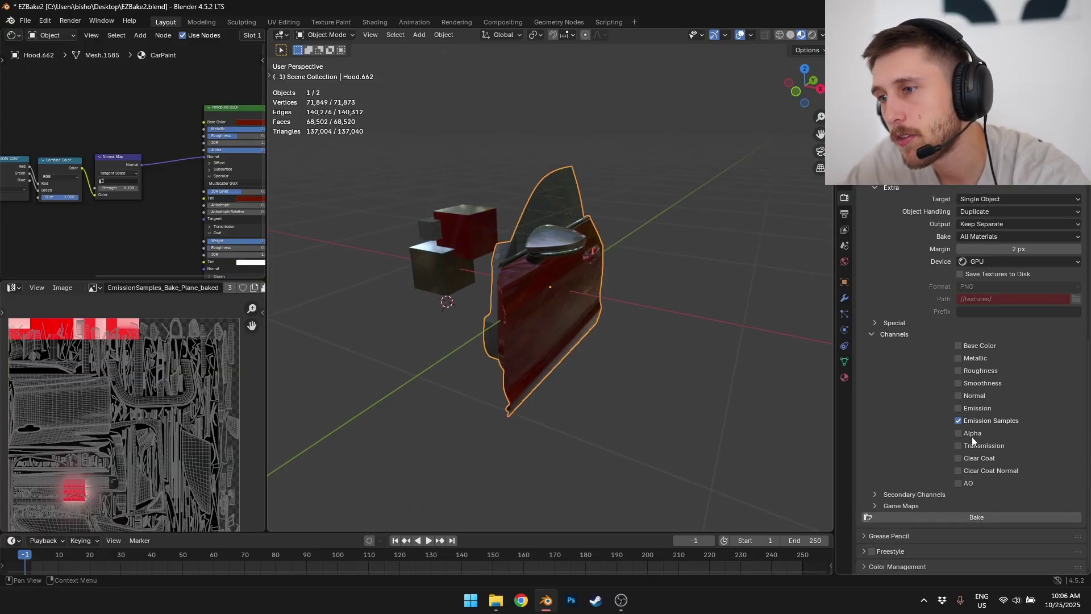
{"action": "middle_click_drag", "start_coordinate": [591, 305], "coordinate": [584, 305]}
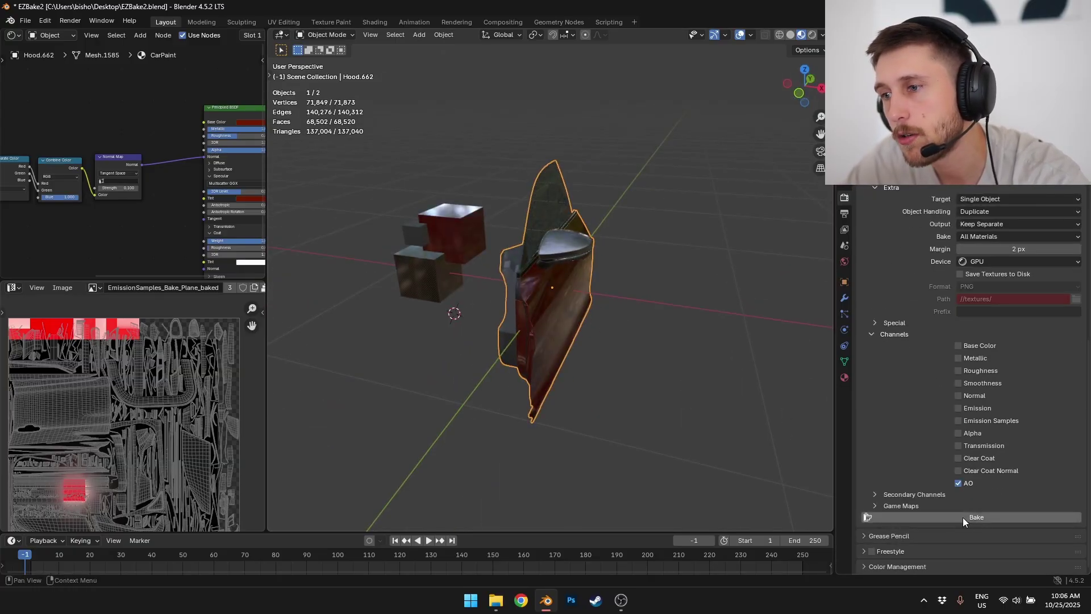
{"action": "scroll", "coordinate": [964, 517], "scroll_direction": "up", "scroll_amount": 6}
{"action": "scroll", "coordinate": [980, 286], "scroll_direction": "down", "scroll_amount": 6}
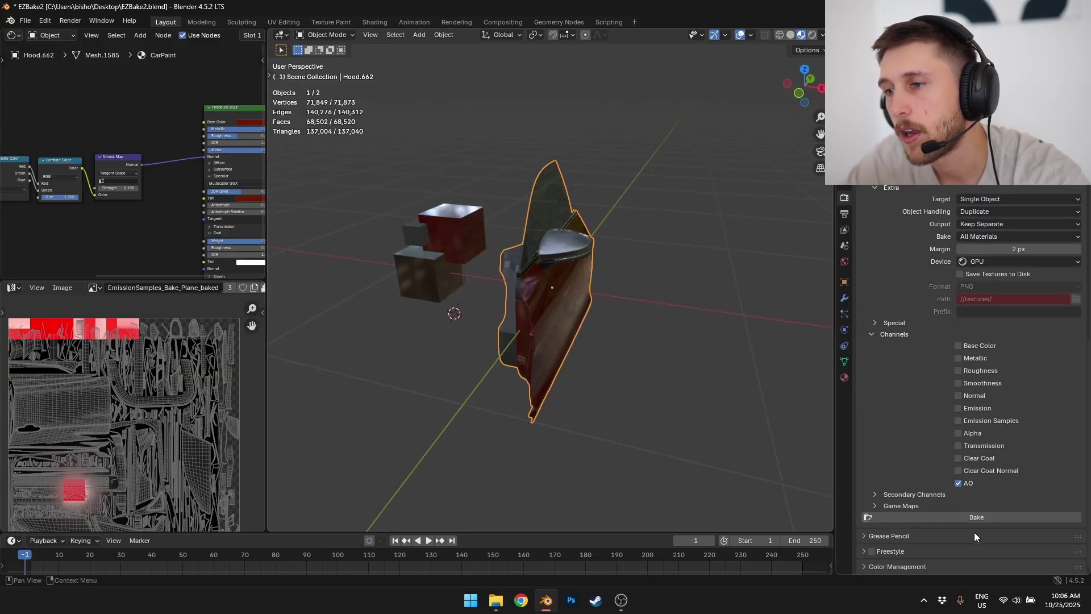
{"action": "left_click", "coordinate": [975, 518]}
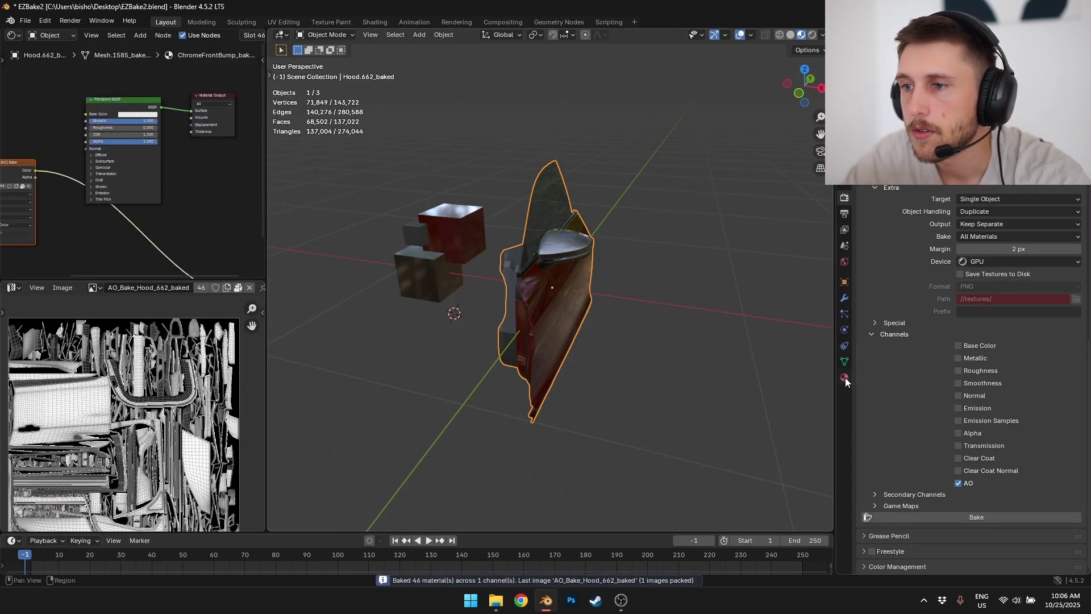
Show the baked door's material settings and move the door along the X axis, beside the original.
{"action": "left_click", "coordinate": [845, 378]}
{"action": "key", "text": "g"}
{"action": "key", "text": "x"}
{"action": "left_click", "coordinate": [574, 375]}
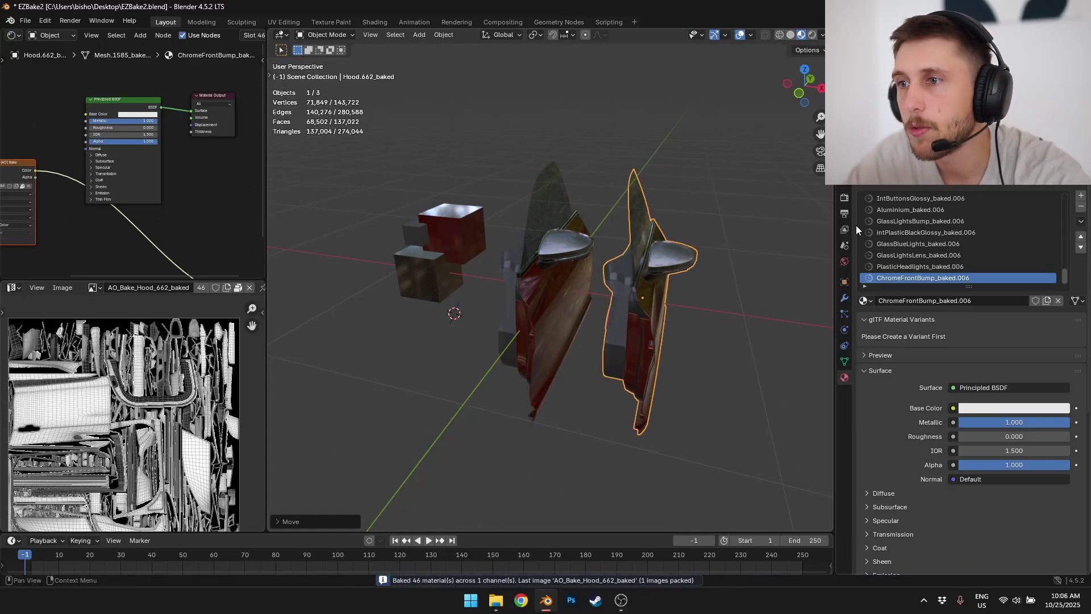
Select the CarPaint_baked.010 material of the baked door and dismiss the incoming call notification.
{"action": "scroll", "coordinate": [892, 235], "scroll_direction": "up", "scroll_amount": 12}
{"action": "scroll", "coordinate": [1041, 236], "scroll_direction": "up", "scroll_amount": 5}
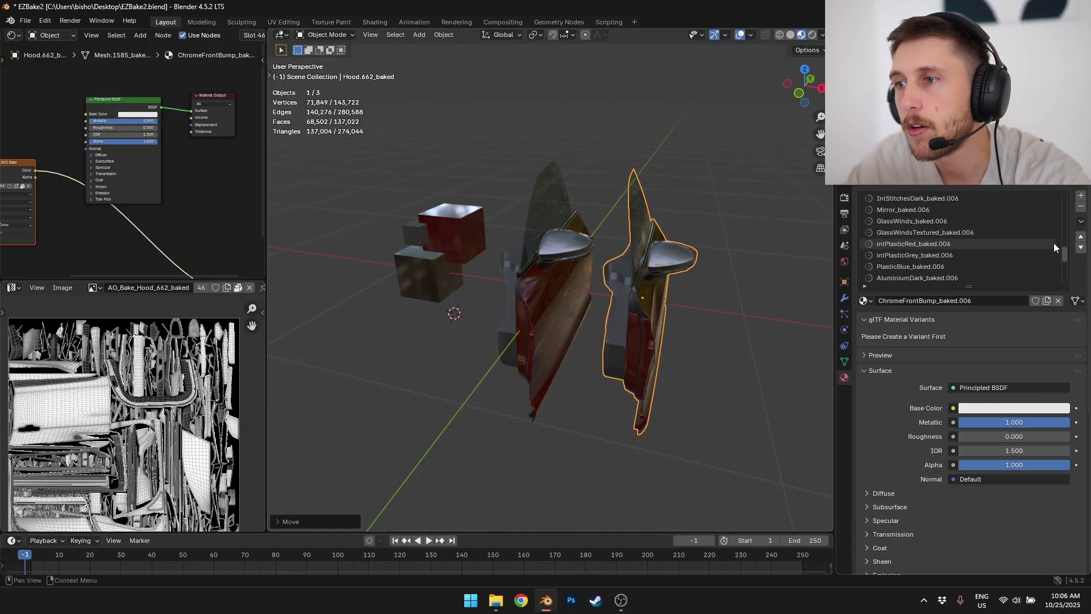
{"action": "left_click", "coordinate": [942, 197]}
{"action": "scroll", "coordinate": [130, 169], "scroll_direction": "down", "scroll_amount": 6}
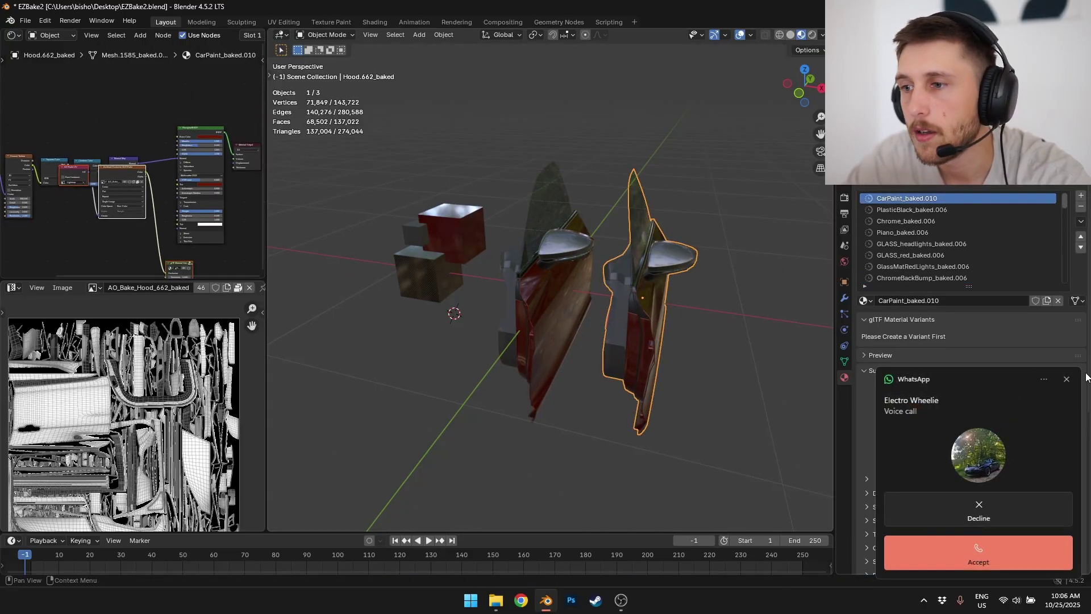
{"action": "left_click", "coordinate": [1067, 378]}
Move the AO bake image node below the car paint nodes, clear of the Normal Map node.
{"action": "middle_click_drag", "start_coordinate": [201, 177], "coordinate": [172, 124]}
{"action": "scroll", "coordinate": [156, 176], "scroll_direction": "up", "scroll_amount": 5}
{"action": "left_click", "coordinate": [69, 98]}
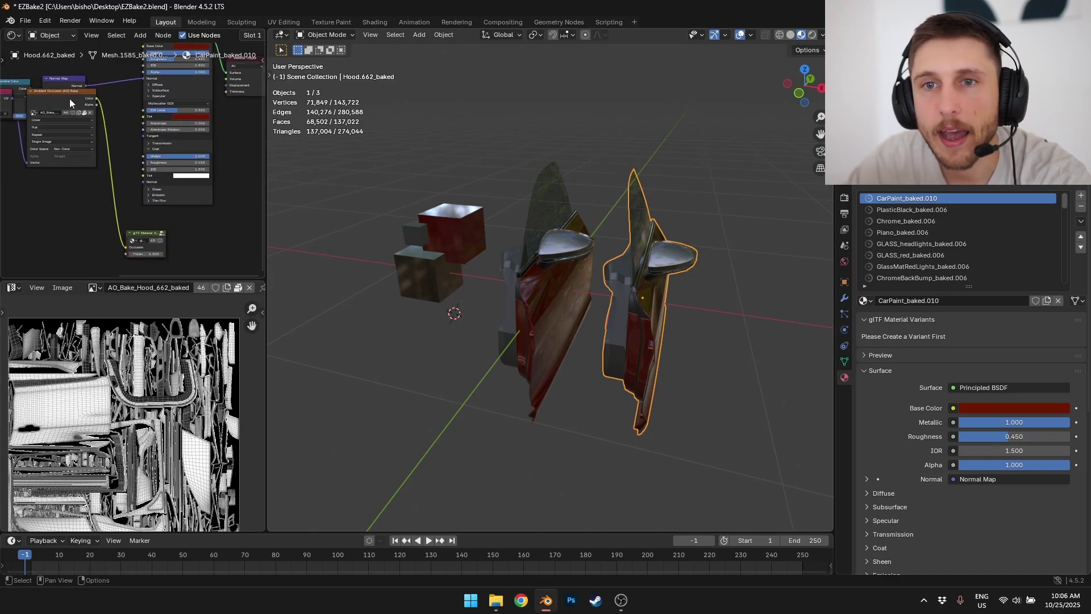
{"action": "left_click_drag", "start_coordinate": [69, 98], "coordinate": [77, 232]}
{"action": "middle_click_drag", "start_coordinate": [70, 178], "coordinate": [143, 184]}
{"action": "left_click_drag", "start_coordinate": [65, 100], "coordinate": [9, 182]}
{"action": "left_click_drag", "start_coordinate": [66, 100], "coordinate": [65, 250]}
{"action": "middle_click_drag", "start_coordinate": [66, 212], "coordinate": [50, 115]}
Examine how the AO bake image feeds the glTF Material Output's Occlusion, and compare the baked door with the original.
{"action": "scroll", "coordinate": [120, 176], "scroll_direction": "up", "scroll_amount": 3}
{"action": "scroll", "coordinate": [139, 121], "scroll_direction": "up", "scroll_amount": 2}
{"action": "middle_click_drag", "start_coordinate": [139, 121], "coordinate": [85, 174]}
{"action": "scroll", "coordinate": [174, 113], "scroll_direction": "down", "scroll_amount": 4}
{"action": "left_click_drag", "start_coordinate": [109, 183], "coordinate": [134, 81]}
{"action": "middle_click_drag", "start_coordinate": [653, 239], "coordinate": [619, 270]}
{"action": "scroll", "coordinate": [563, 268], "scroll_direction": "up", "scroll_amount": 2}
{"action": "scroll", "coordinate": [562, 273], "scroll_direction": "down", "scroll_amount": 3}
{"action": "scroll", "coordinate": [117, 163], "scroll_direction": "down", "scroll_amount": 2}
{"action": "left_click_drag", "start_coordinate": [119, 69], "coordinate": [132, 96]}
{"action": "scroll", "coordinate": [654, 312], "scroll_direction": "down", "scroll_amount": 1}
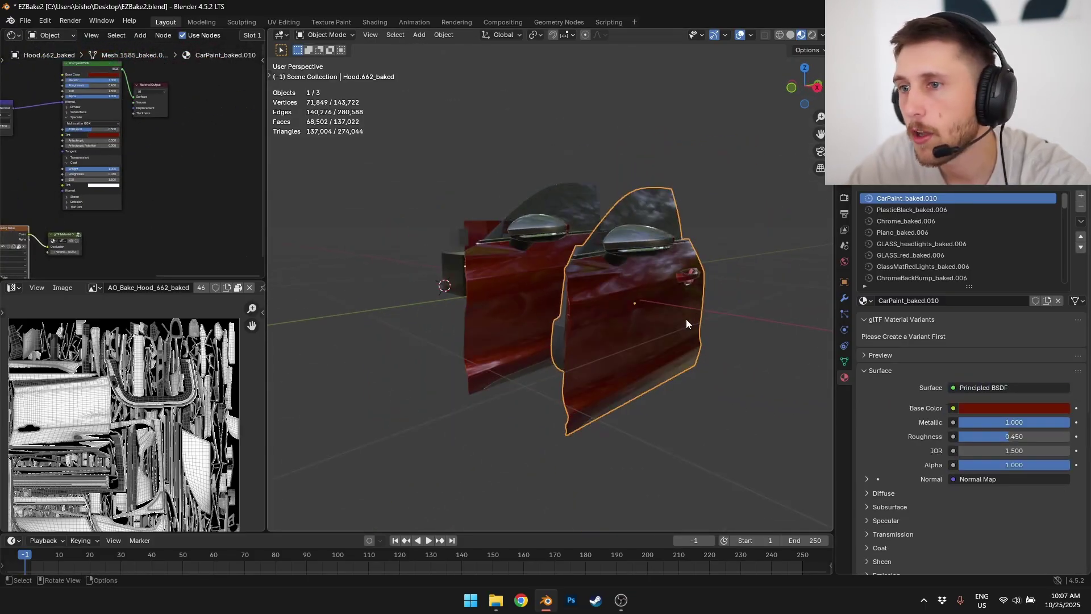
Delete the AO-baked copy of the car door.
{"action": "middle_click_drag", "start_coordinate": [687, 319], "coordinate": [717, 316]}
{"action": "key", "text": "Delete"}
{"action": "left_click", "coordinate": [574, 284]}
Replace AO with Base Color as the only EZBake channel and bake the original car door.
{"action": "left_click", "coordinate": [845, 198]}
{"action": "scroll", "coordinate": [943, 376], "scroll_direction": "down", "scroll_amount": 12}
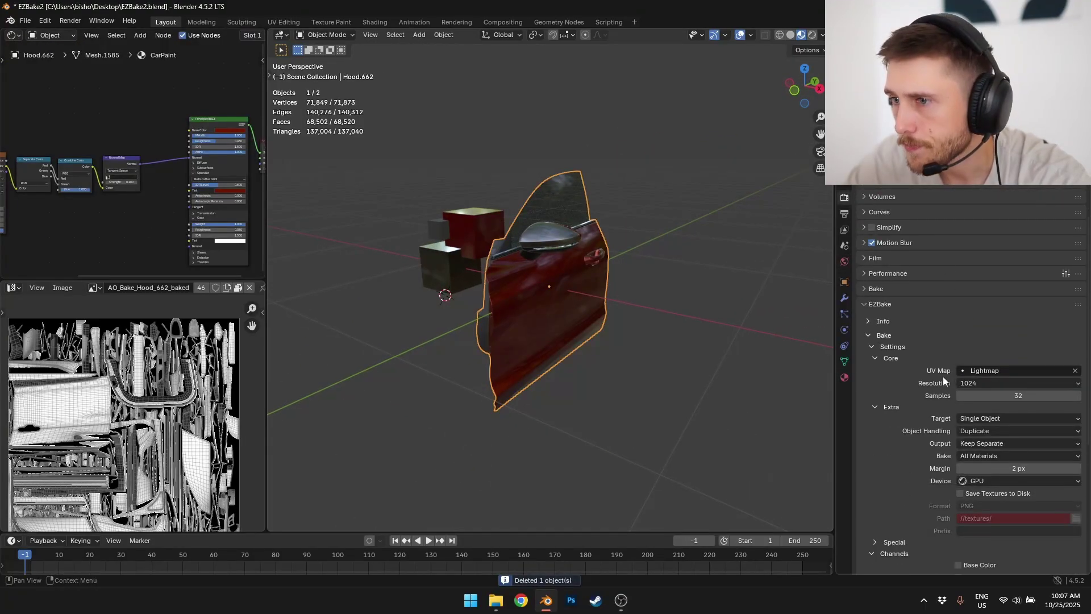
{"action": "left_click", "coordinate": [967, 520]}
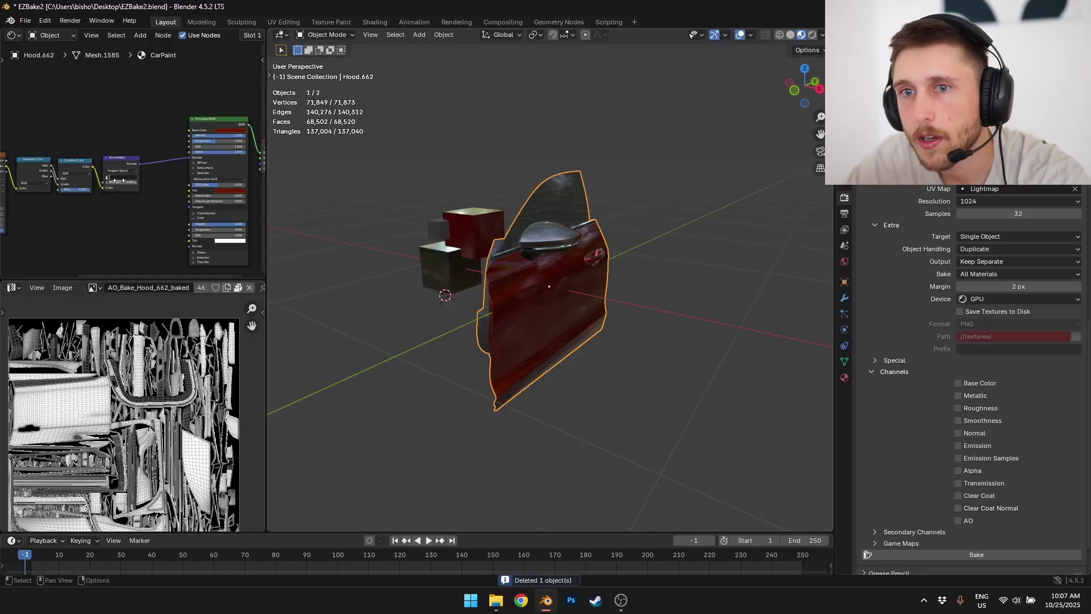
{"action": "middle_click_drag", "start_coordinate": [494, 273], "coordinate": [519, 274]}
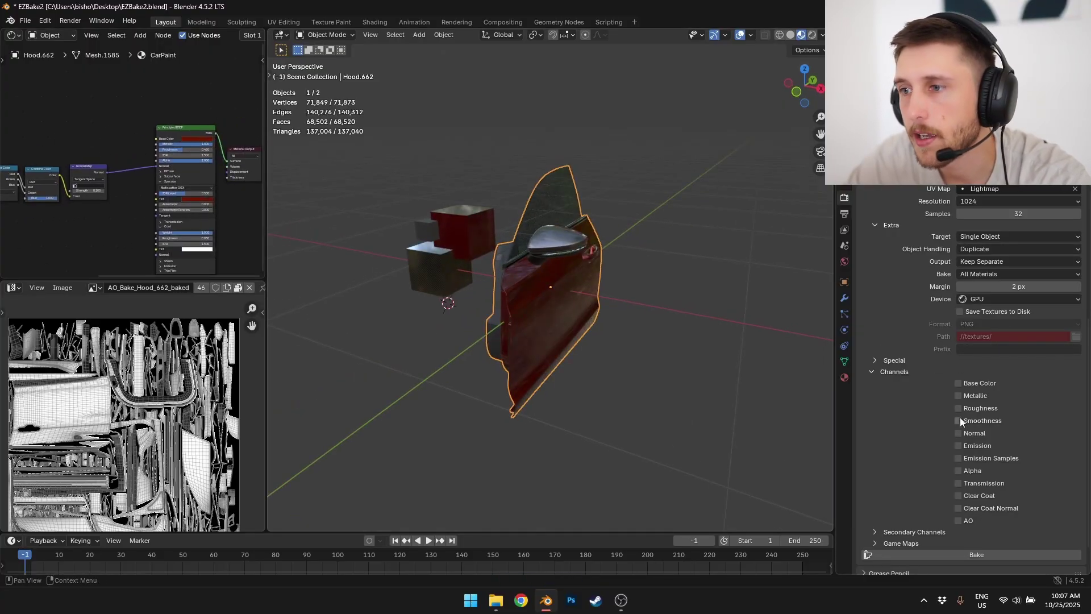
{"action": "left_click", "coordinate": [959, 383]}
{"action": "left_click", "coordinate": [960, 555]}
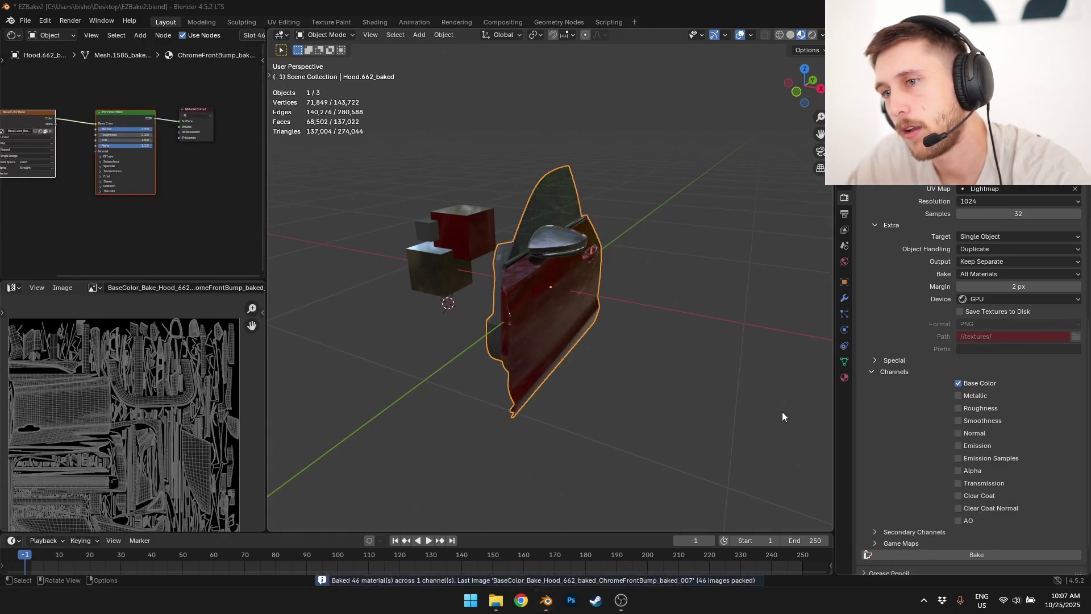
Show the material slots of the car door baked with Base Color.
{"action": "left_click", "coordinate": [845, 377]}
{"action": "scroll", "coordinate": [919, 340], "scroll_direction": "down", "scroll_amount": 8}
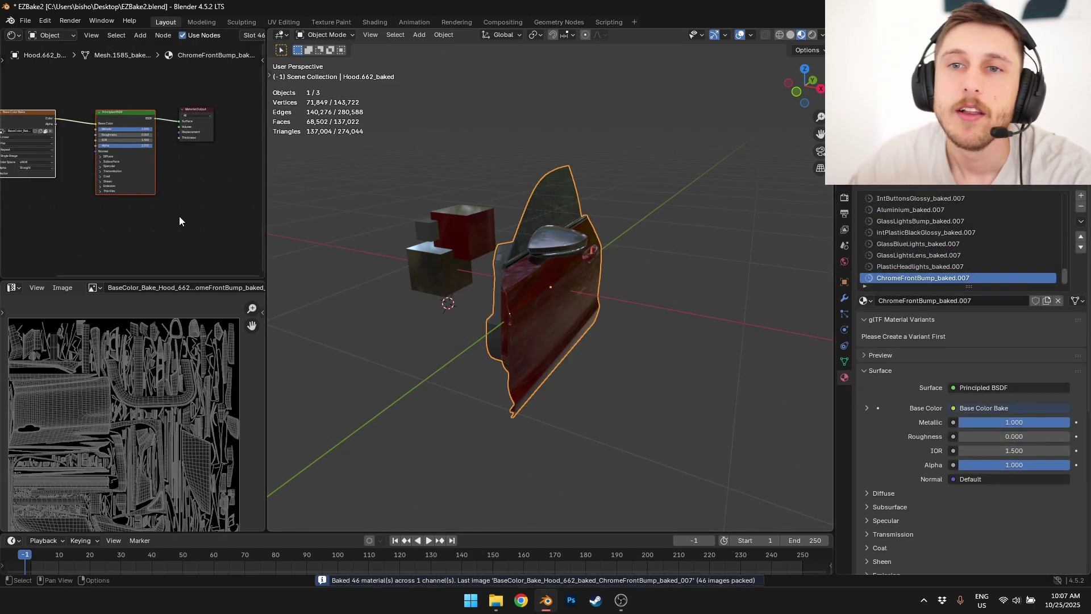